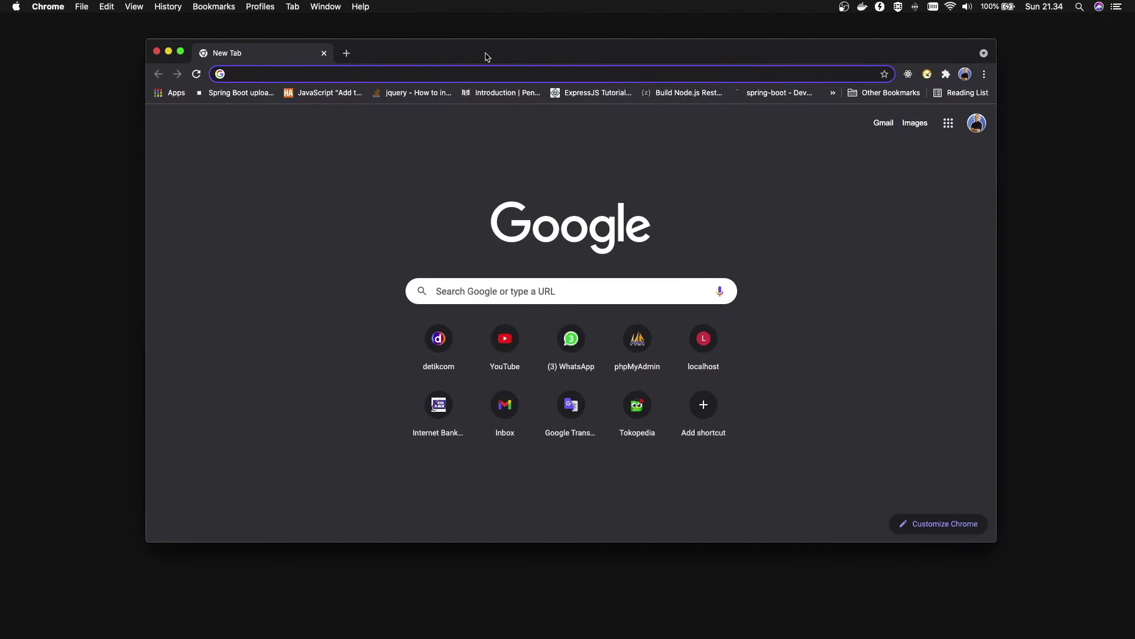
Google 'jasper studio' in a new tab and open the Jaspersoft® Studio result
left_click(485, 60)
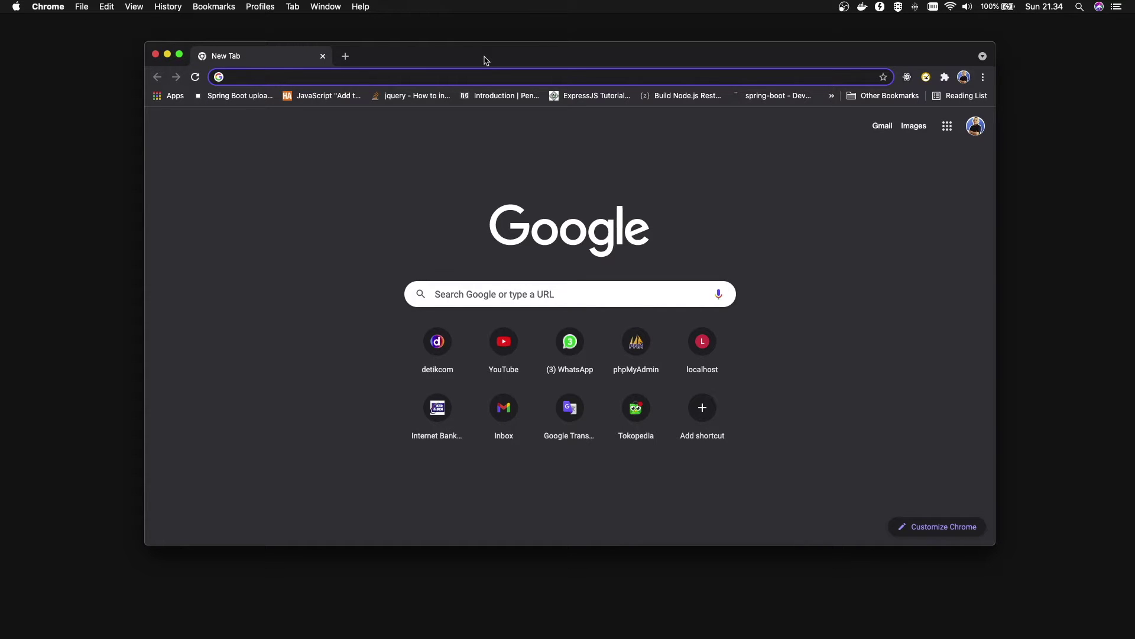
type("jas")
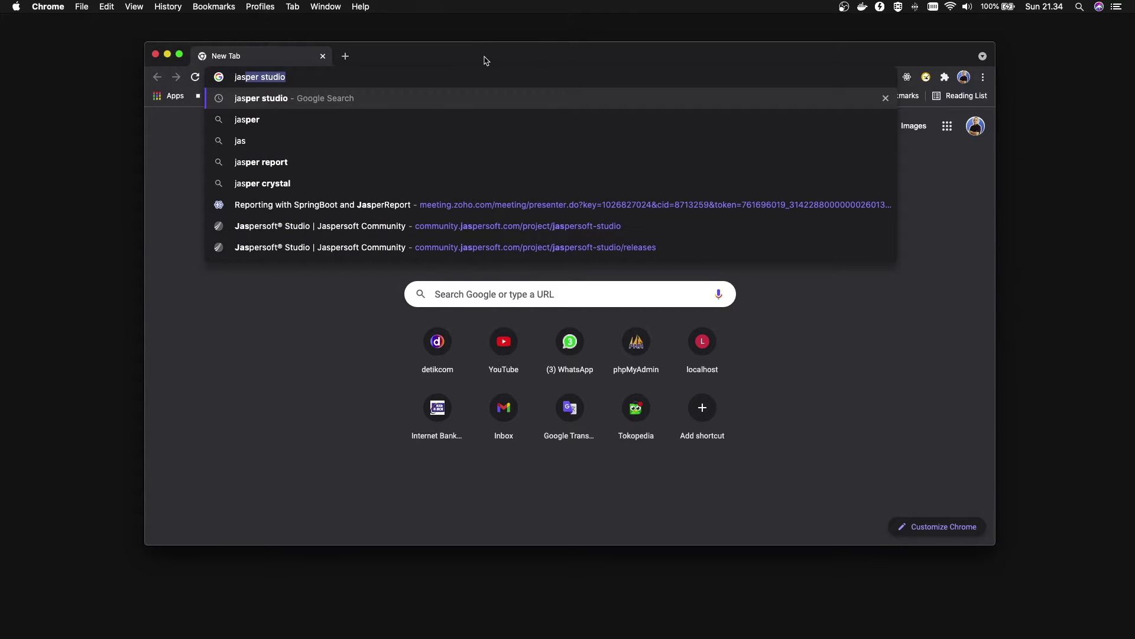
key("Return")
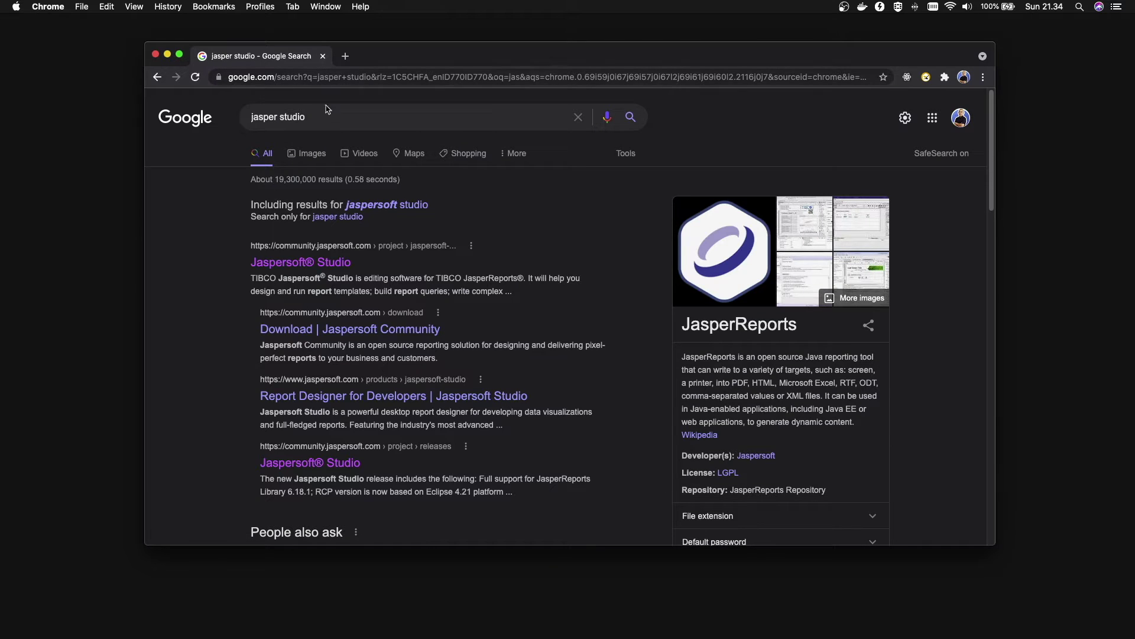
left_click_drag(250, 117, 332, 116)
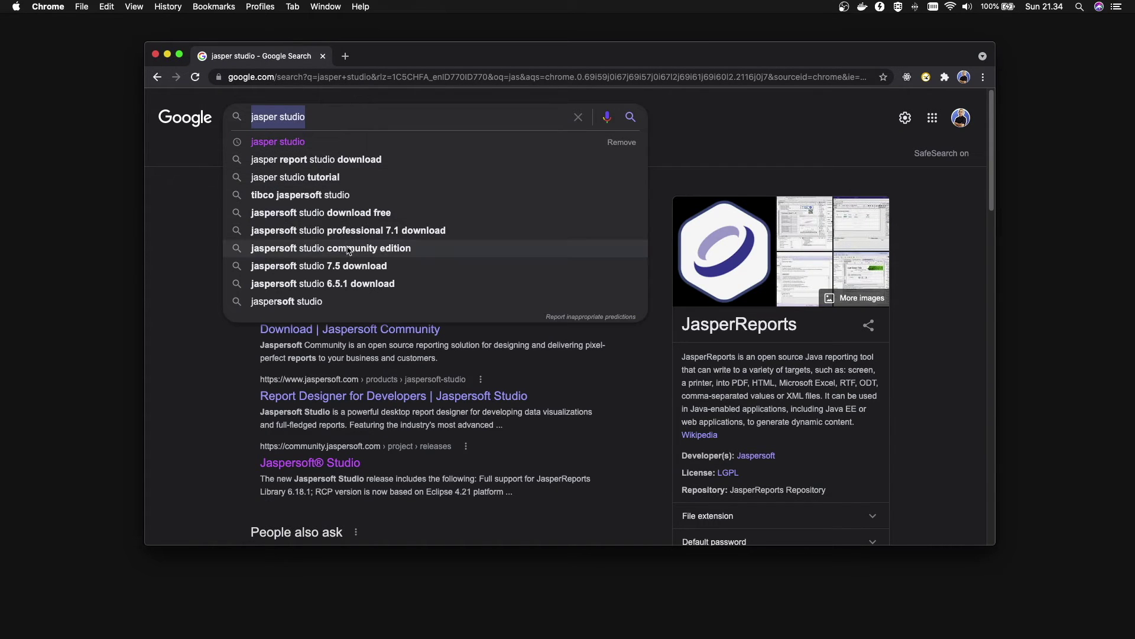
left_click(179, 261)
left_click(284, 264)
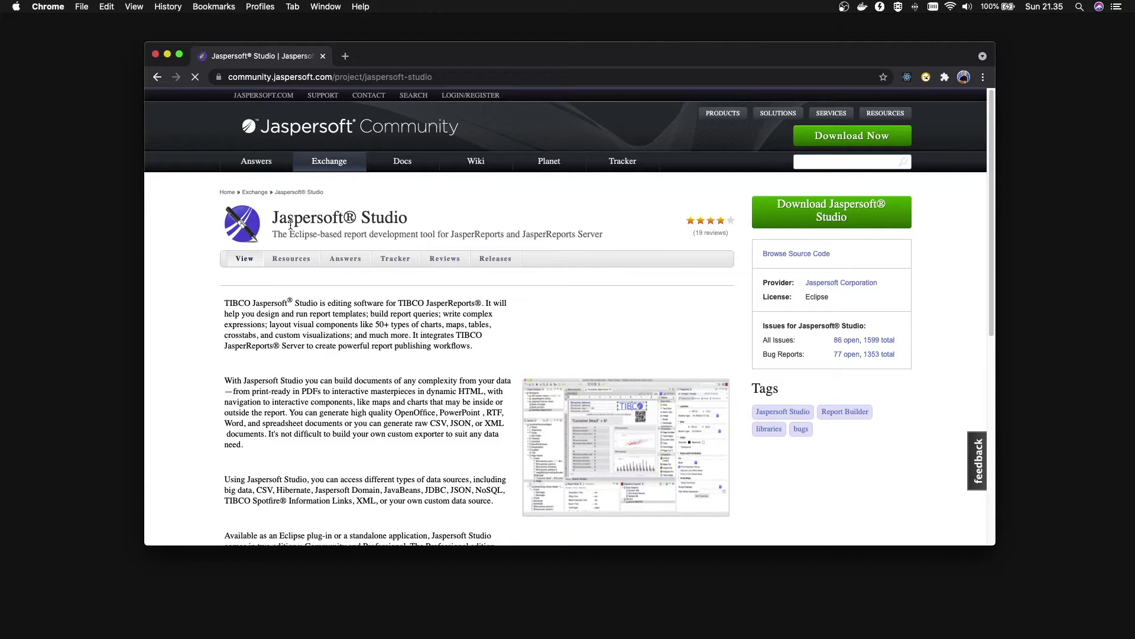
left_click_drag(271, 235, 400, 234)
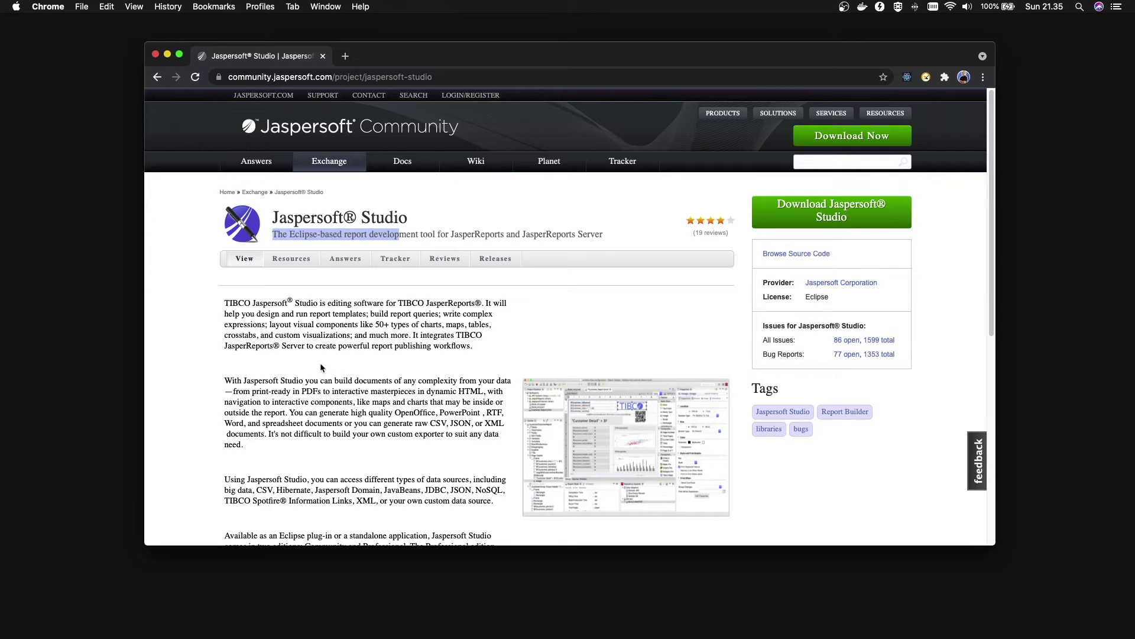
scroll(332, 386, "down", 5)
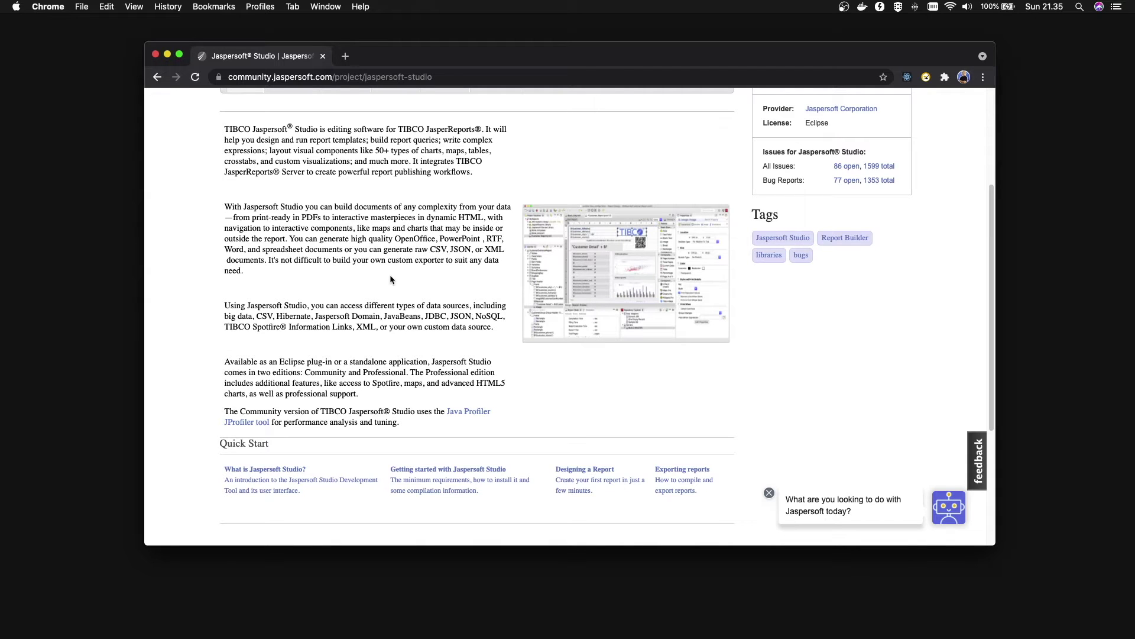
scroll(390, 281, "up", 2)
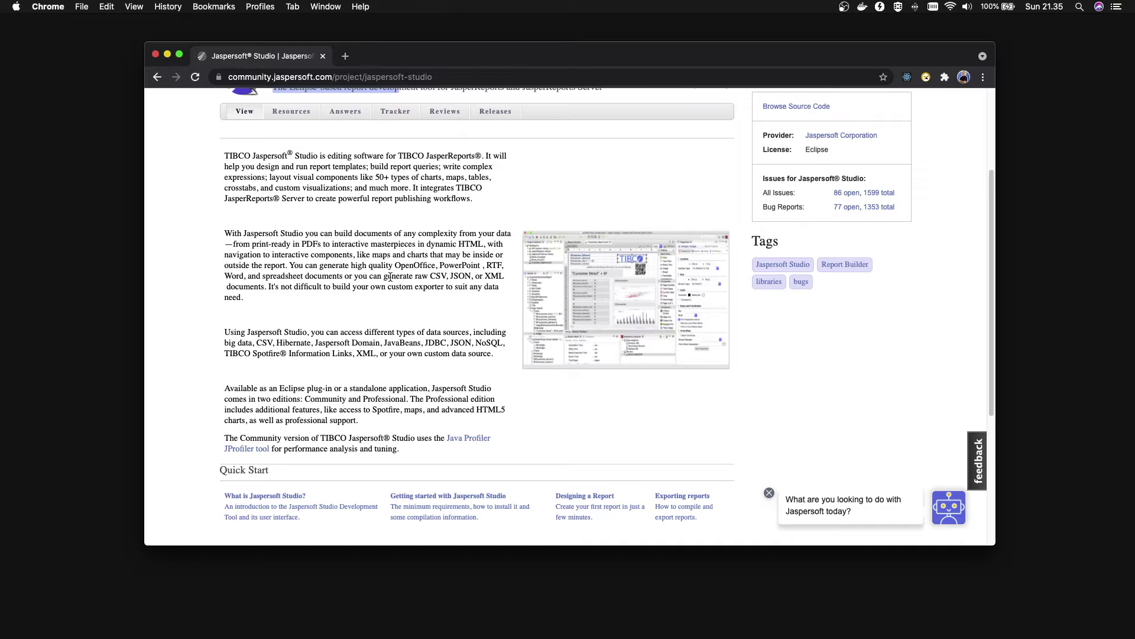
scroll(628, 316, "up", 1)
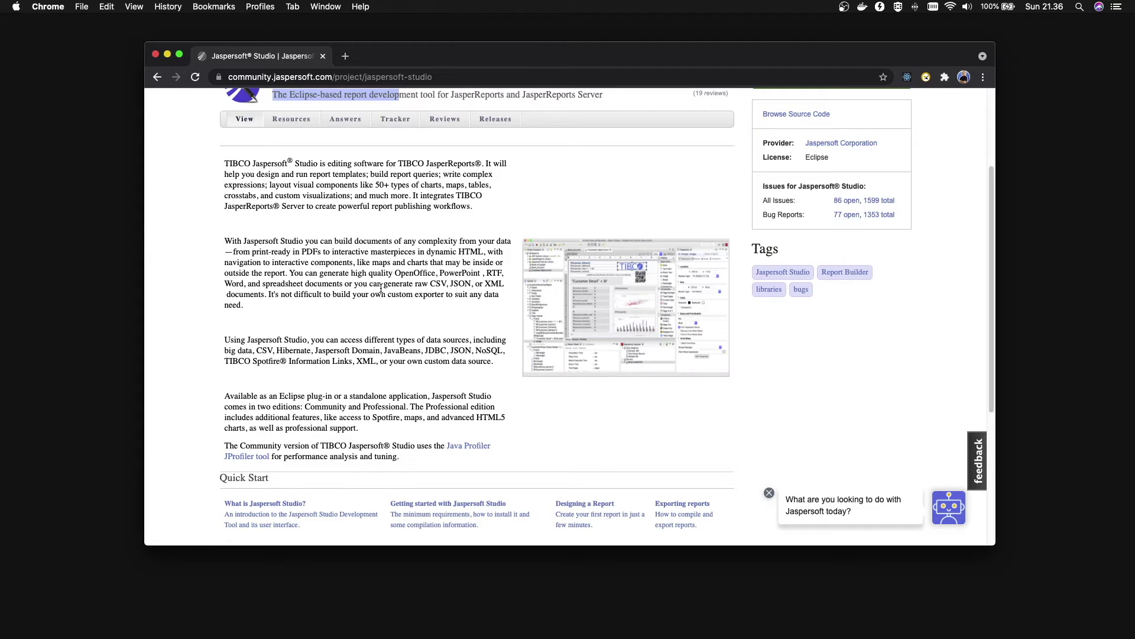
Search Google for 'birt report' and open the BIRT Home result in a new tab
left_click(345, 56)
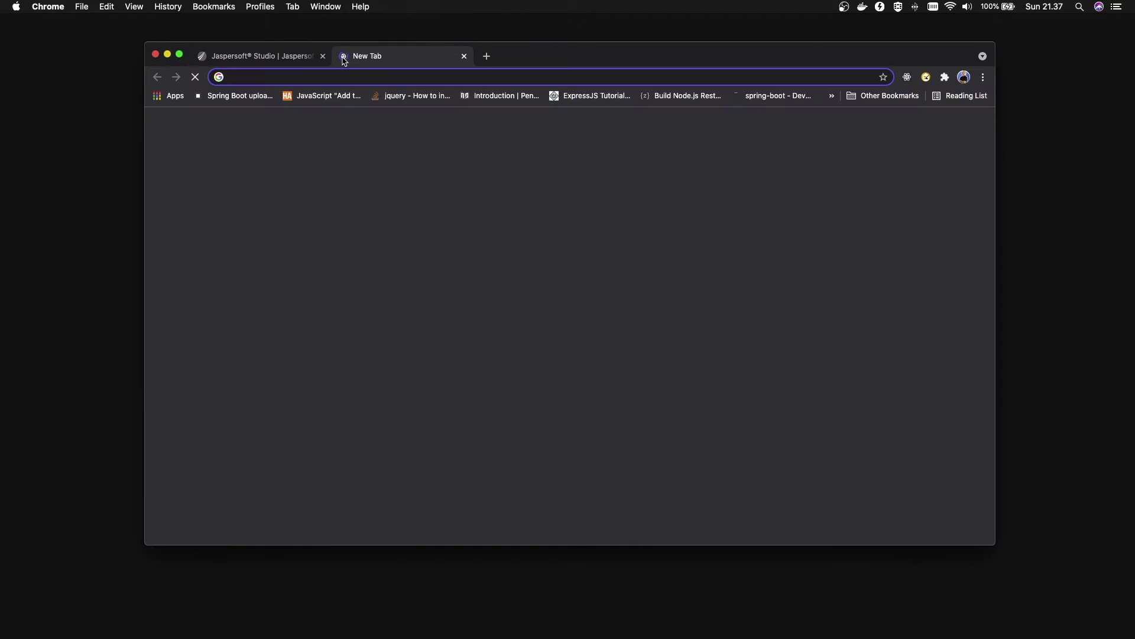
type("birt")
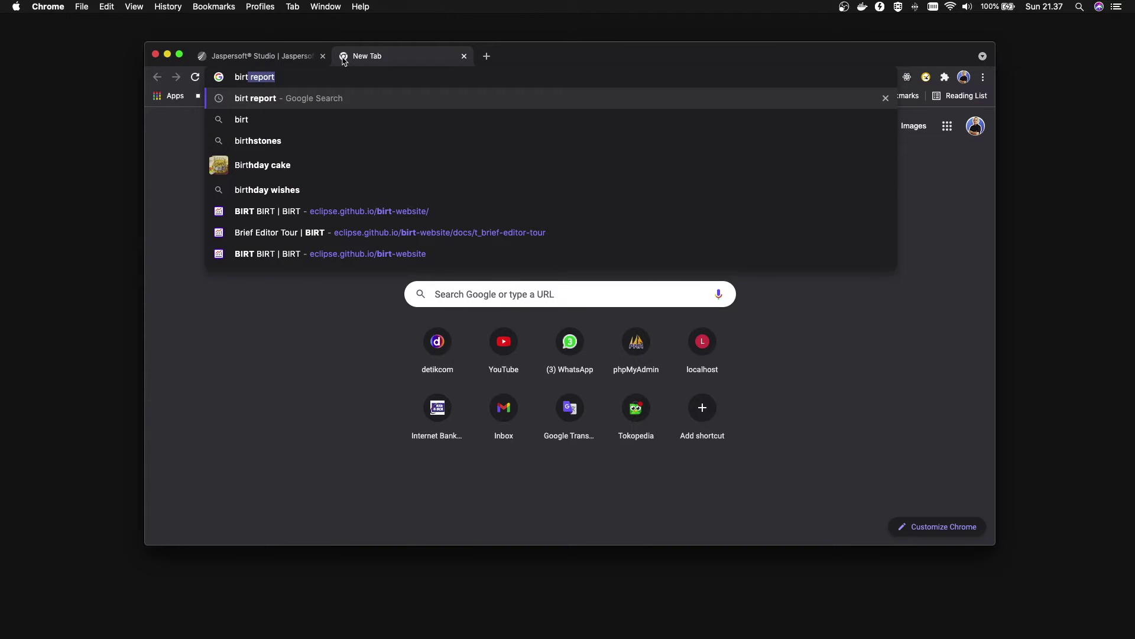
key("Return")
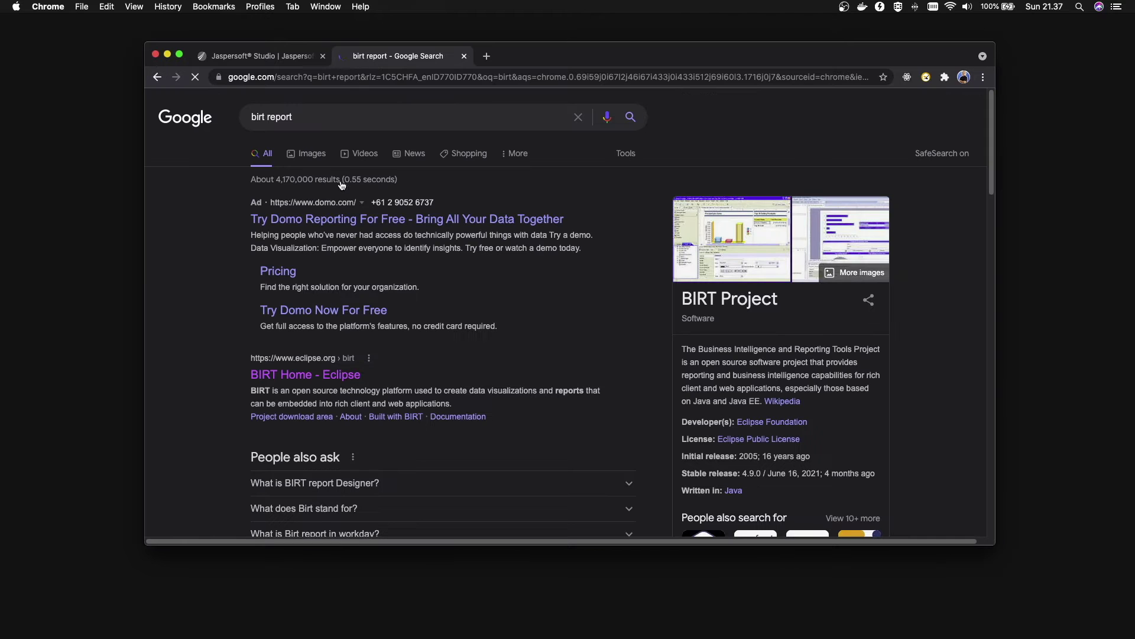
right_click(319, 377)
left_click(348, 382)
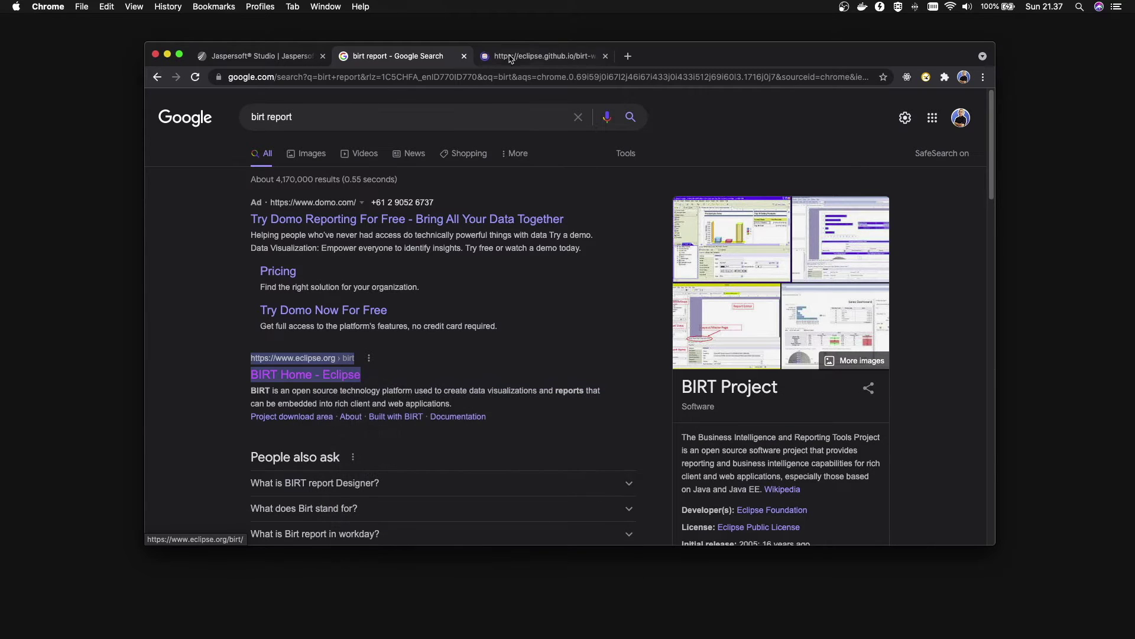
Close the search tab, skim the BIRT site, and return to the Jaspersoft Studio tab
left_click(464, 56)
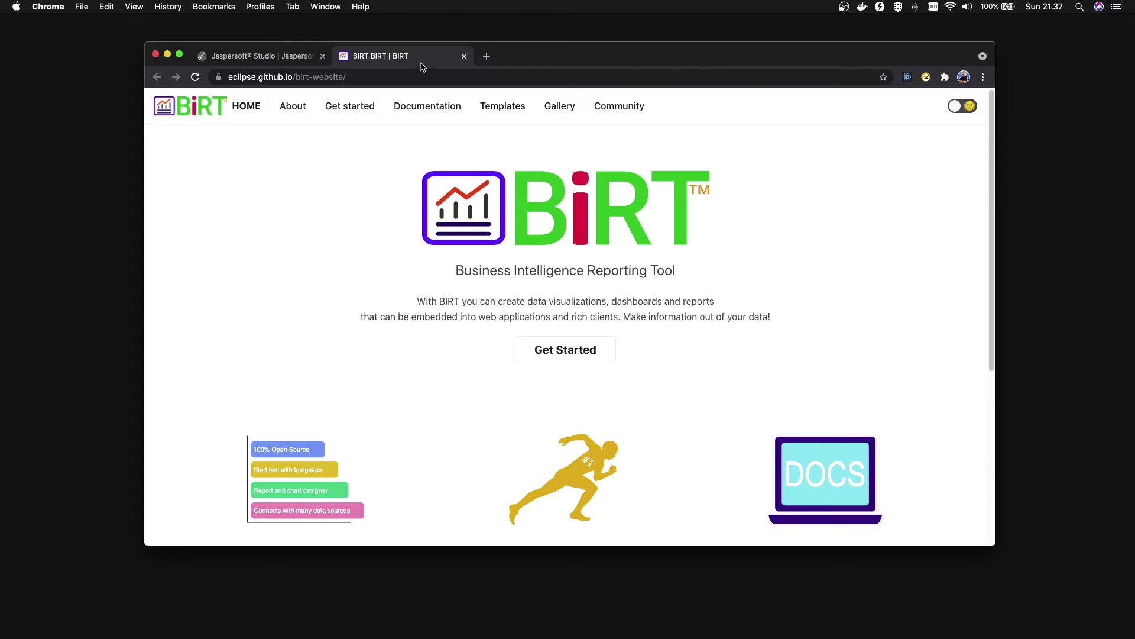
scroll(672, 221, "down", 2)
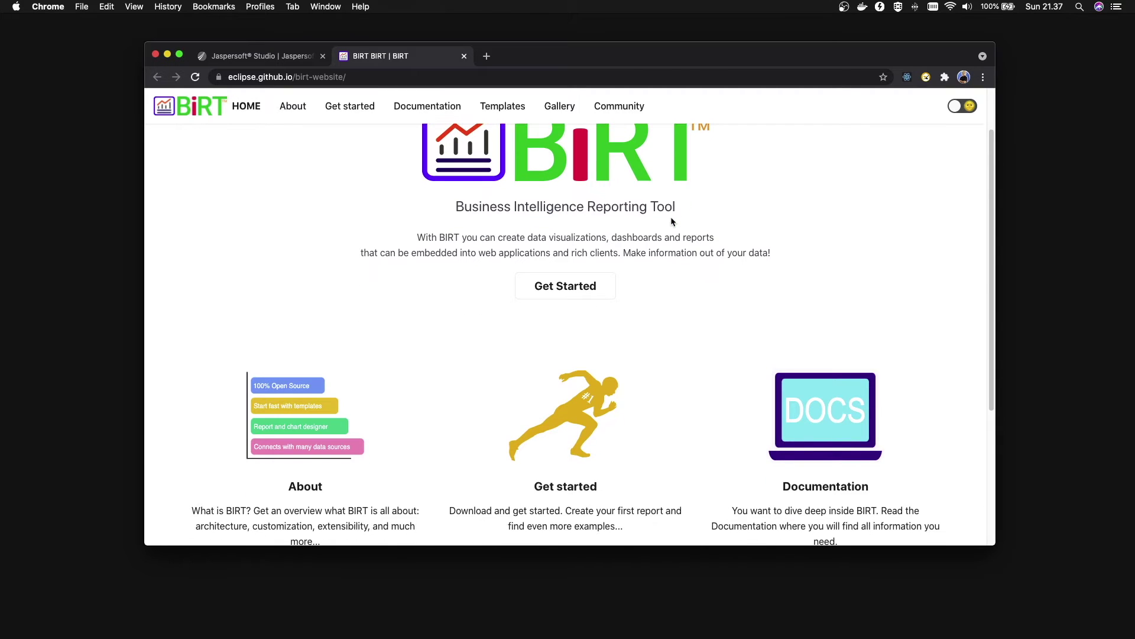
left_click_drag(587, 206, 683, 206)
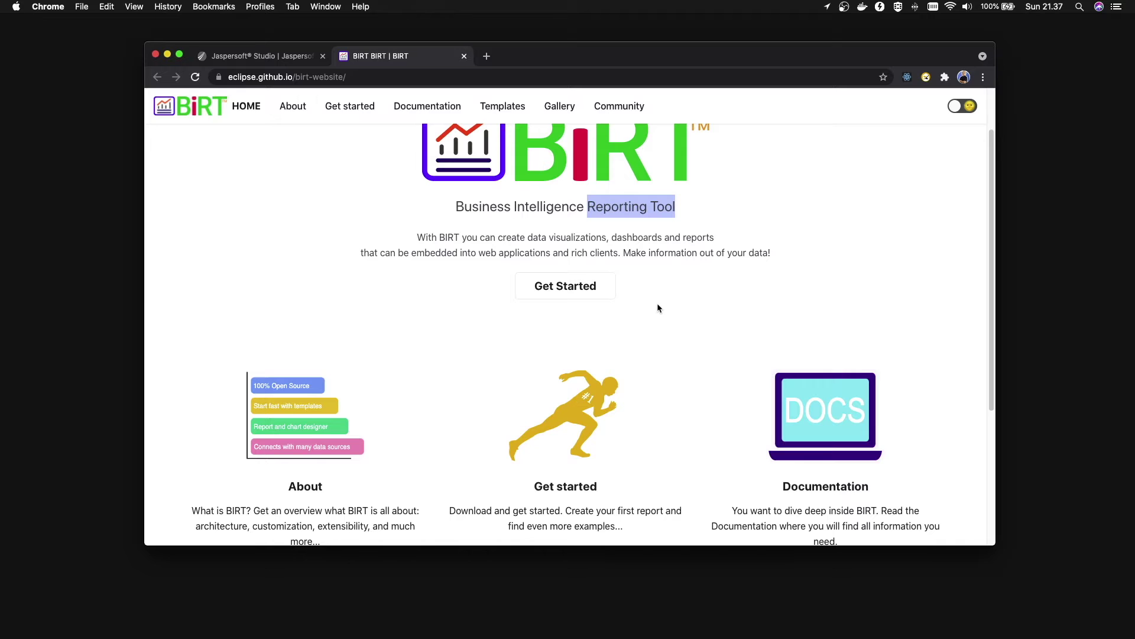
scroll(658, 305, "down", 5)
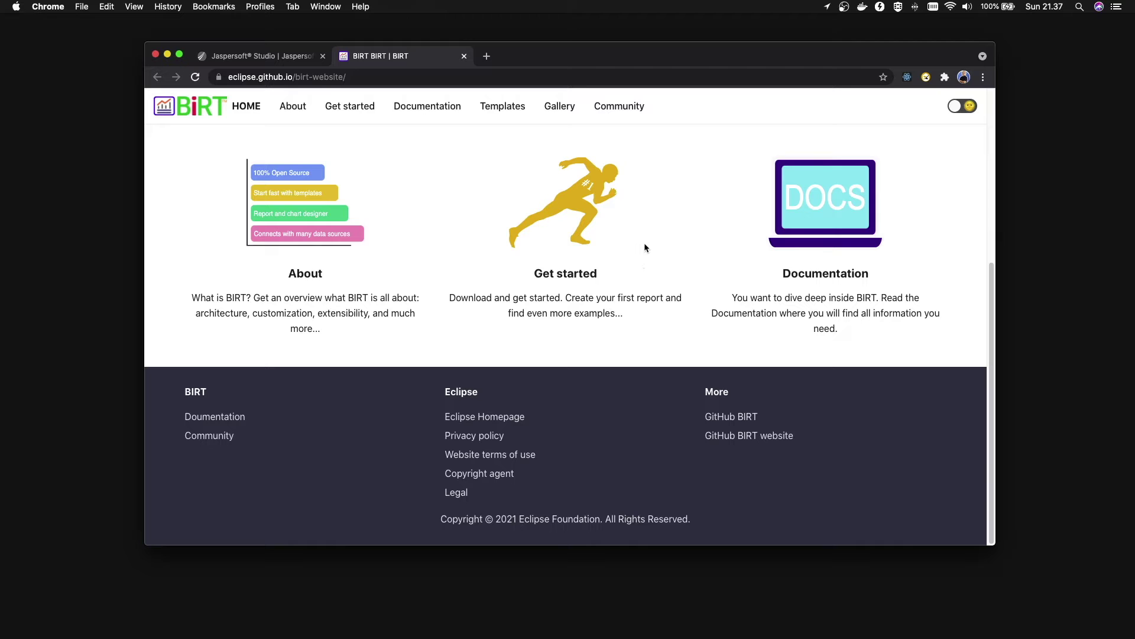
left_click(249, 57)
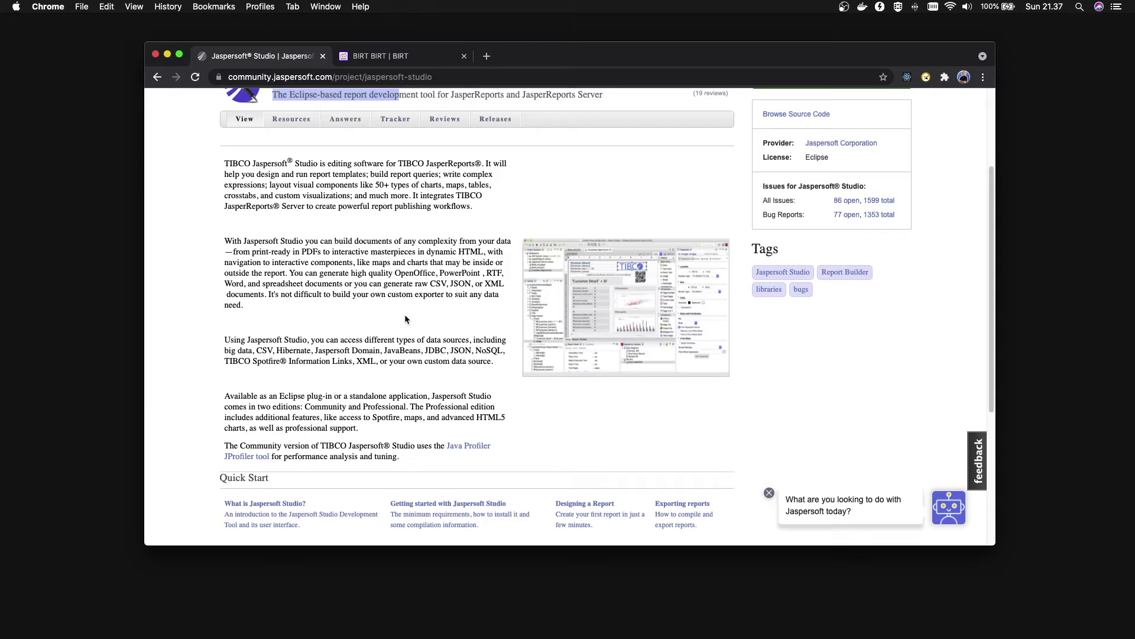
Compare the BIRT and Jaspersoft Studio tabs, ending on the Jaspersoft Studio page
left_click(404, 57)
left_click(290, 57)
left_click(367, 58)
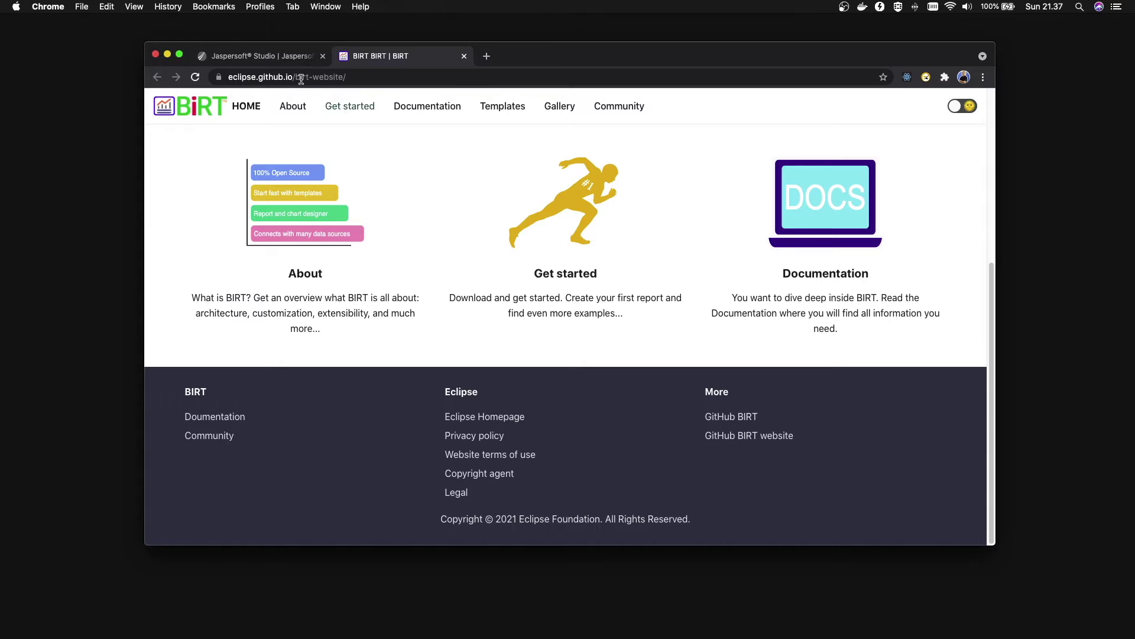
left_click(269, 59)
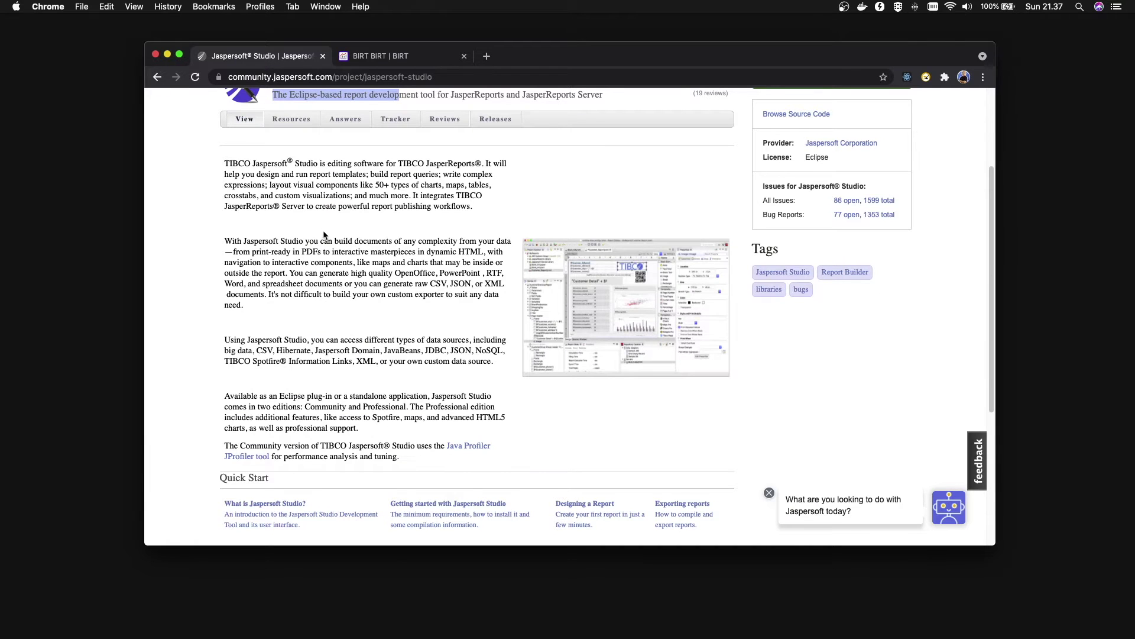
scroll(351, 273, "down", 4)
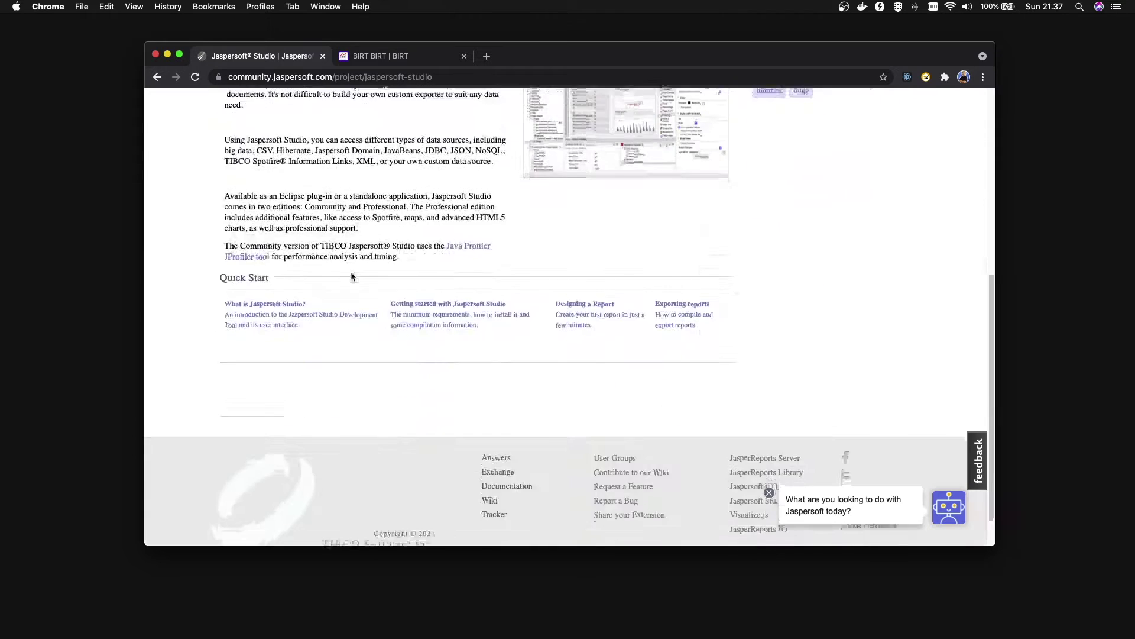
scroll(351, 273, "up", 6)
Go to the Jaspersoft Studio downloads and highlight the 'Published: 2021-Nov-04' release date
left_click(845, 222)
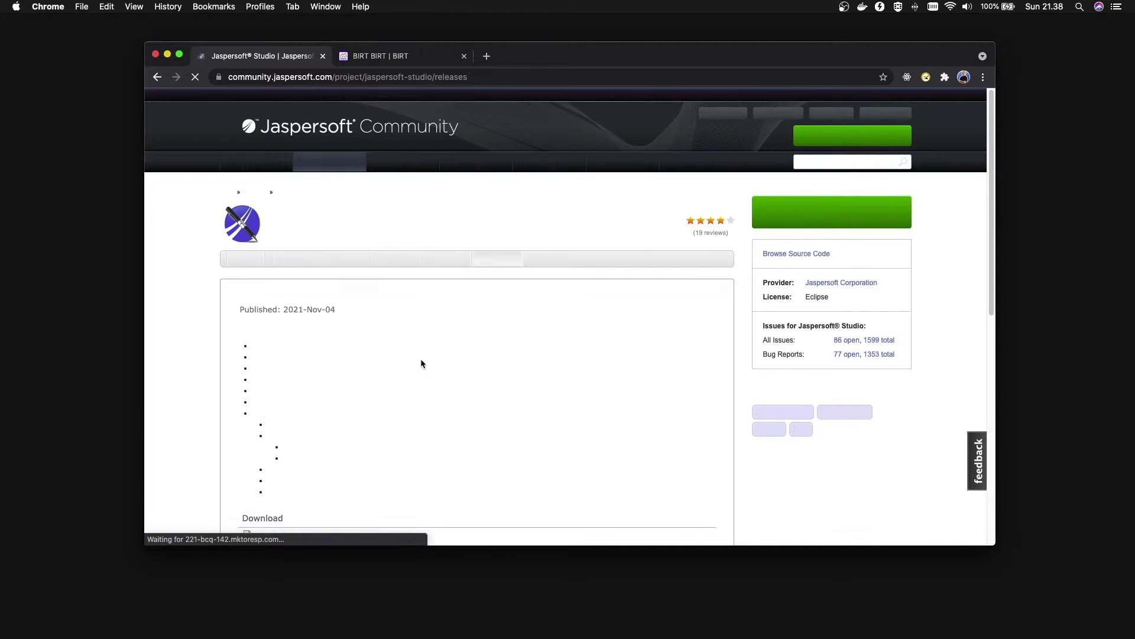
scroll(581, 350, "down", 5)
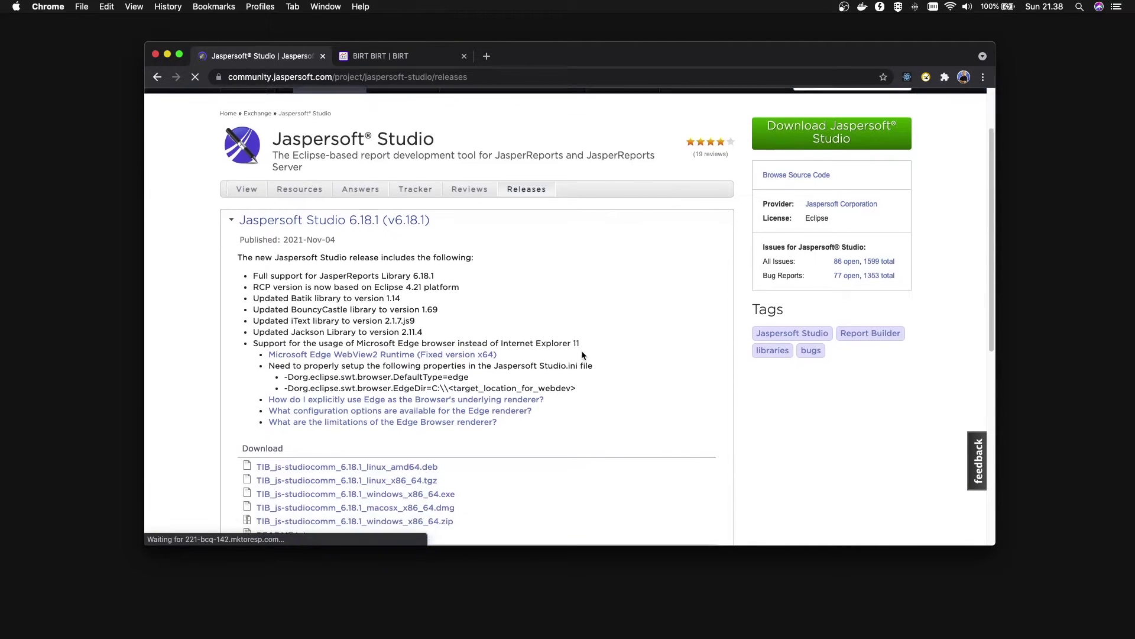
left_click_drag(283, 182, 357, 182)
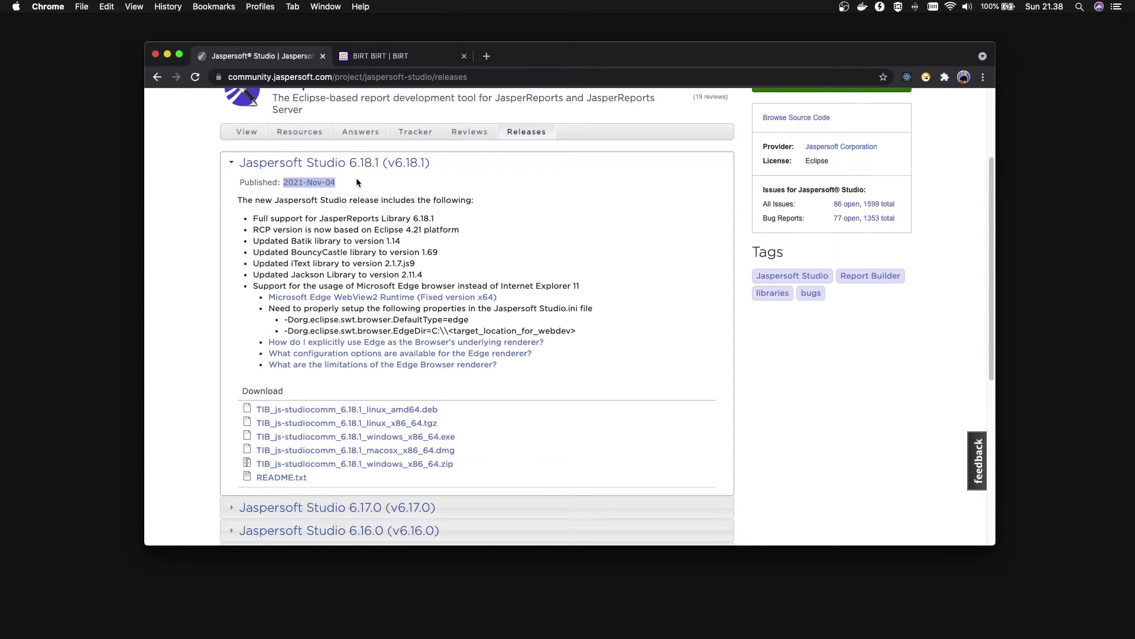
triple_click(320, 183)
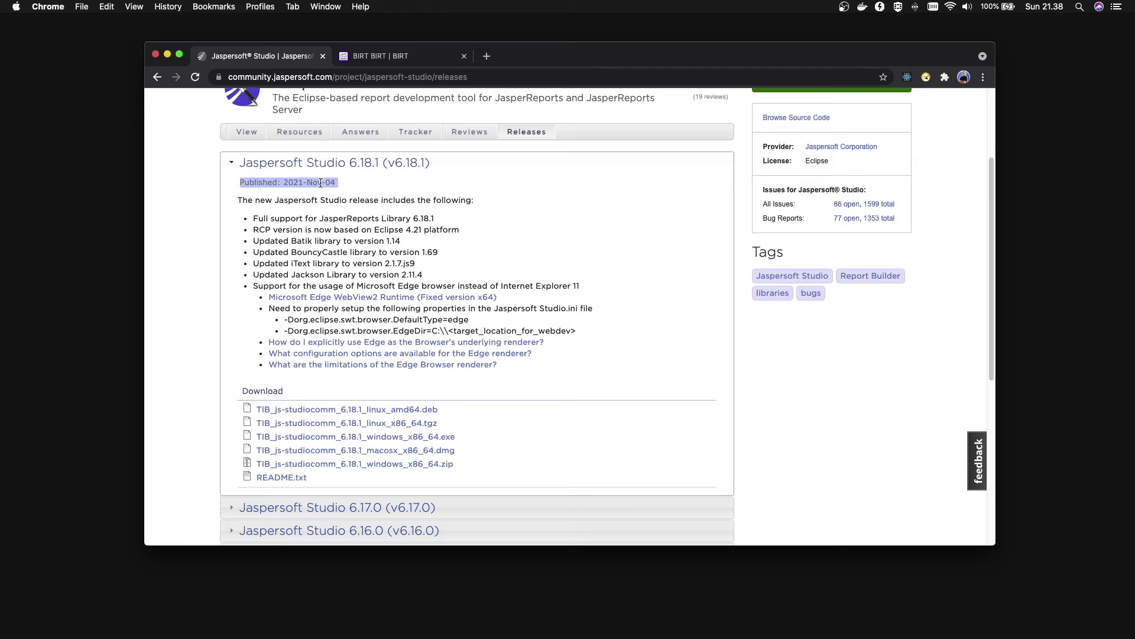
left_click(288, 183)
triple_click(299, 185)
Scroll the Releases page to the 6.18.1 download files and older release headers
scroll(660, 286, "down", 5)
scroll(660, 286, "up", 5)
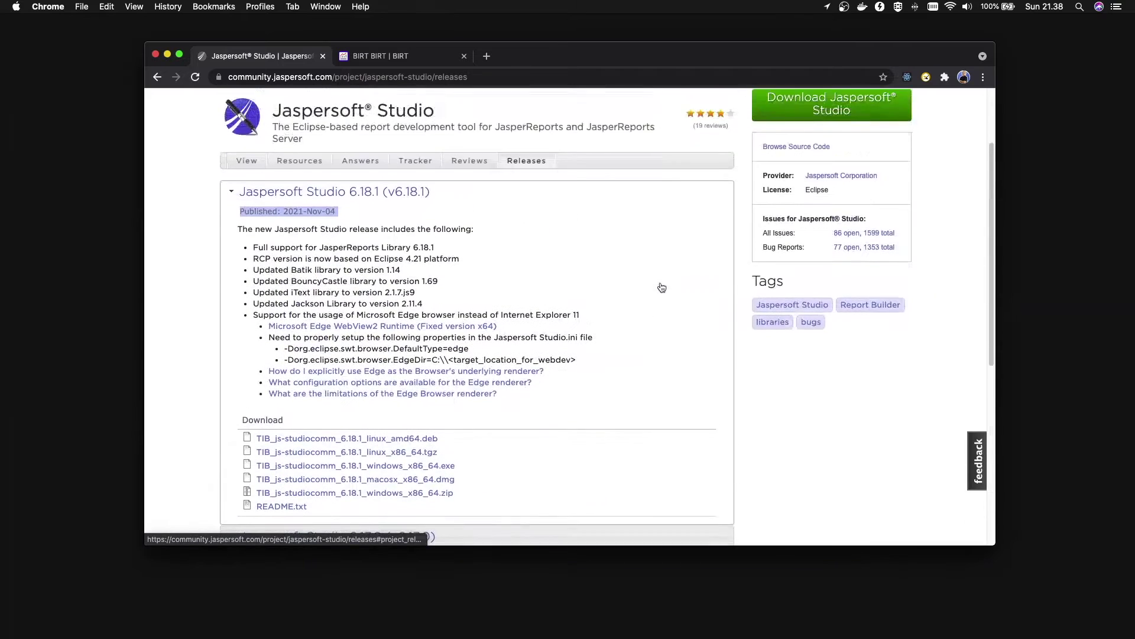
scroll(661, 287, "down", 3)
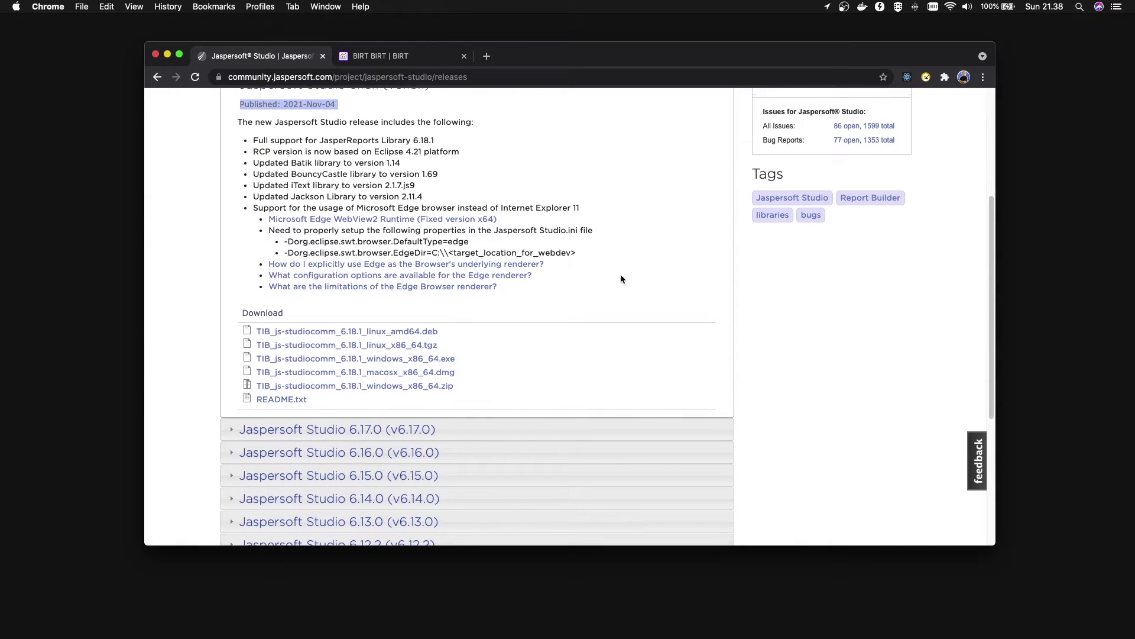
scroll(619, 274, "up", 3)
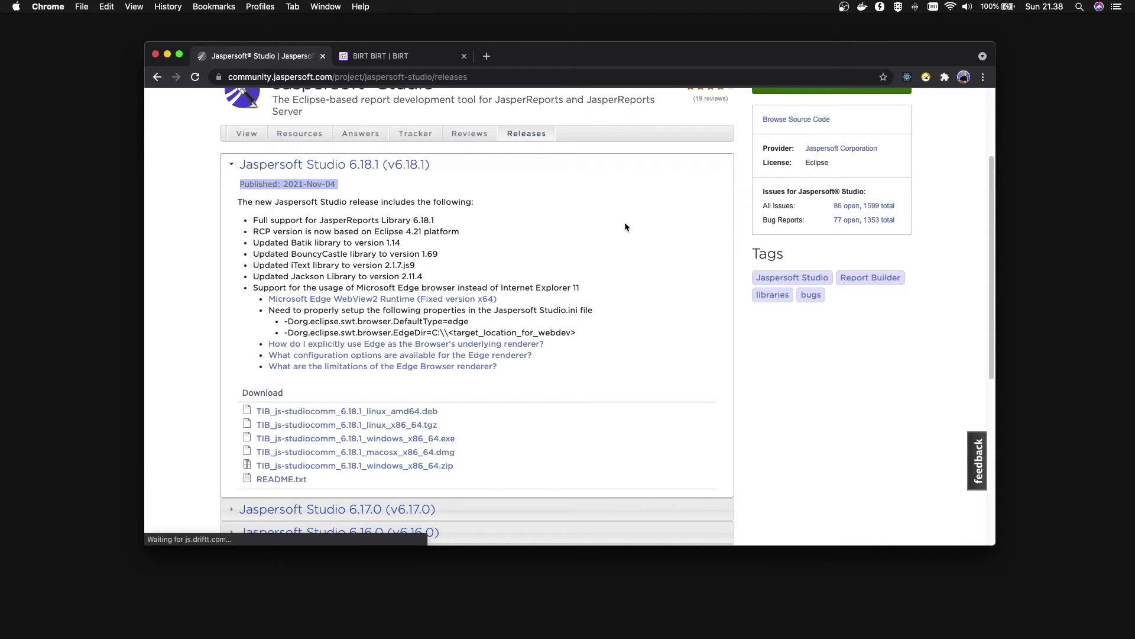
scroll(629, 259, "down", 3)
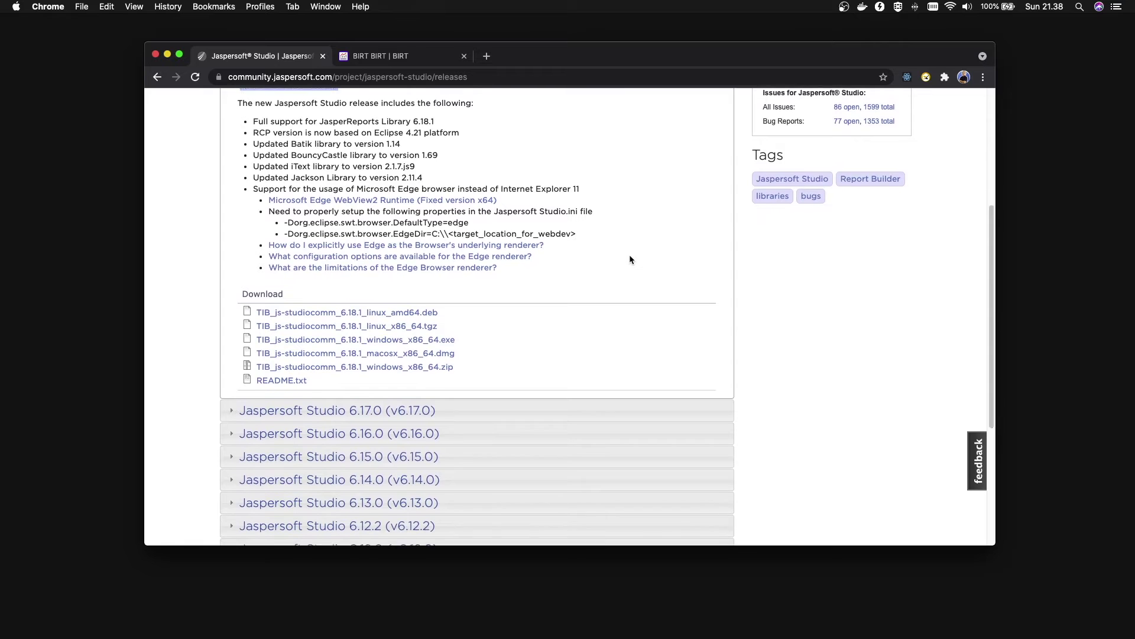
scroll(630, 259, "down", 3)
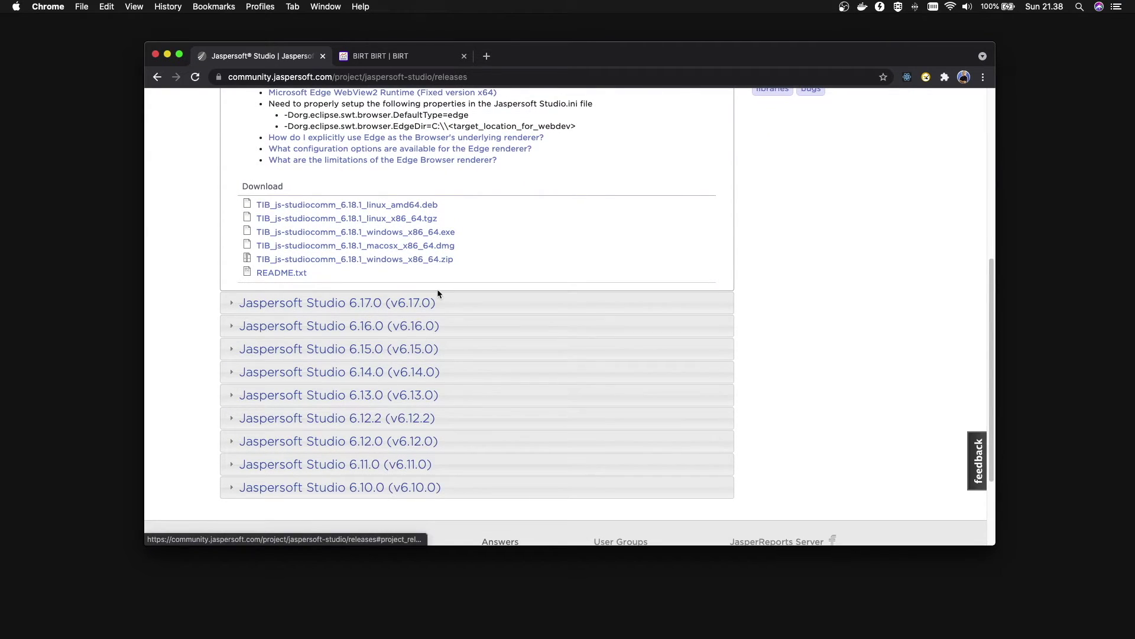
Launch TIBCO Jaspersoft Studio 6.16.0 from Spotlight by searching 'j'
key("super+space")
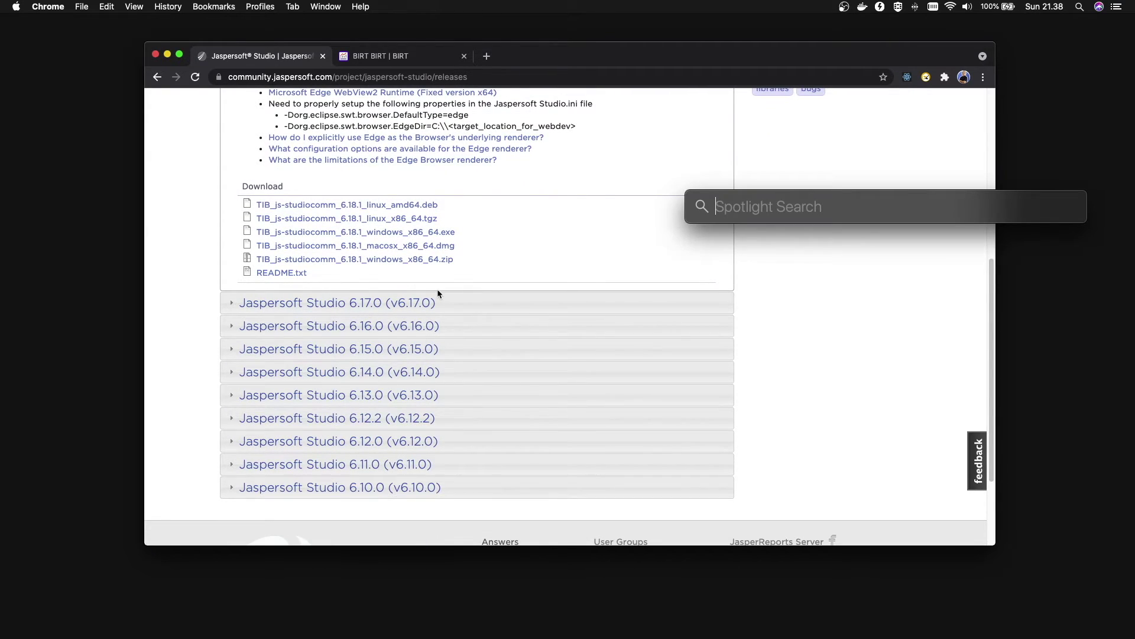
type("j")
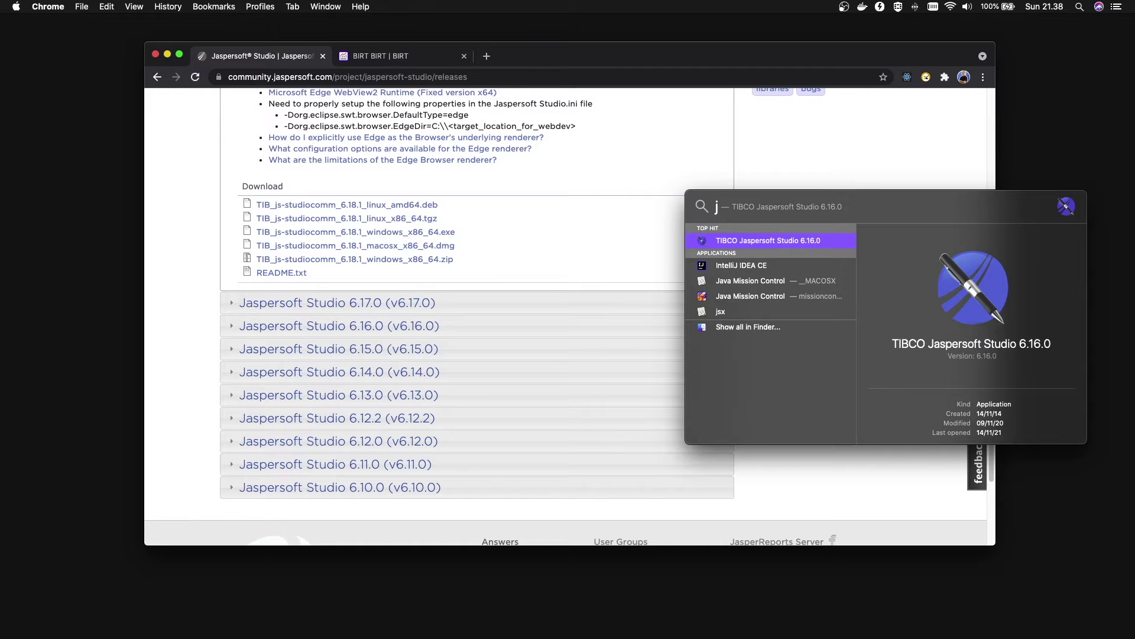
left_click(809, 241)
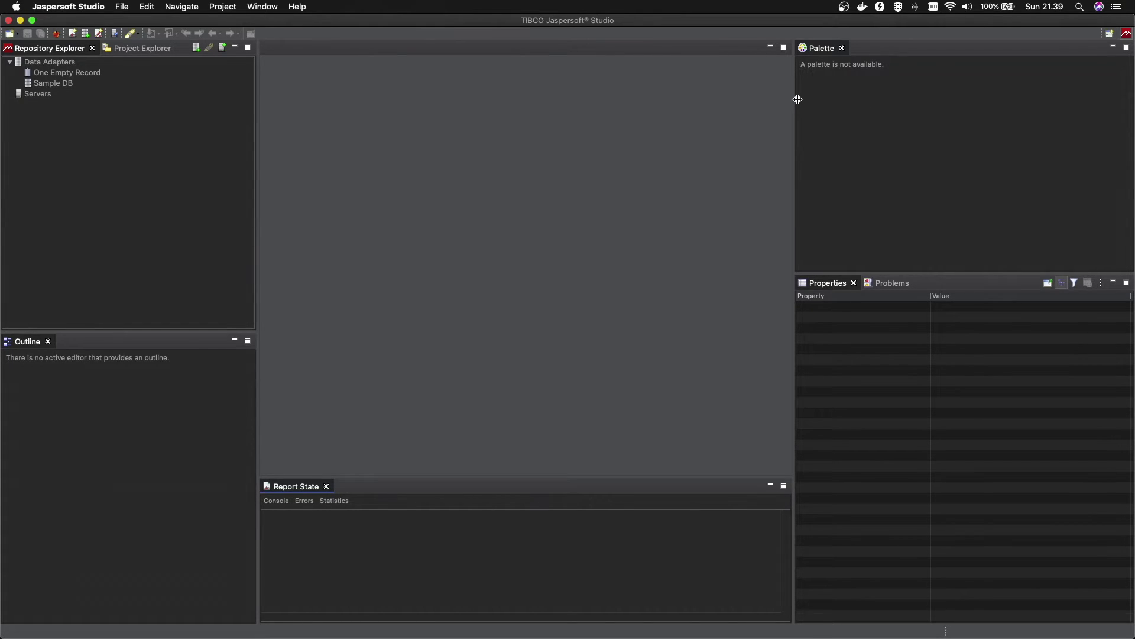
Narrow the left and right panels, then select Data Adapters in Repository Explorer
left_click_drag(797, 100, 853, 98)
left_click_drag(256, 152, 226, 155)
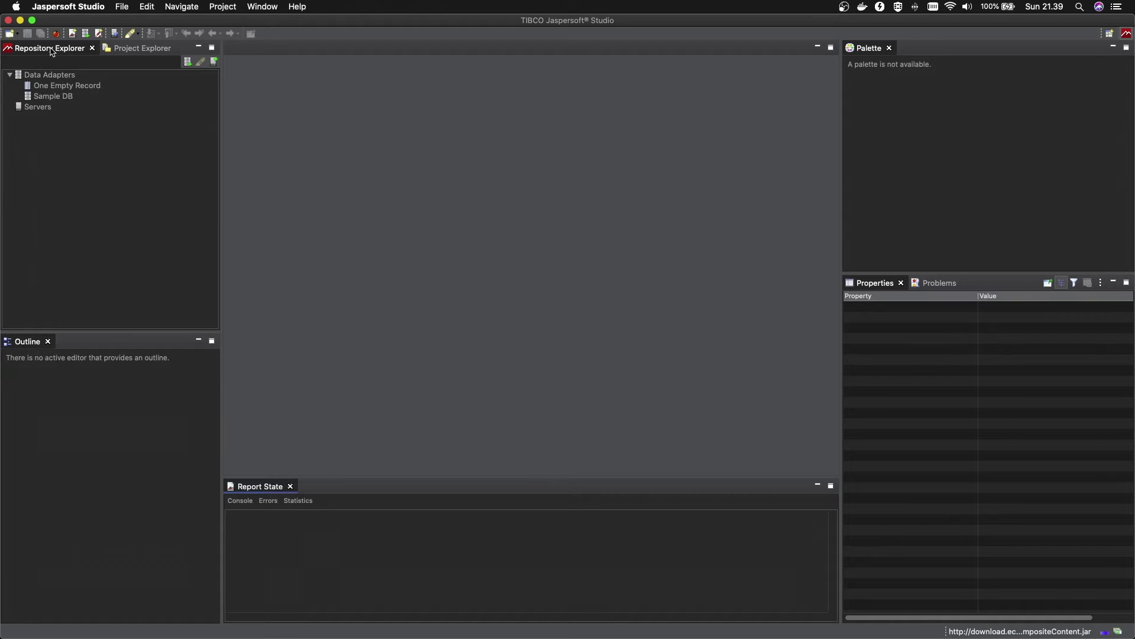
left_click(131, 49)
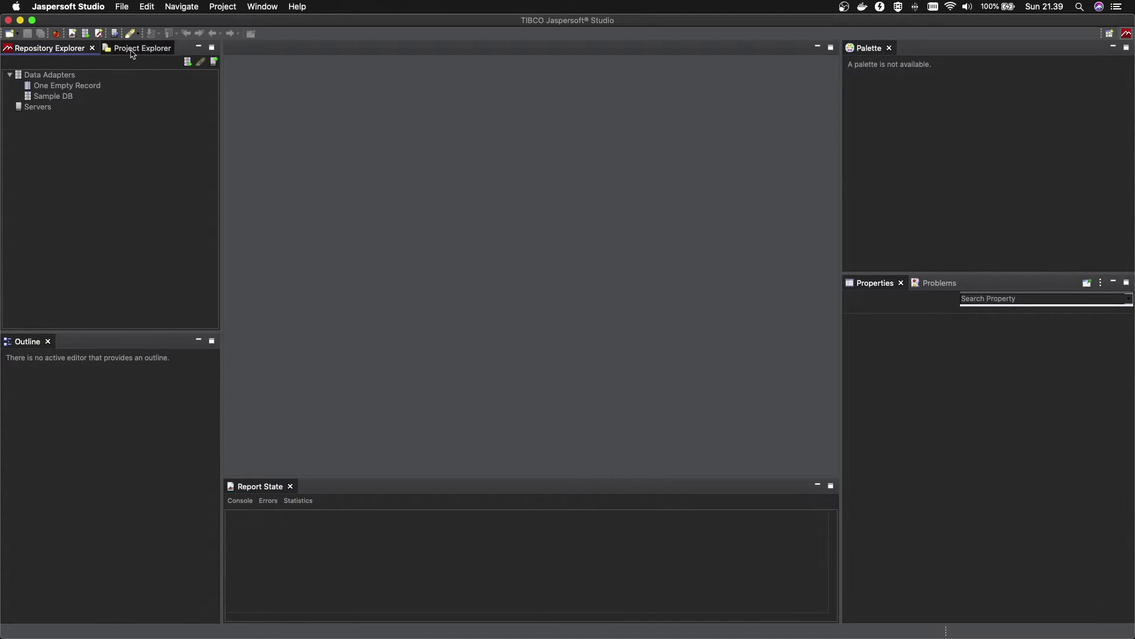
left_click(44, 49)
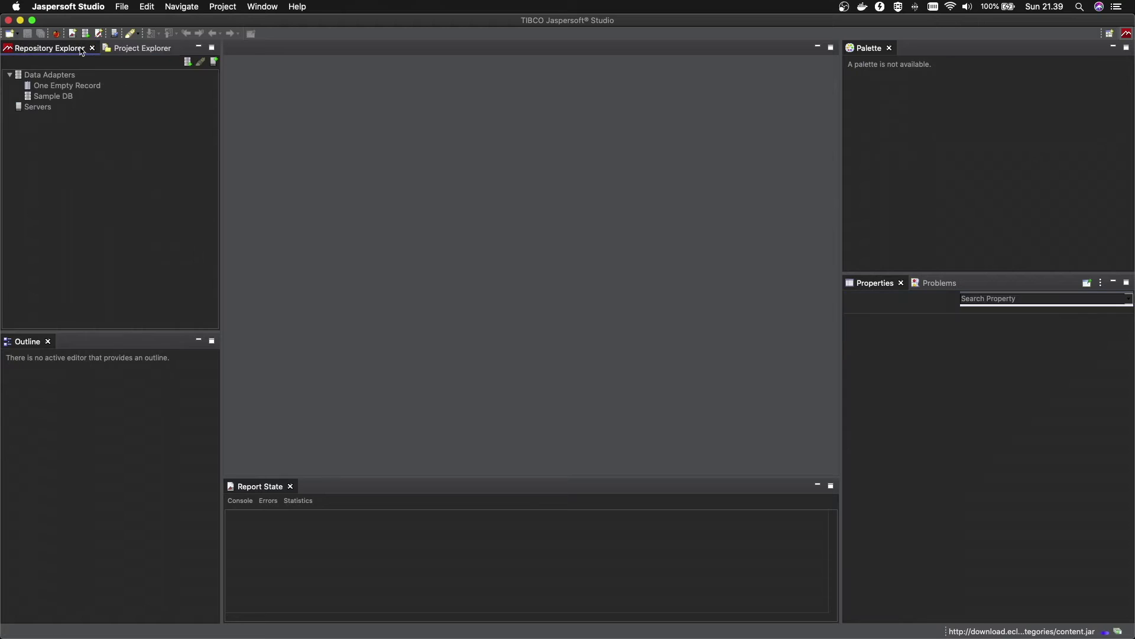
left_click(121, 49)
left_click(48, 50)
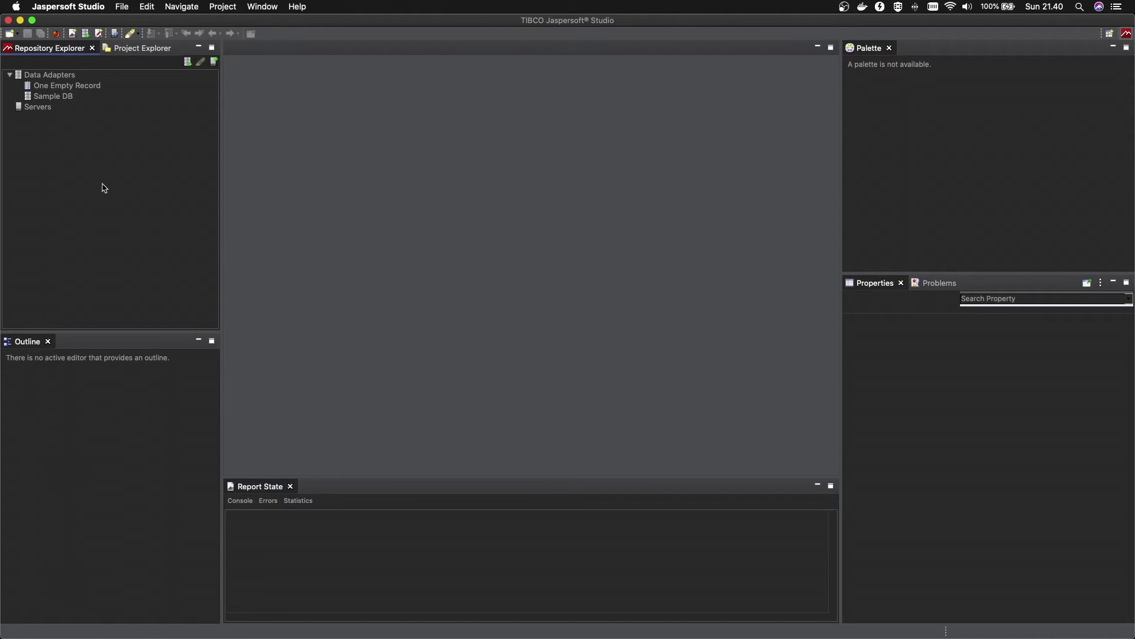
left_click(55, 76)
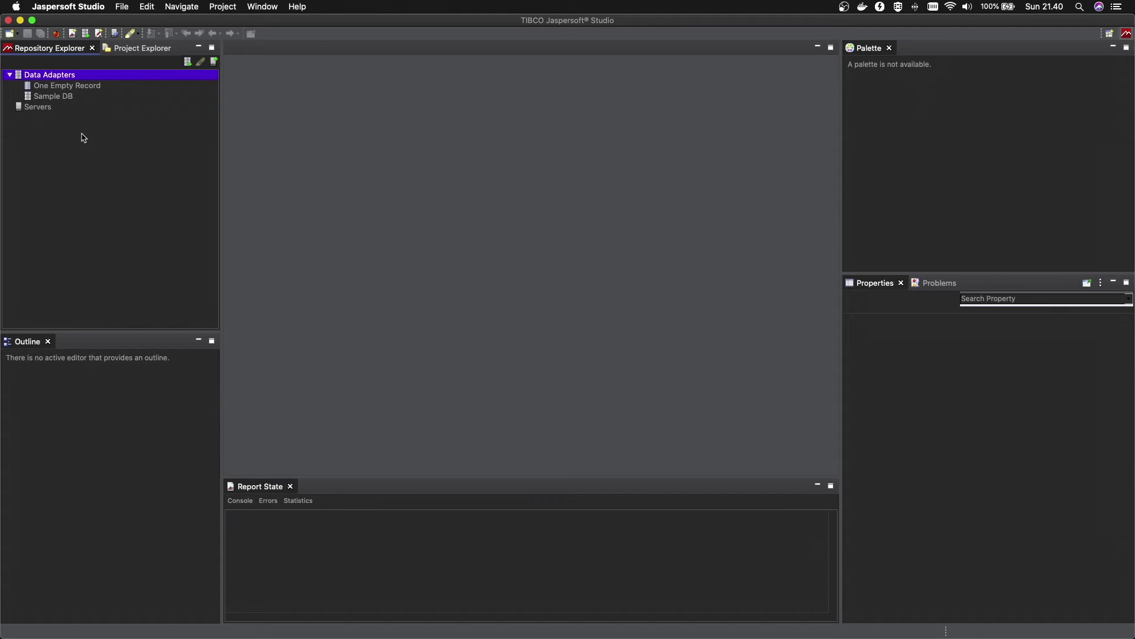
Create a new data adapter from the Data Adapters menu and select Database JDBC Connection
right_click(52, 77)
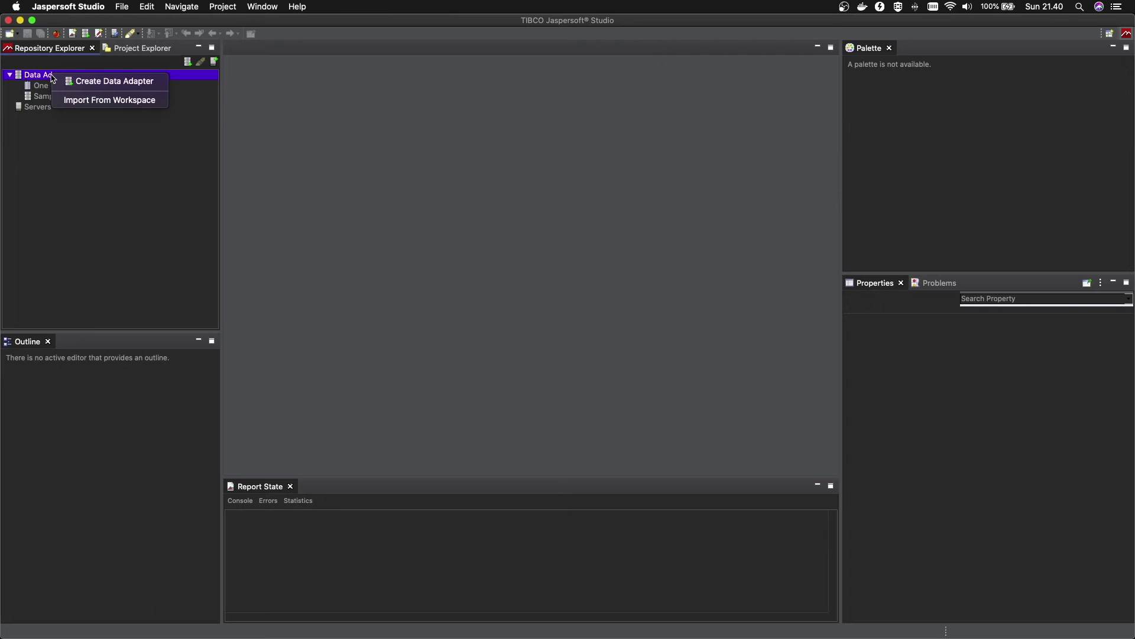
left_click(116, 83)
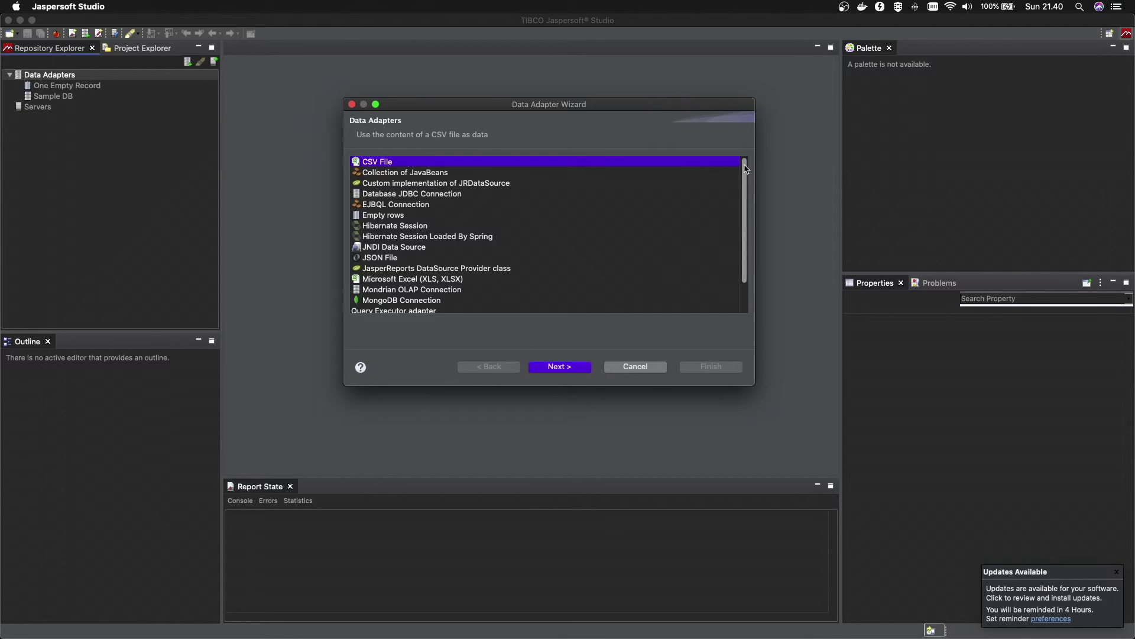
scroll(748, 207, "down", 3)
scroll(752, 239, "up", 3)
scroll(743, 169, "down", 1)
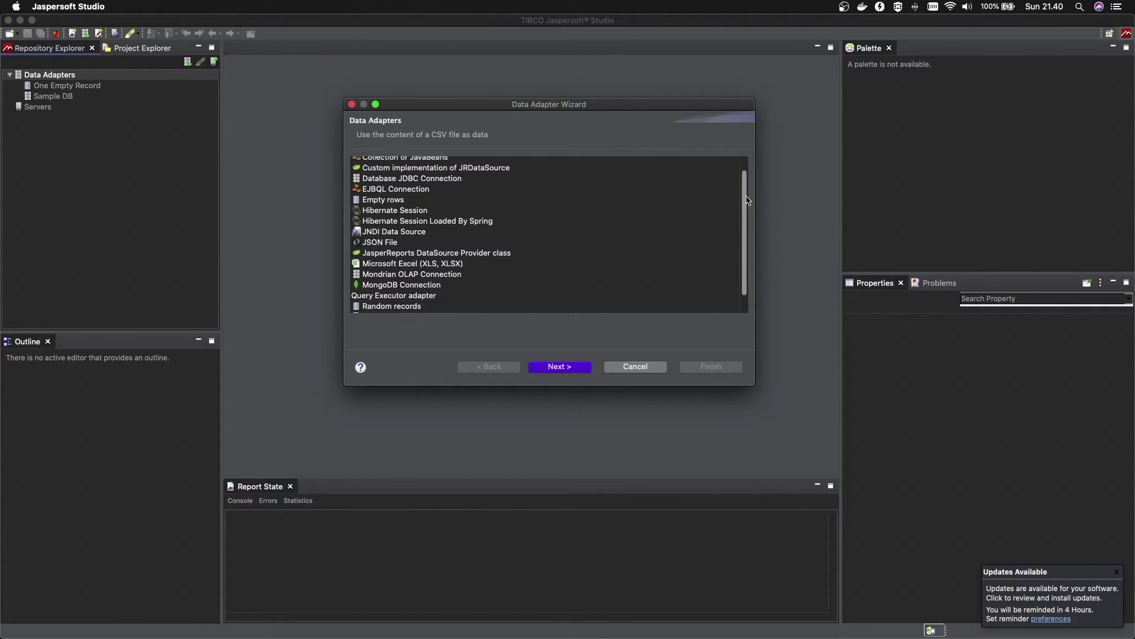
scroll(743, 167, "up", 1)
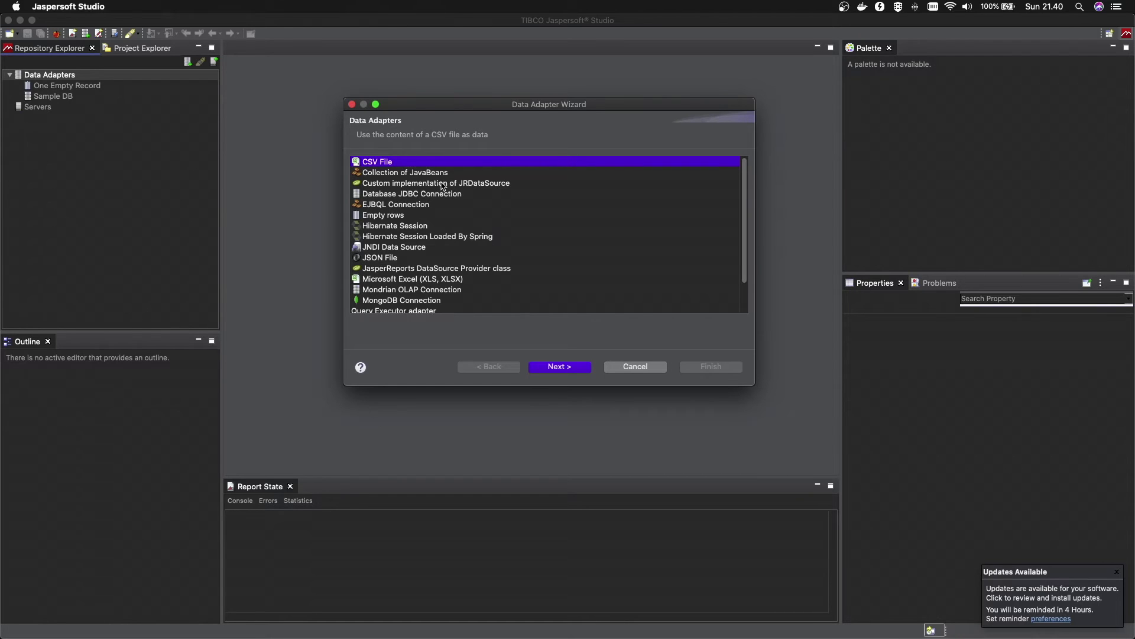
left_click(423, 194)
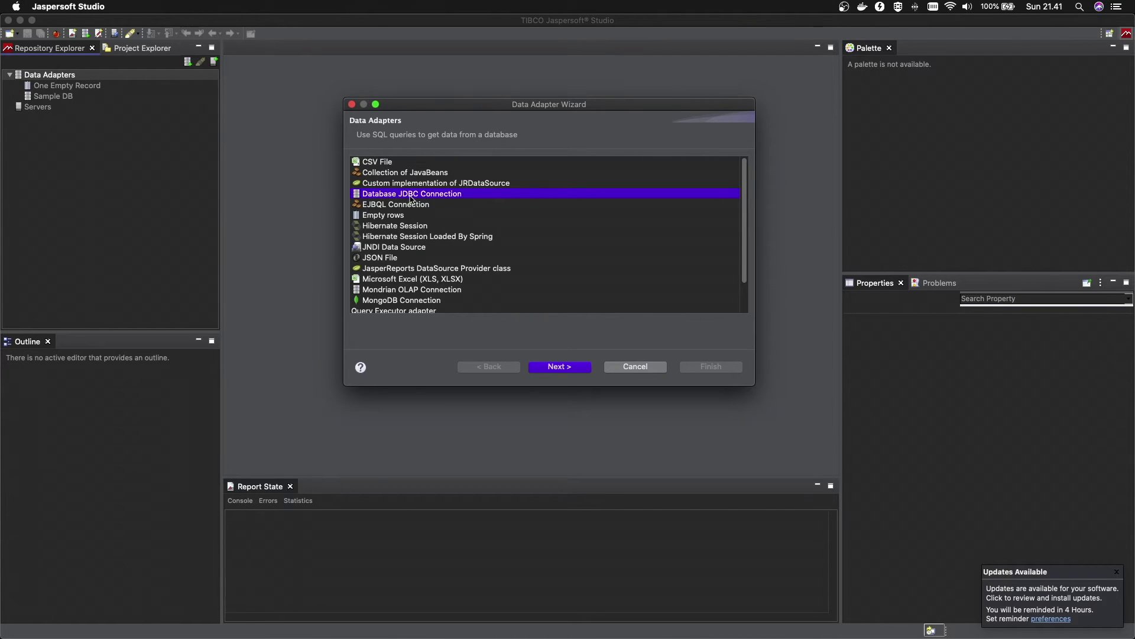
Look over Hibernate, MongoDB and Excel types, then reselect Database JDBC Connection and continue
left_click(398, 228)
left_click(399, 234)
left_click(401, 228)
left_click_drag(744, 175, 744, 214)
left_click(411, 269)
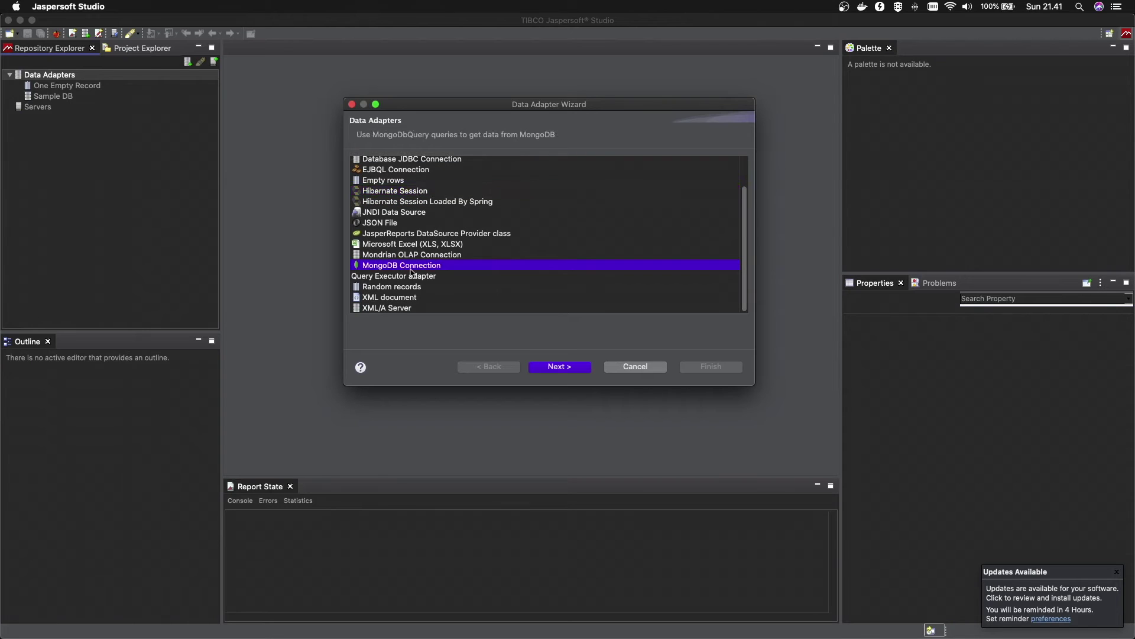
left_click(418, 245)
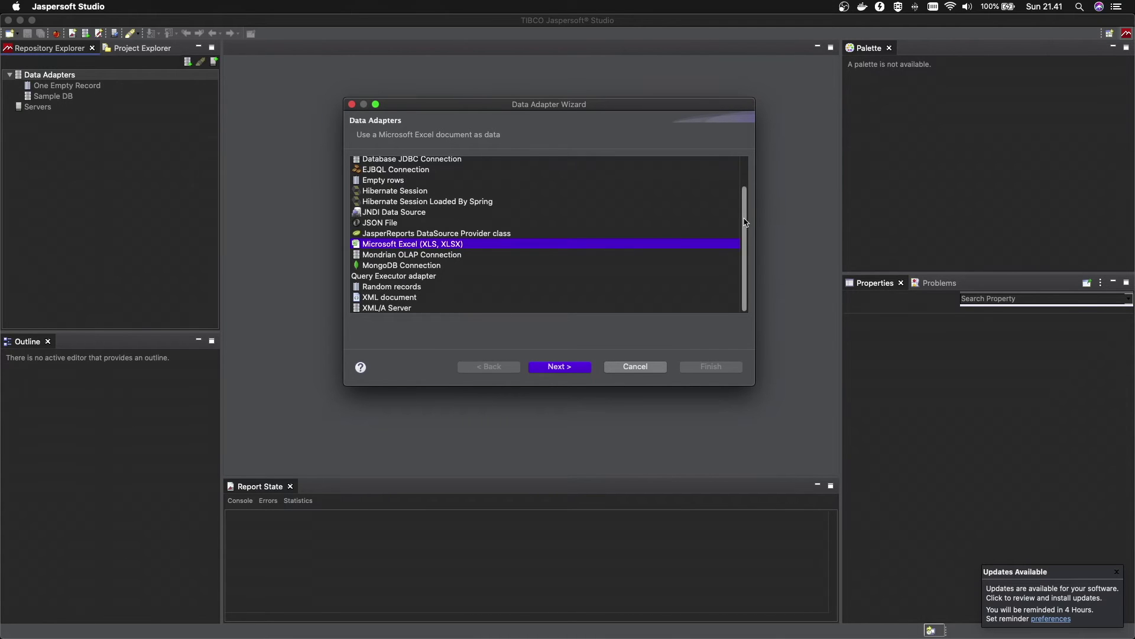
scroll(745, 236, "up", 3)
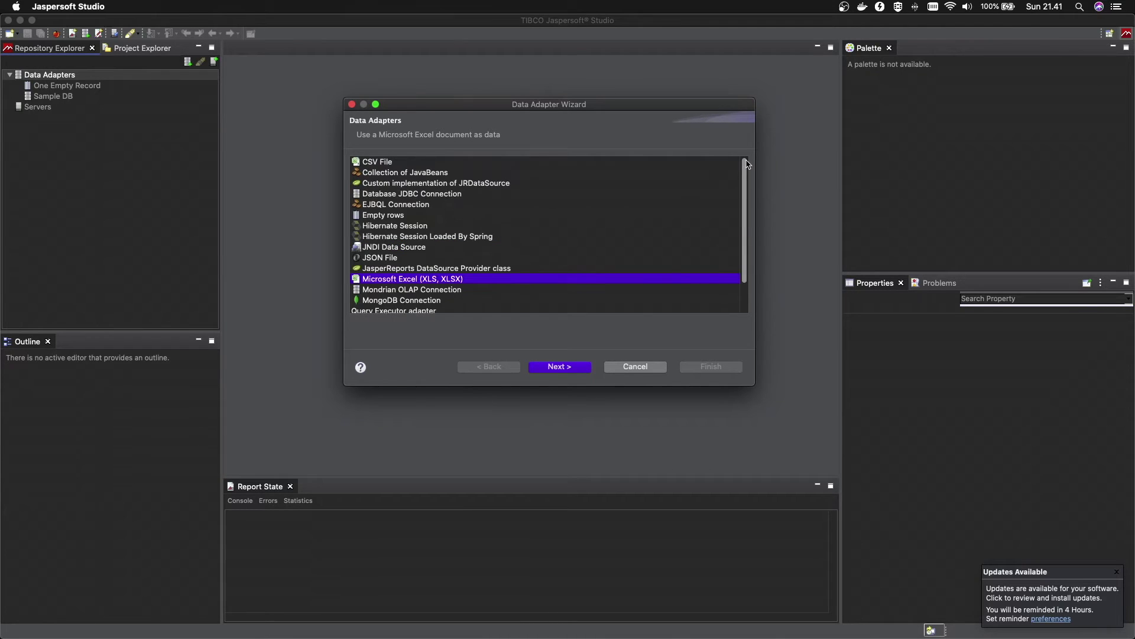
left_click(429, 195)
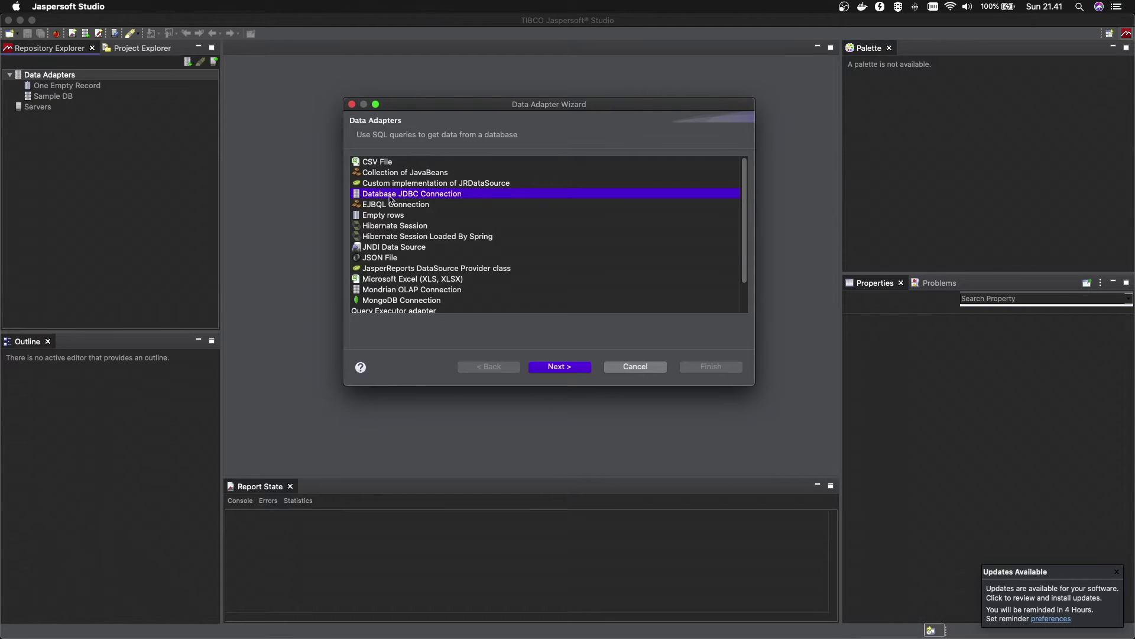
left_click(574, 371)
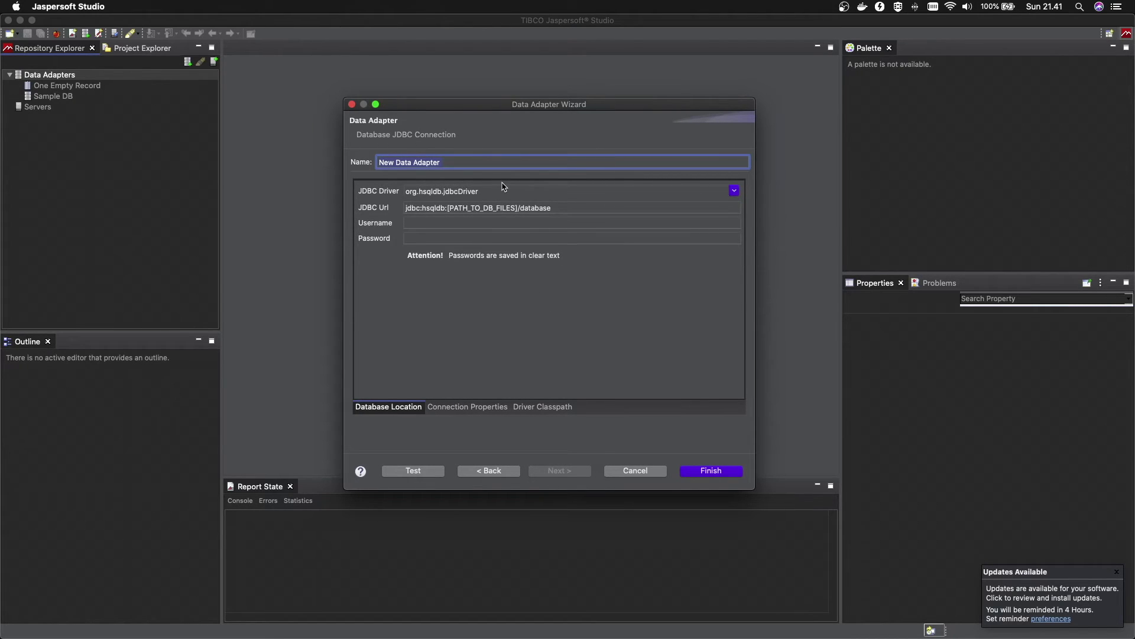
Enter 'Product Adapter' as the name and pick MySQL (com.mysql.jdbc.Driver) from the JDBC Driver list
type("Product Adapter")
left_click(734, 191)
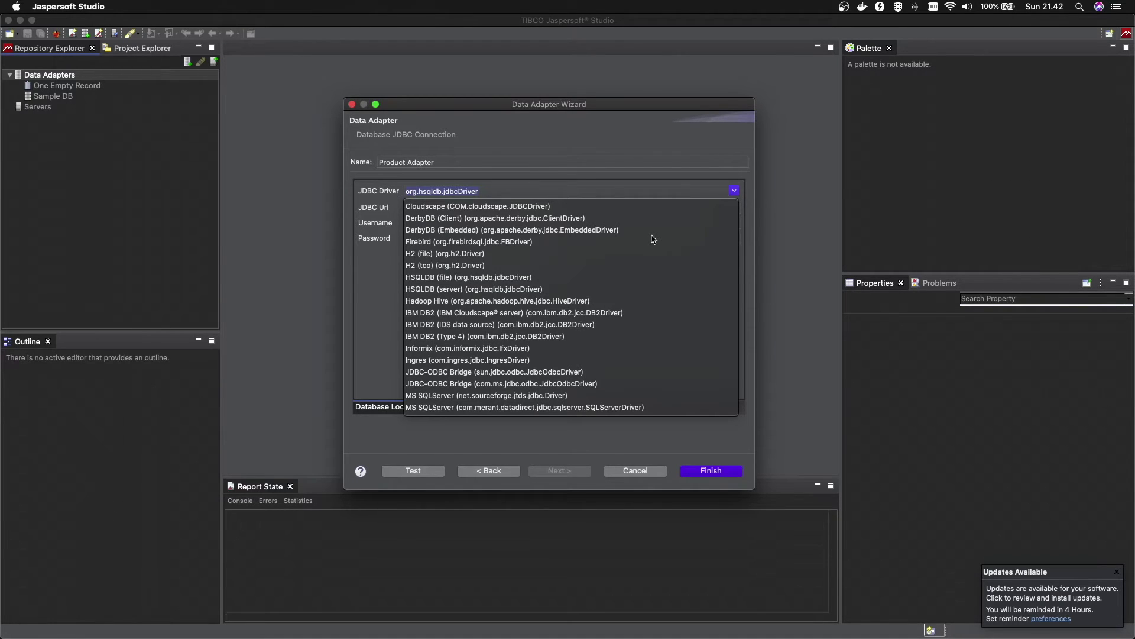
scroll(605, 328, "down", 8)
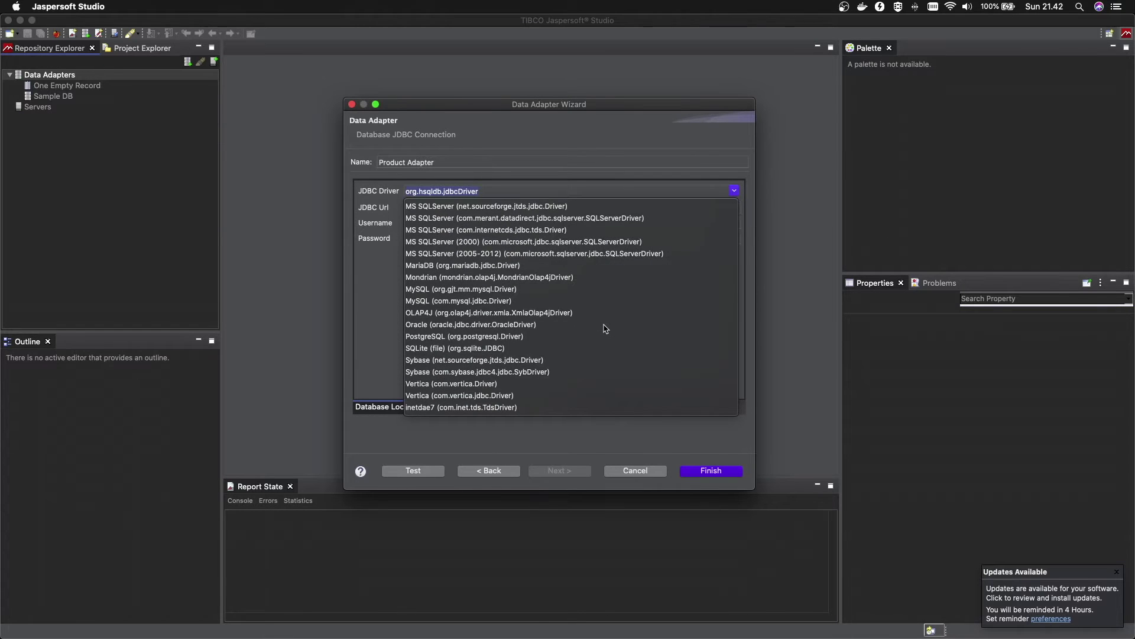
scroll(605, 329, "up", 8)
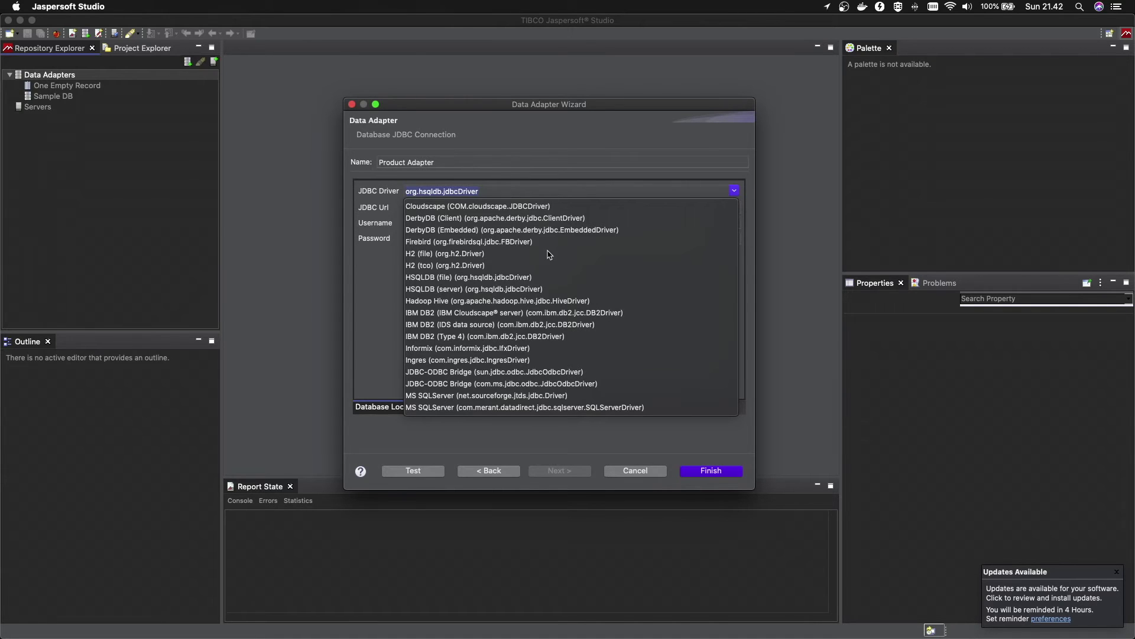
scroll(550, 254, "down", 1)
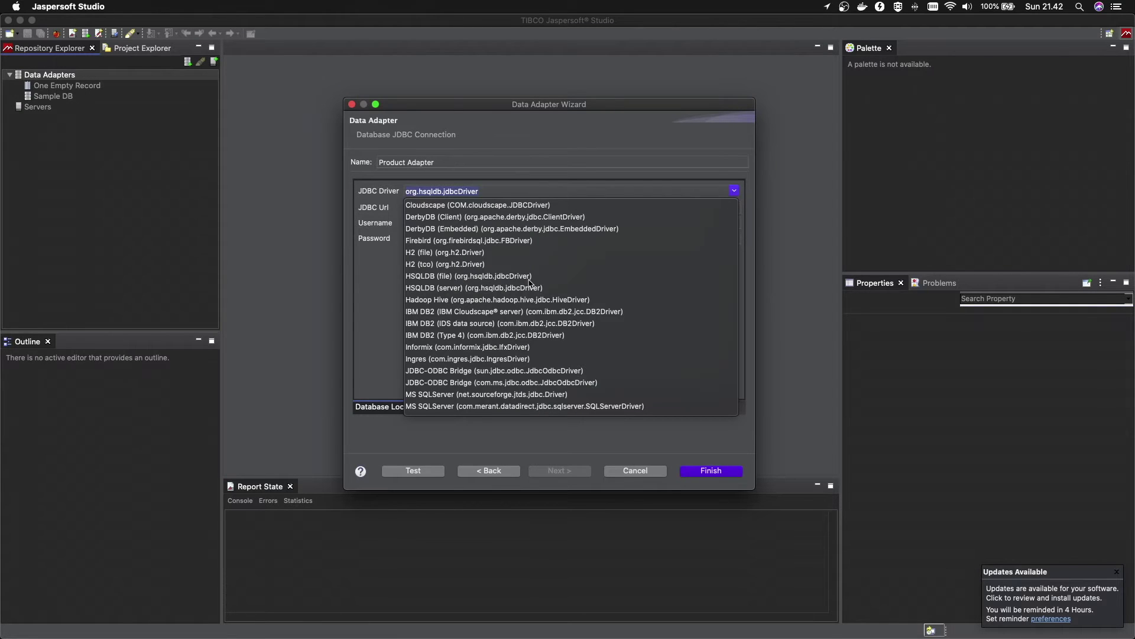
scroll(459, 296, "down", 1)
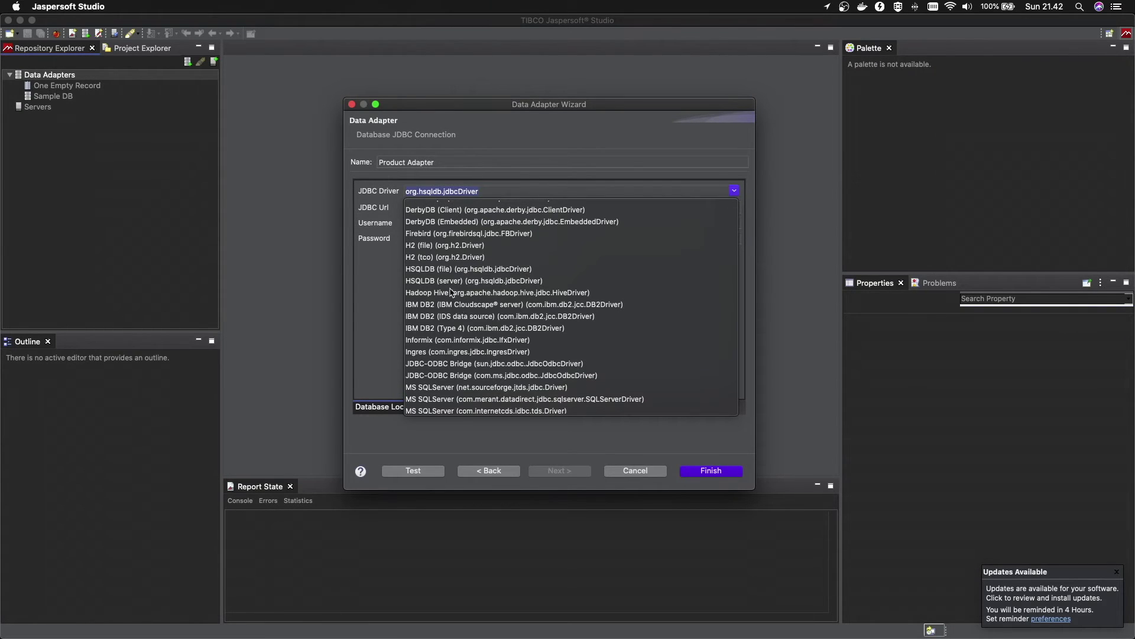
scroll(493, 335, "down", 1)
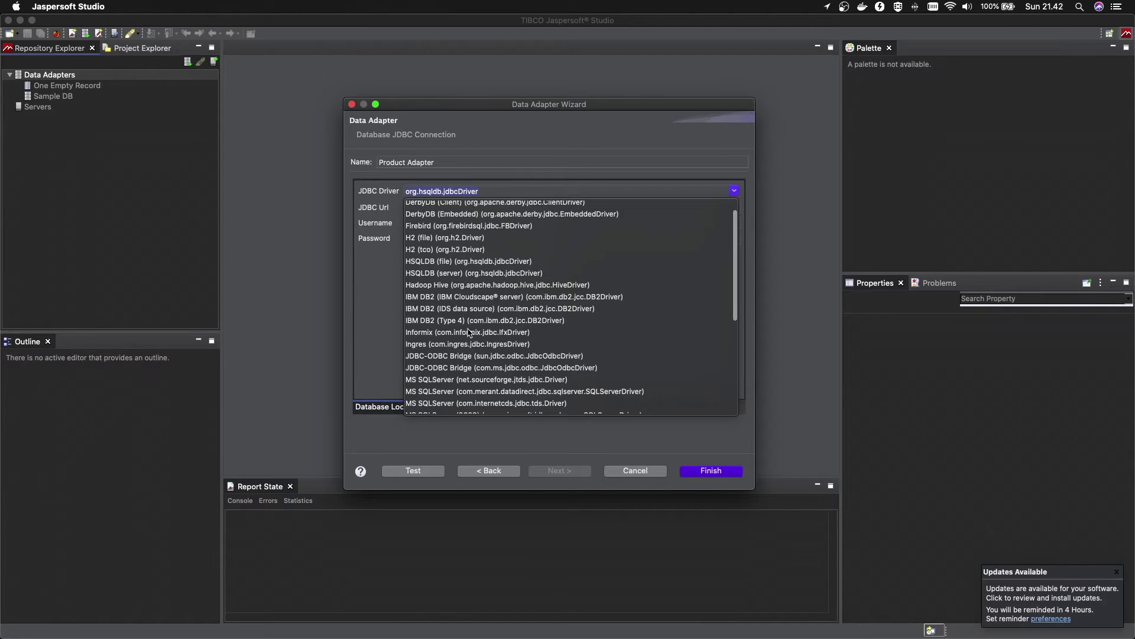
scroll(525, 333, "down", 3)
scroll(526, 332, "down", 1)
scroll(450, 338, "down", 4)
scroll(448, 371, "down", 1)
scroll(451, 376, "down", 4)
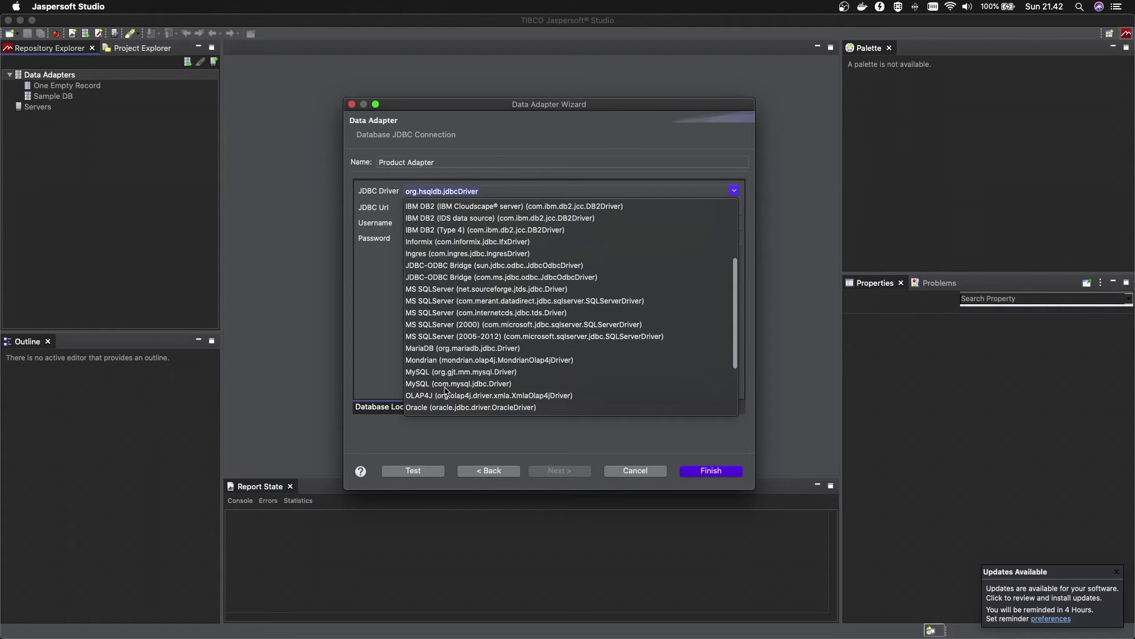
scroll(456, 395, "down", 5)
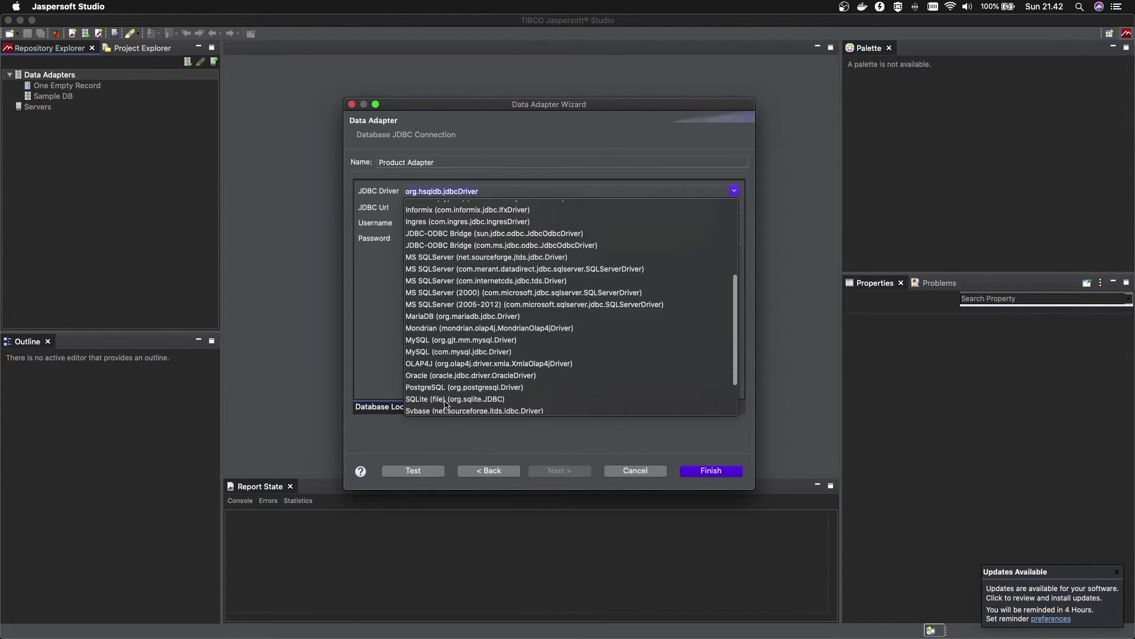
scroll(491, 371, "up", 10)
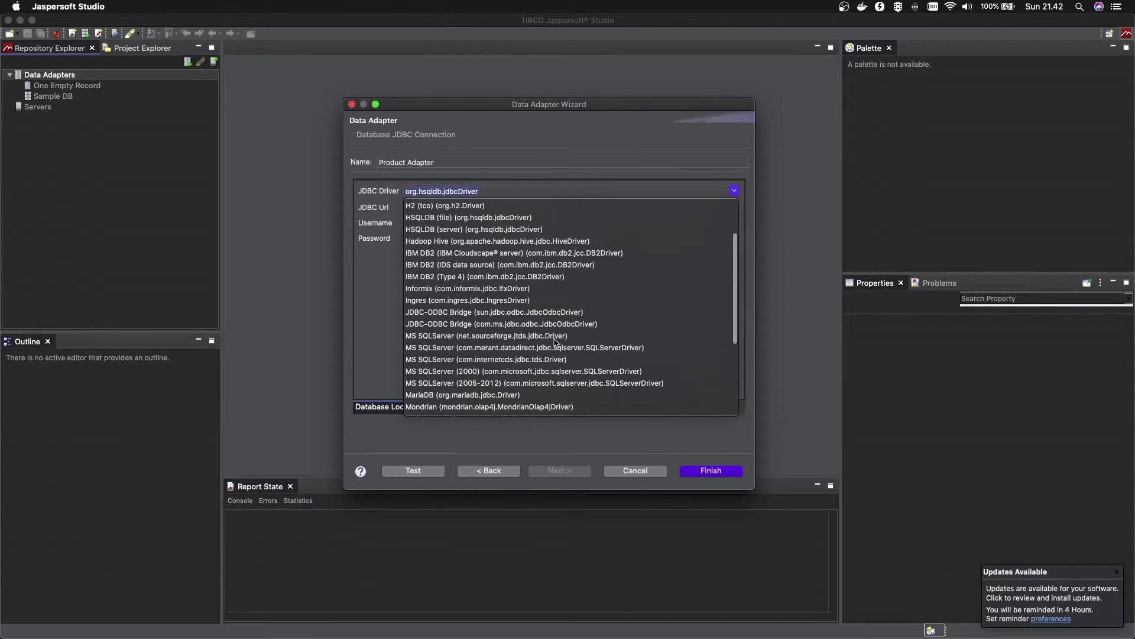
scroll(556, 343, "down", 3)
scroll(421, 364, "down", 3)
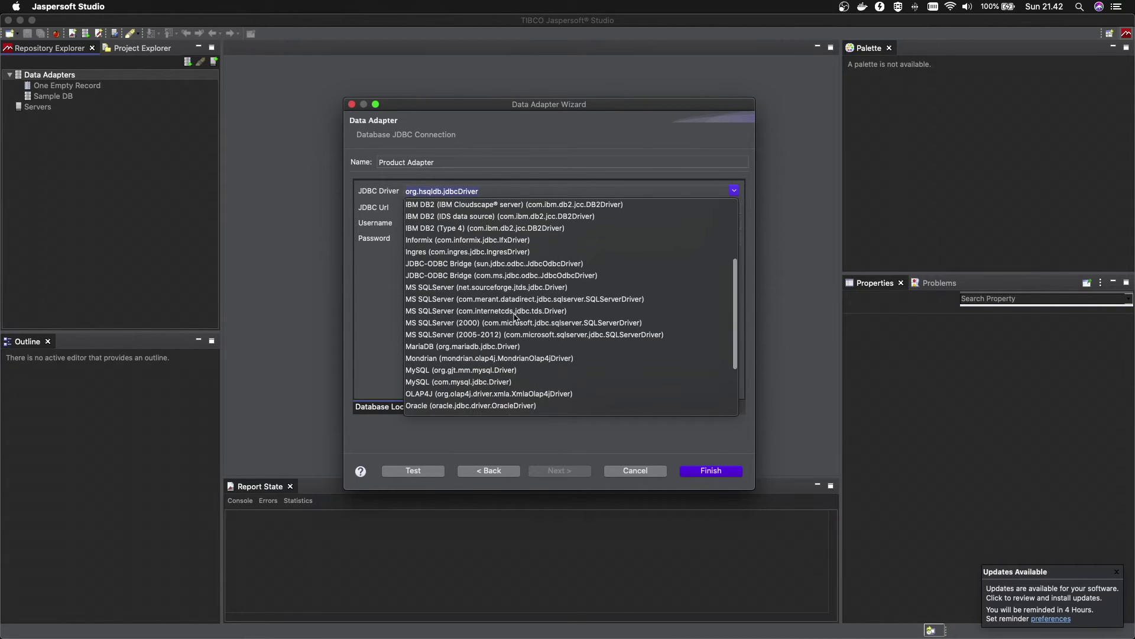
left_click(452, 363)
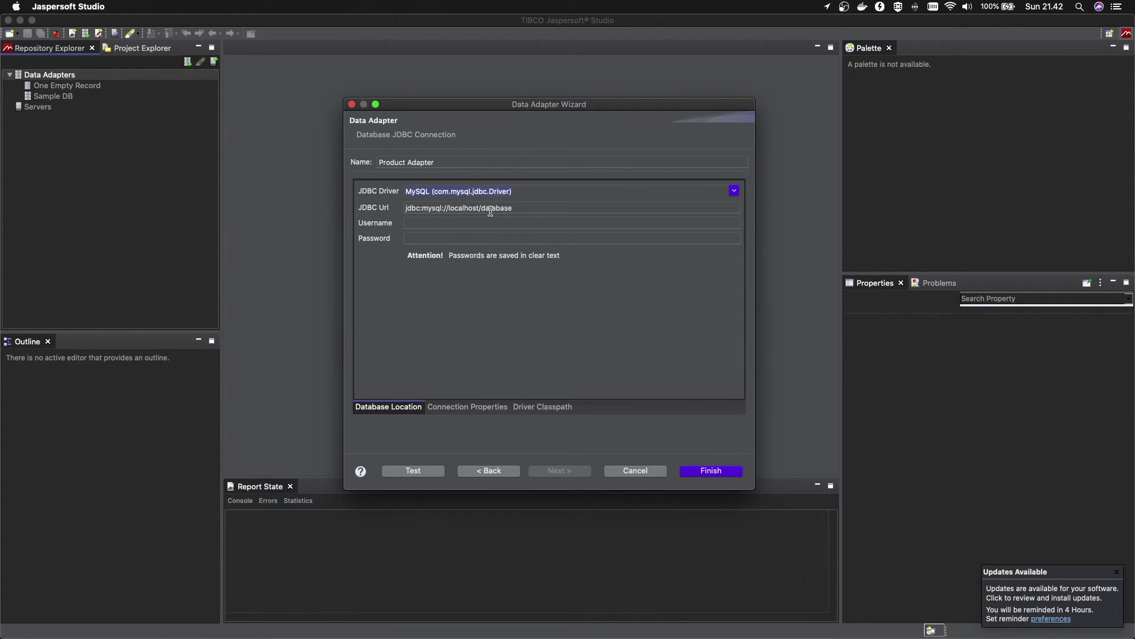
Change the URL to jdbc:mysql://localhost/products, enter the database username and password, then view Driver Classpath
double_click(508, 208)
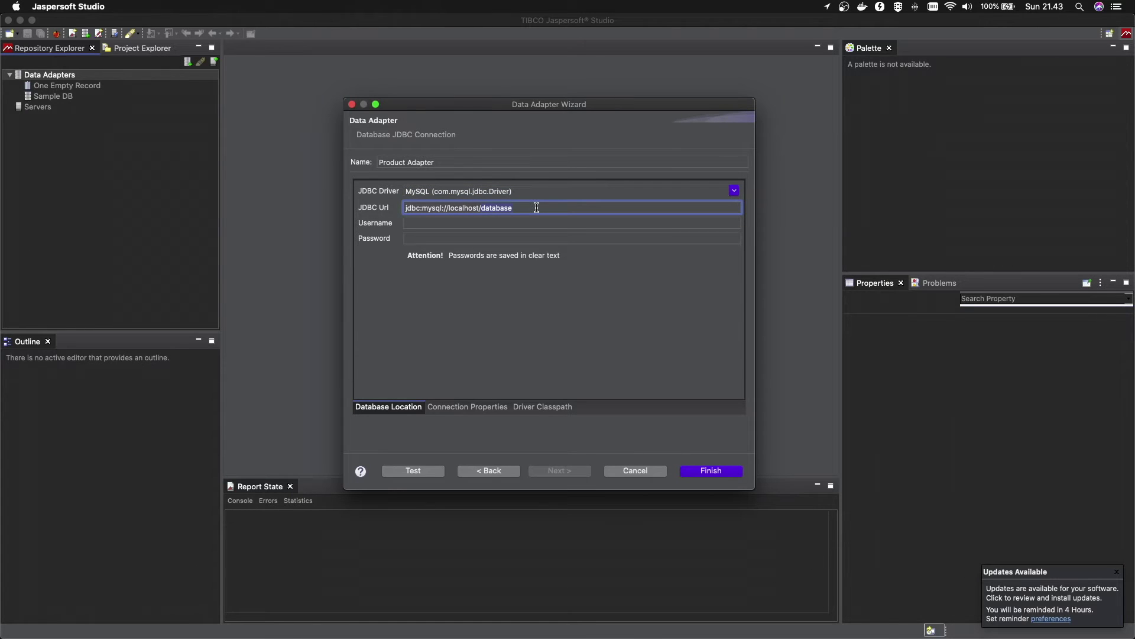
type("produc")
left_click(421, 223)
type("root")
key("Tab")
type("root")
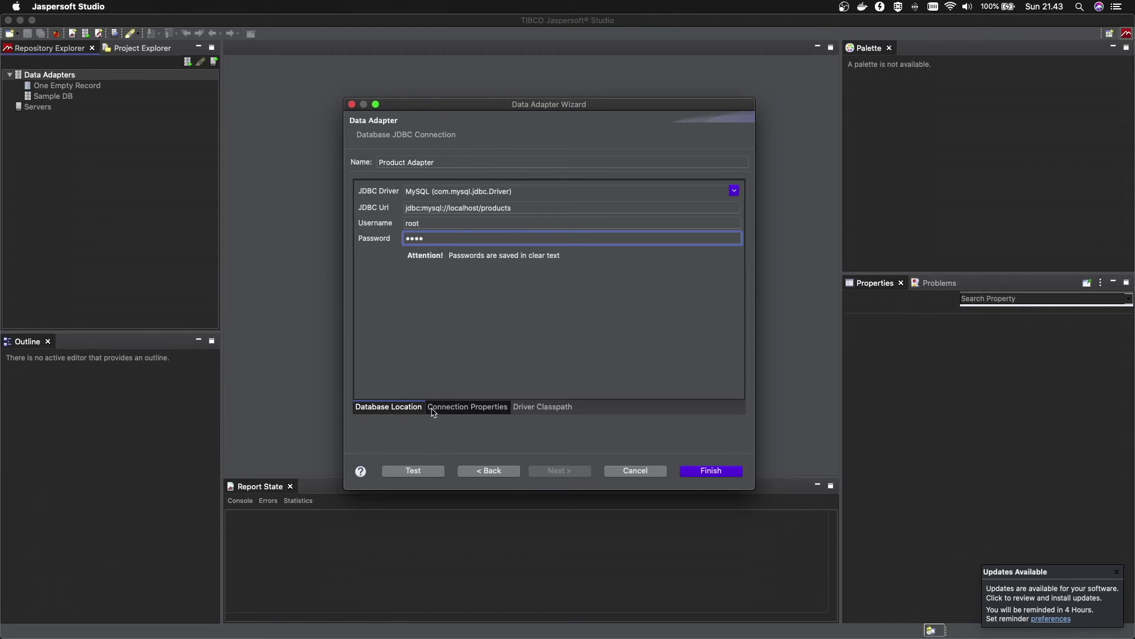
left_click(555, 405)
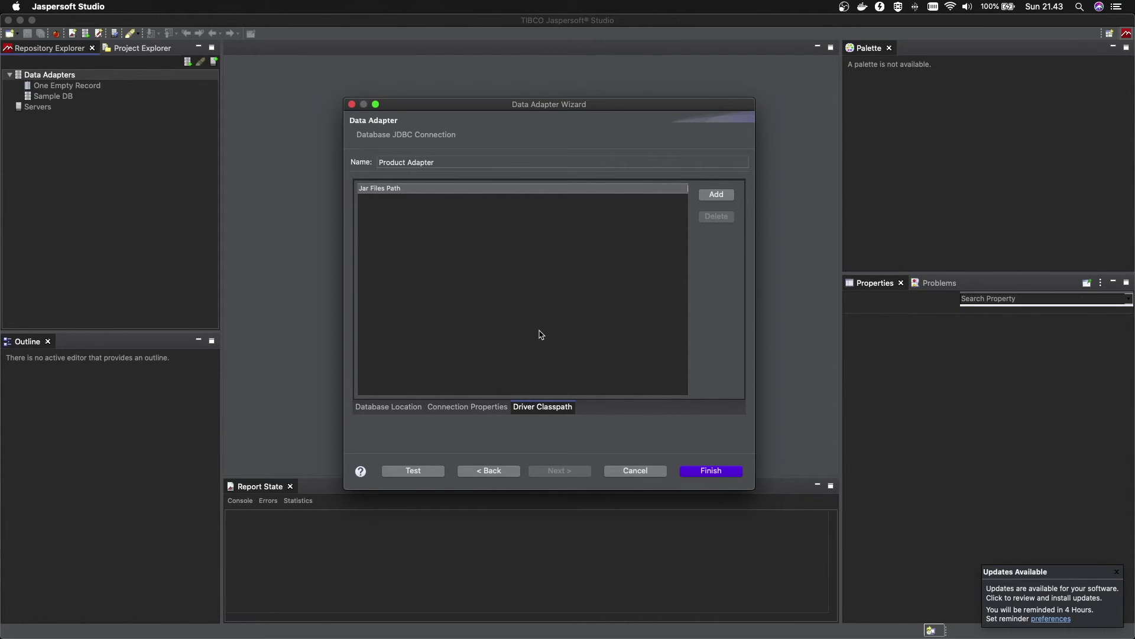
Add mysql-connector-java-5.1.48-bin.jar to the classpath jar list and return to Database Location
left_click(539, 408)
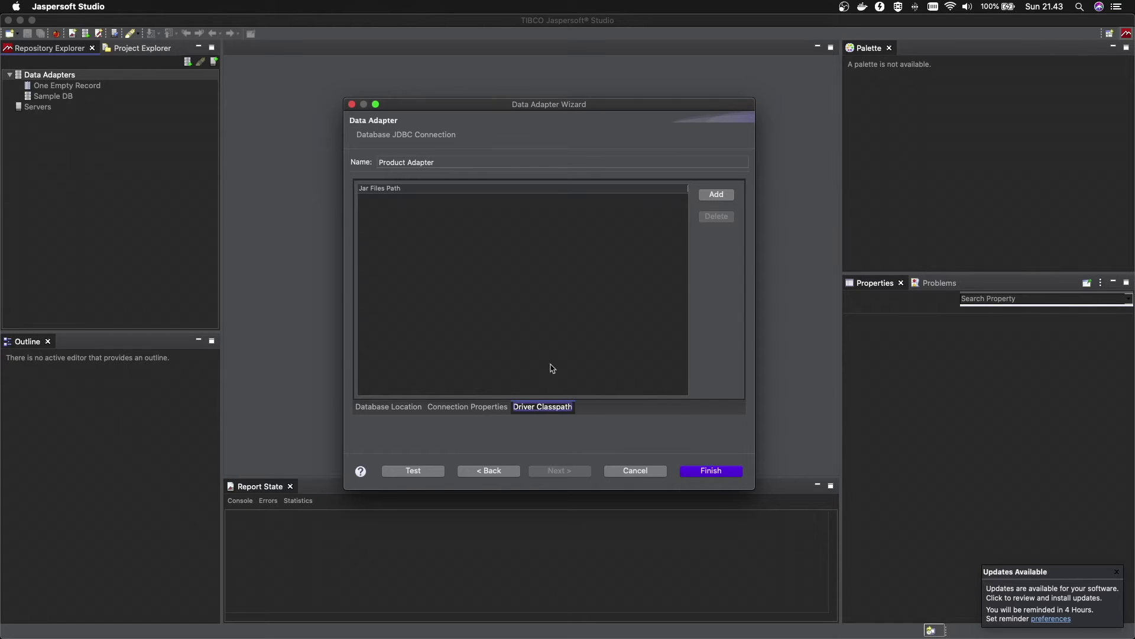
left_click(722, 196)
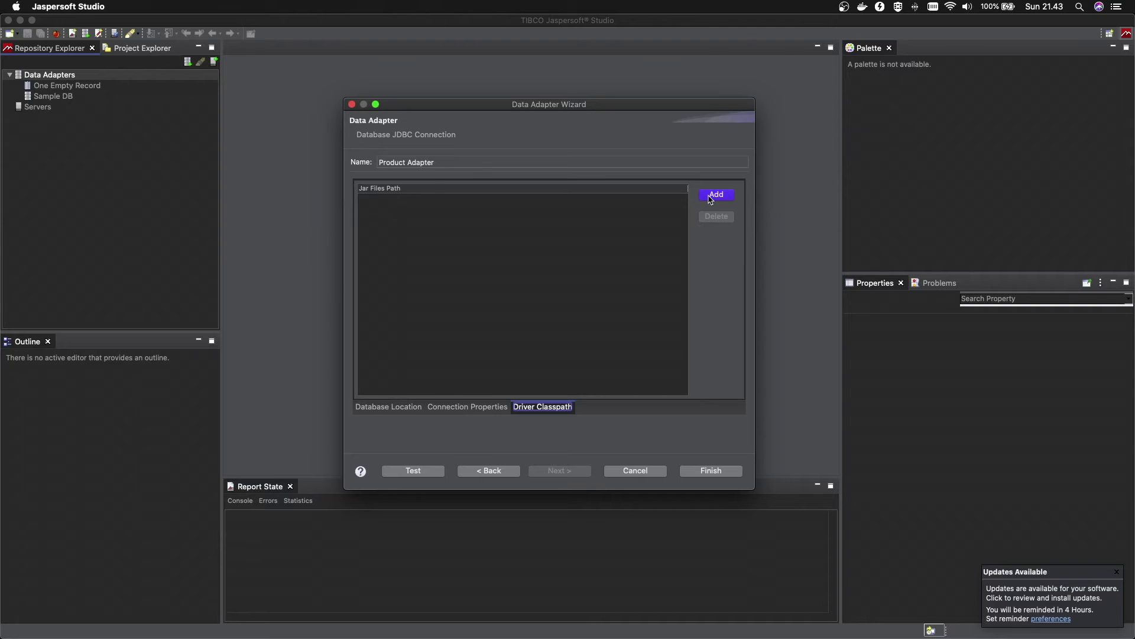
left_click(712, 196)
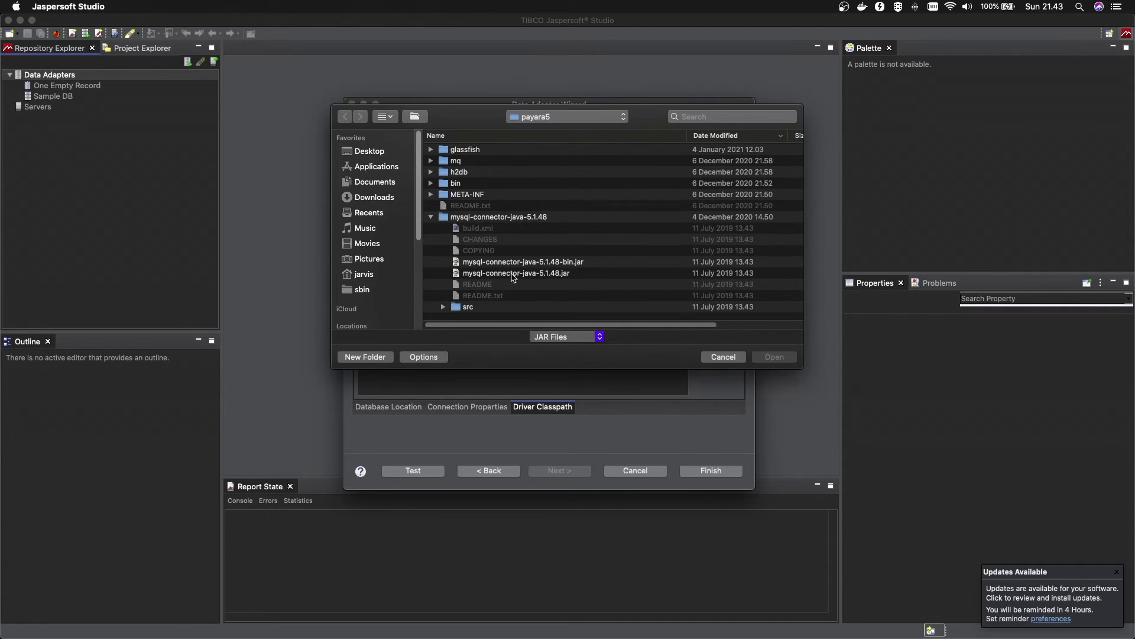
left_click(556, 263)
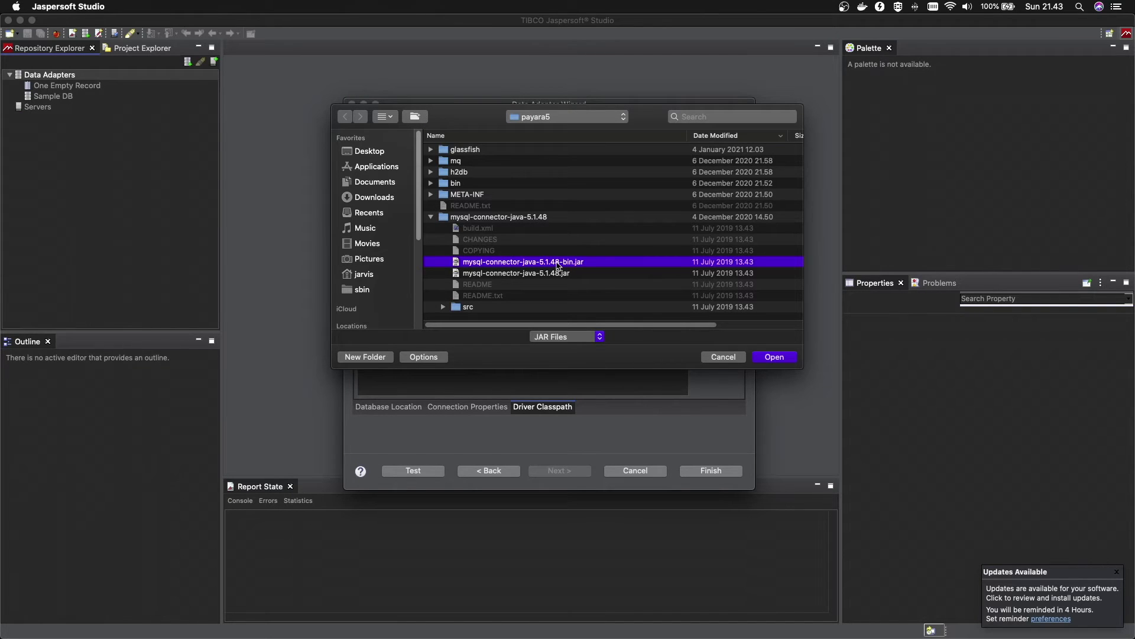
left_click(773, 359)
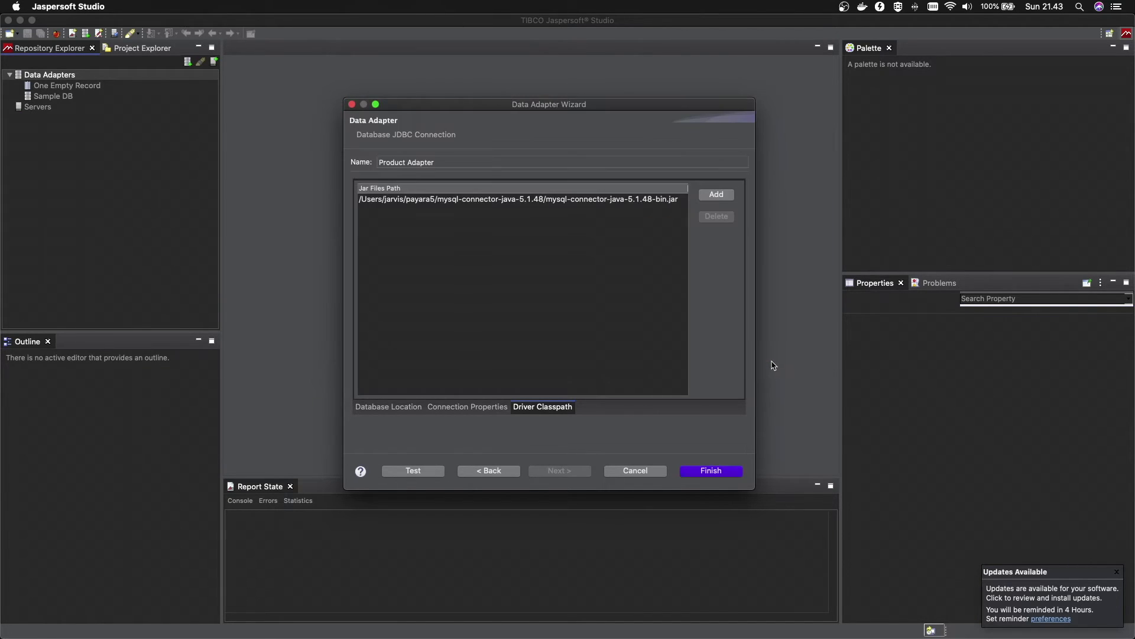
left_click(386, 408)
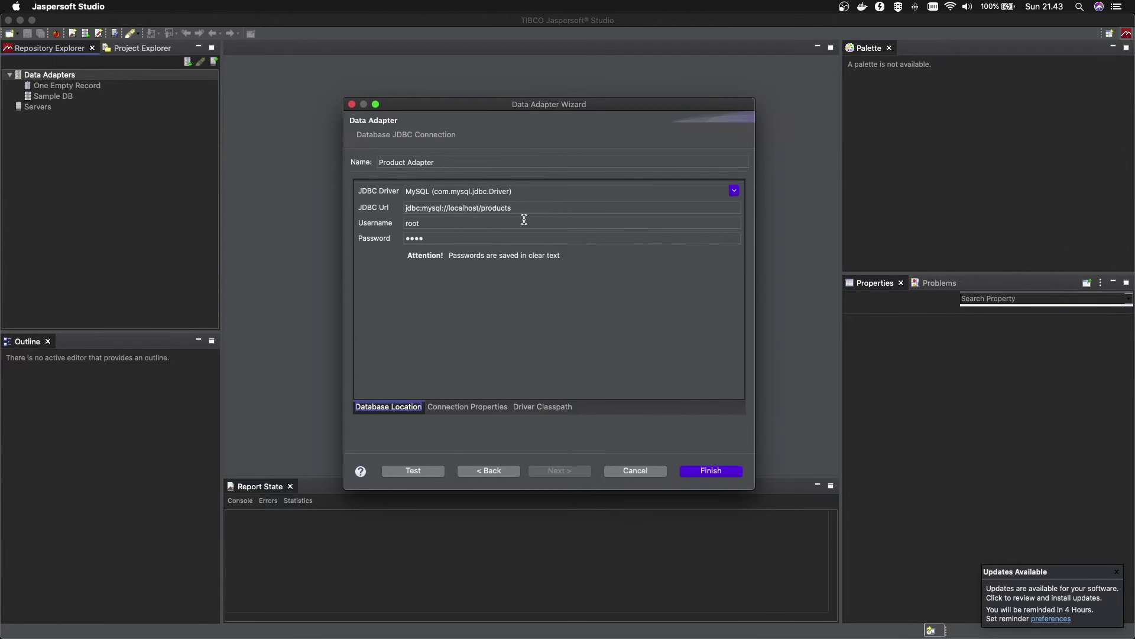
left_click(542, 407)
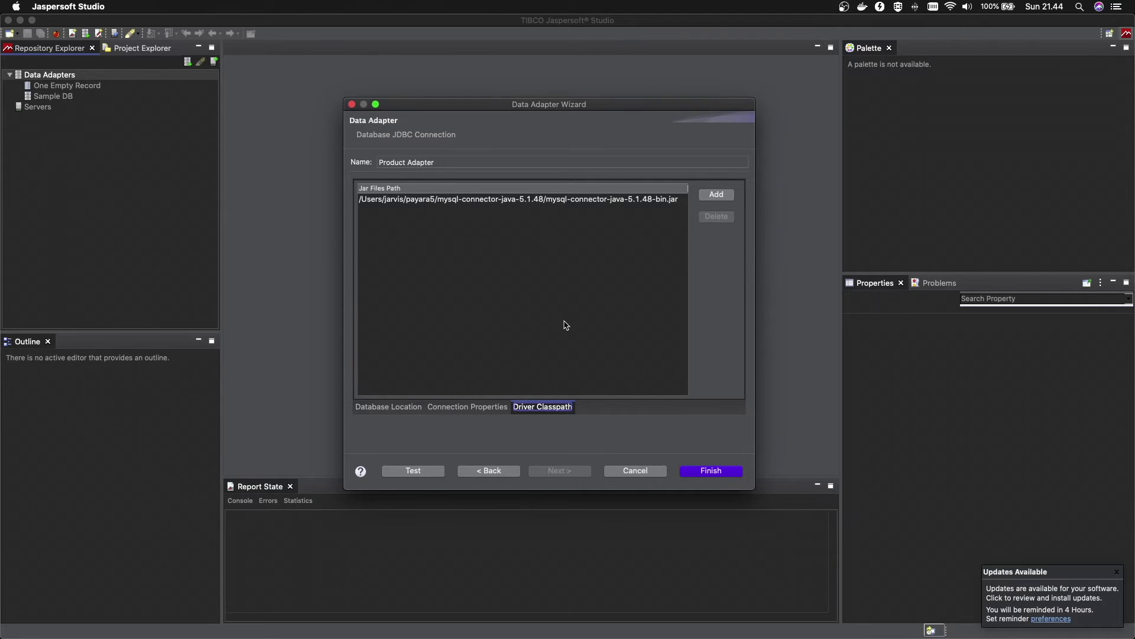
left_click(414, 406)
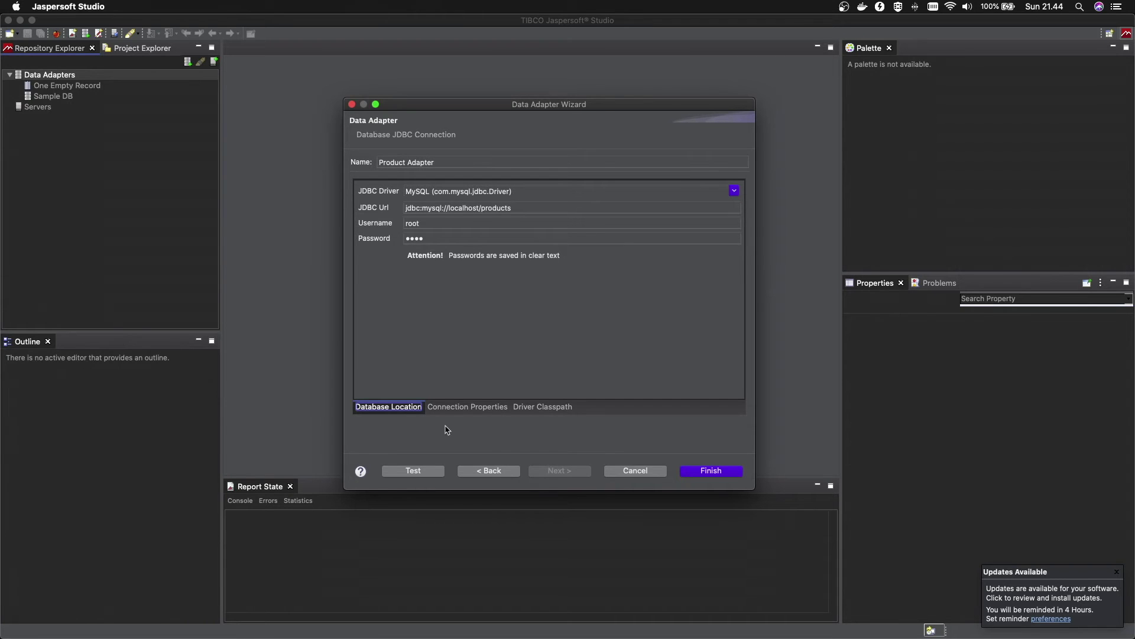
Test the connection, confirm the success message, finish the wizard, and select Product Adapter
left_click(414, 472)
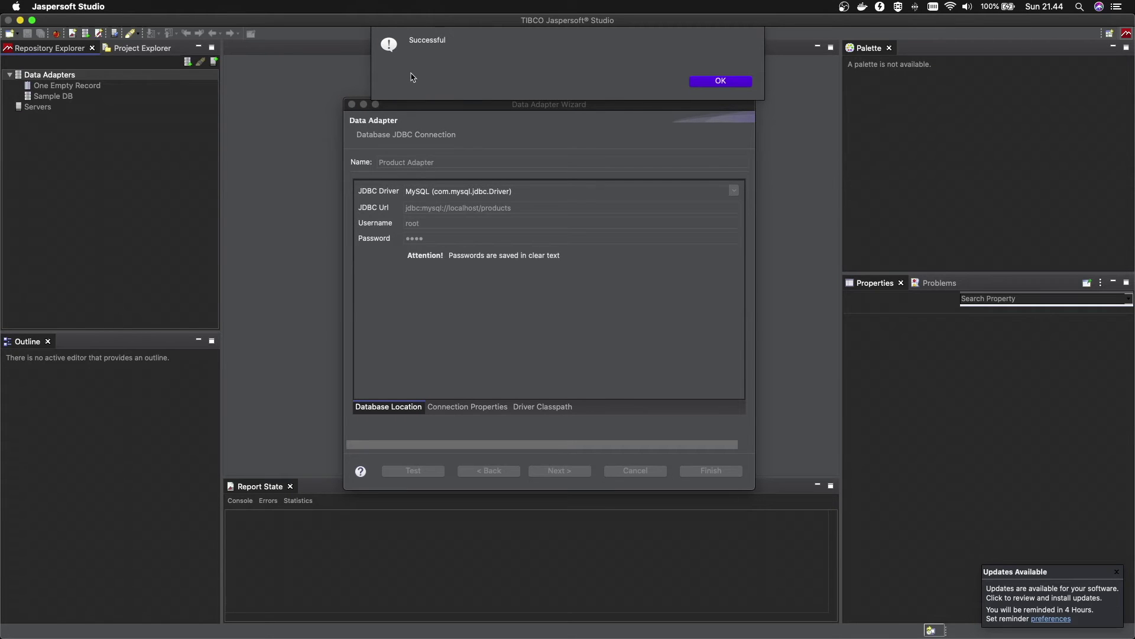
left_click(723, 81)
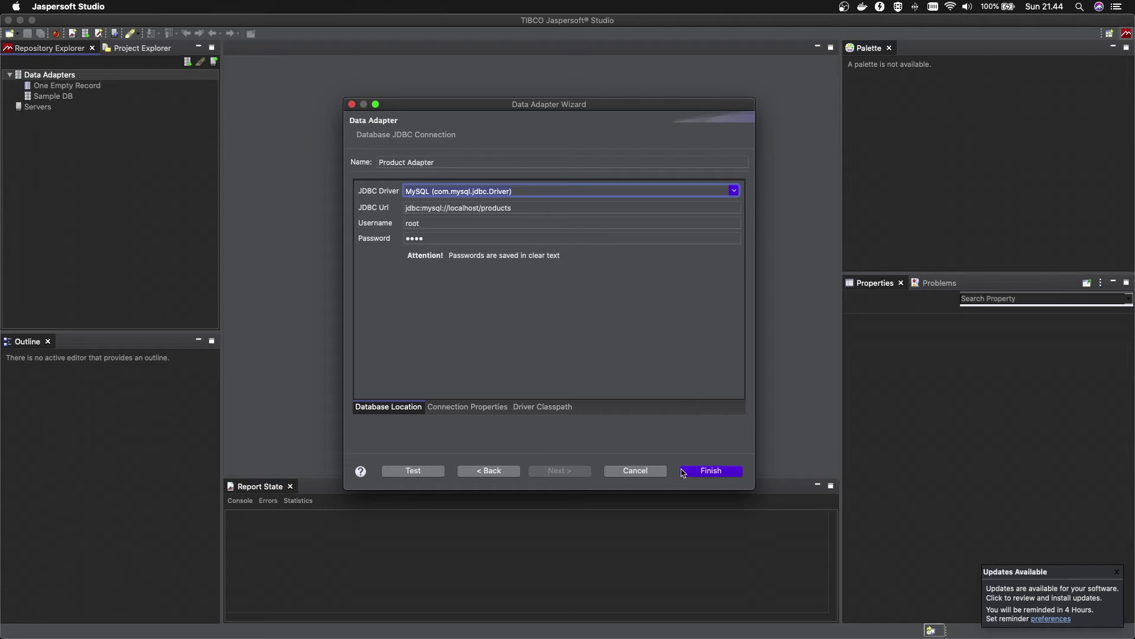
key("Return")
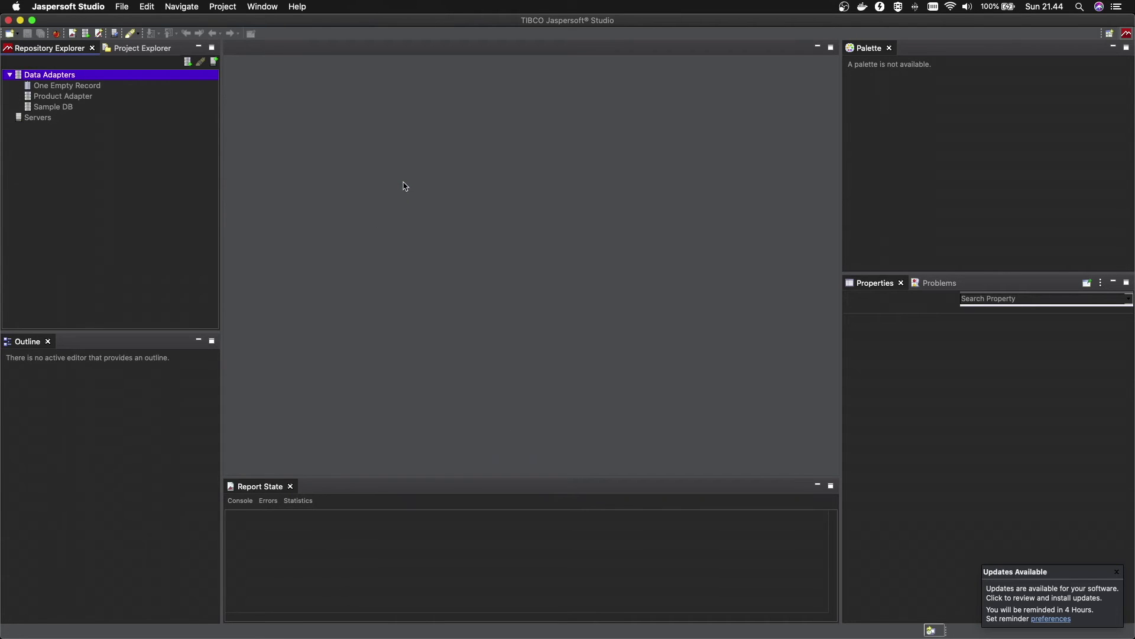
left_click(81, 97)
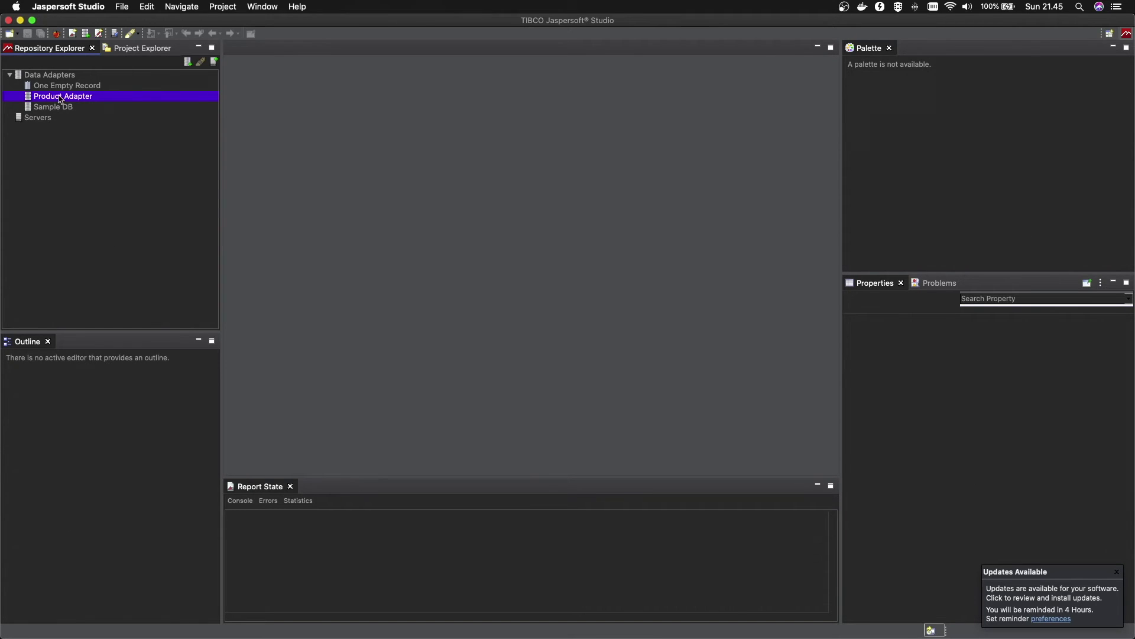
Create a JasperReports Project named ProductReport and expand it to show its libraries
left_click(142, 49)
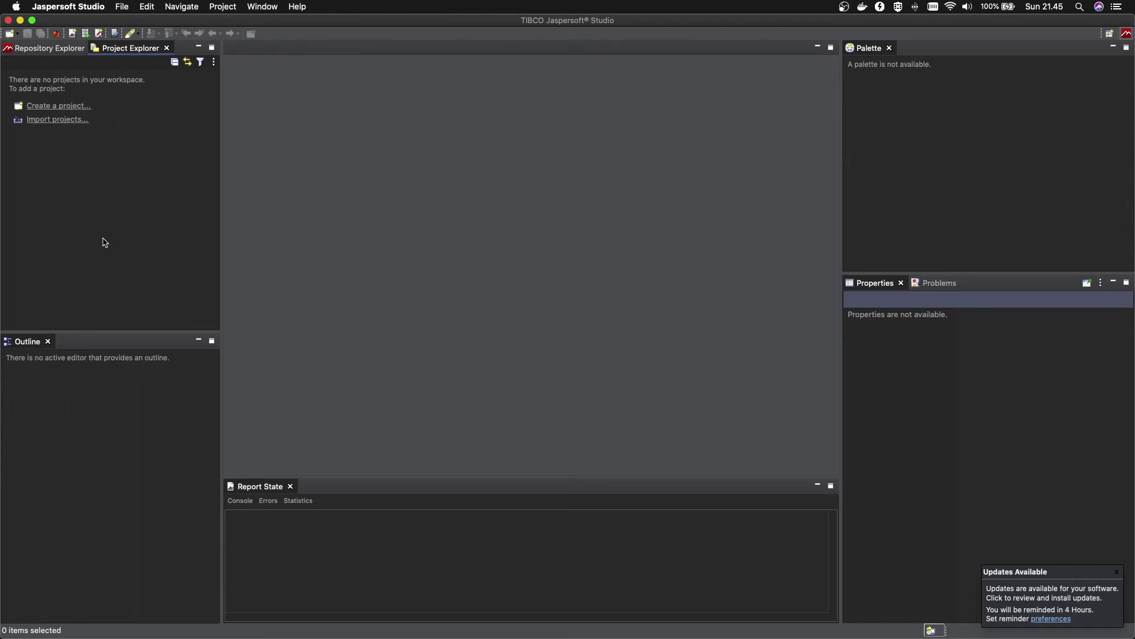
left_click(62, 106)
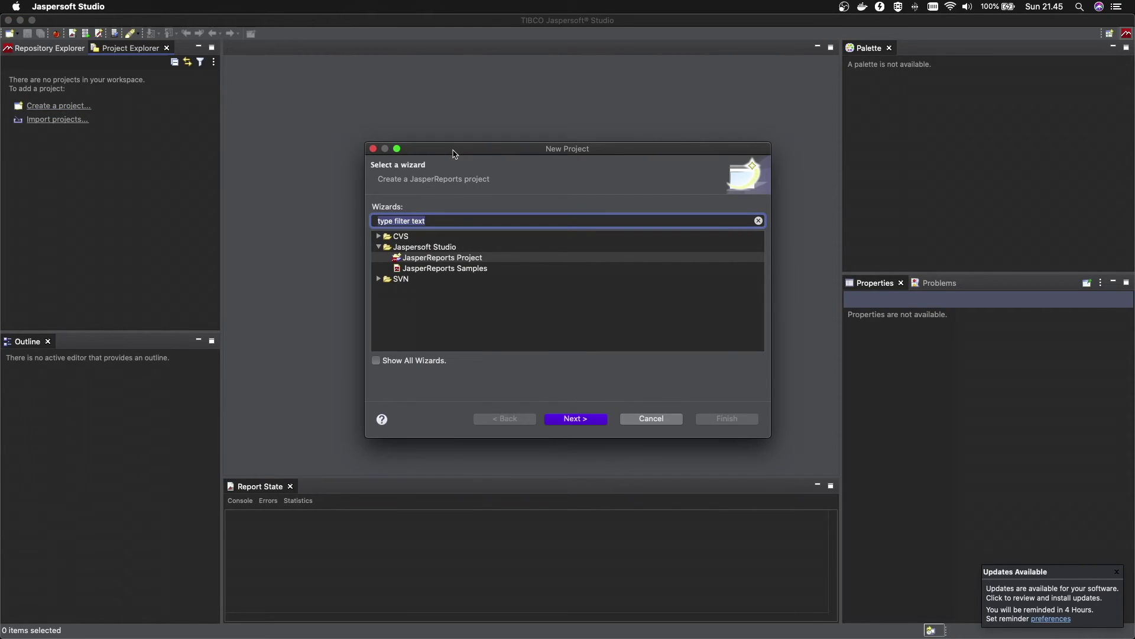
left_click_drag(455, 154, 416, 75)
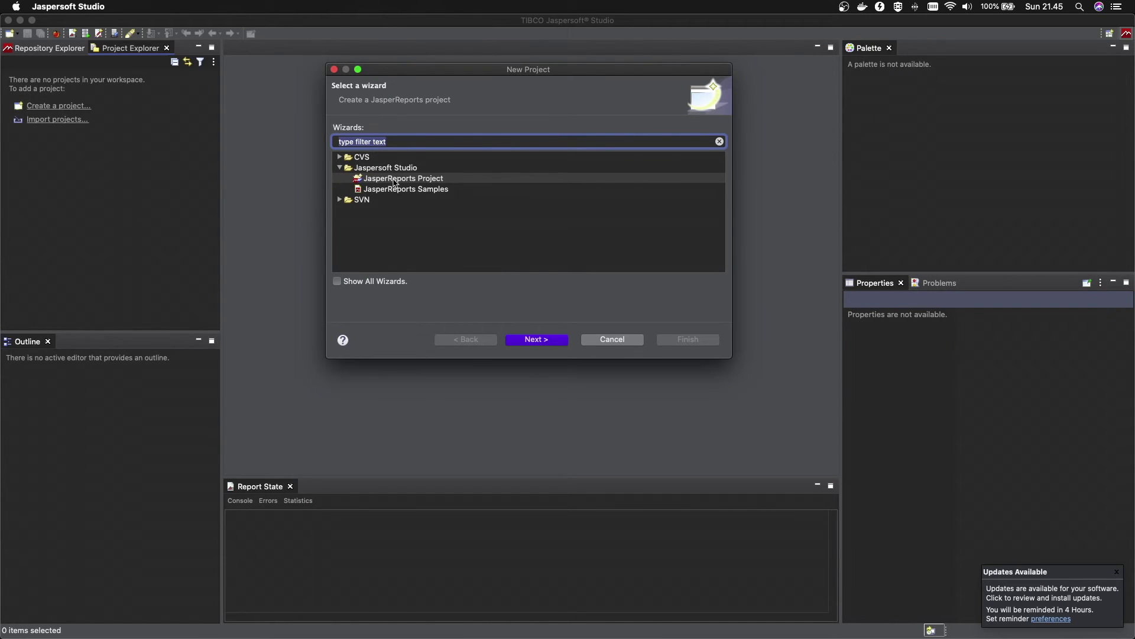
left_click(393, 179)
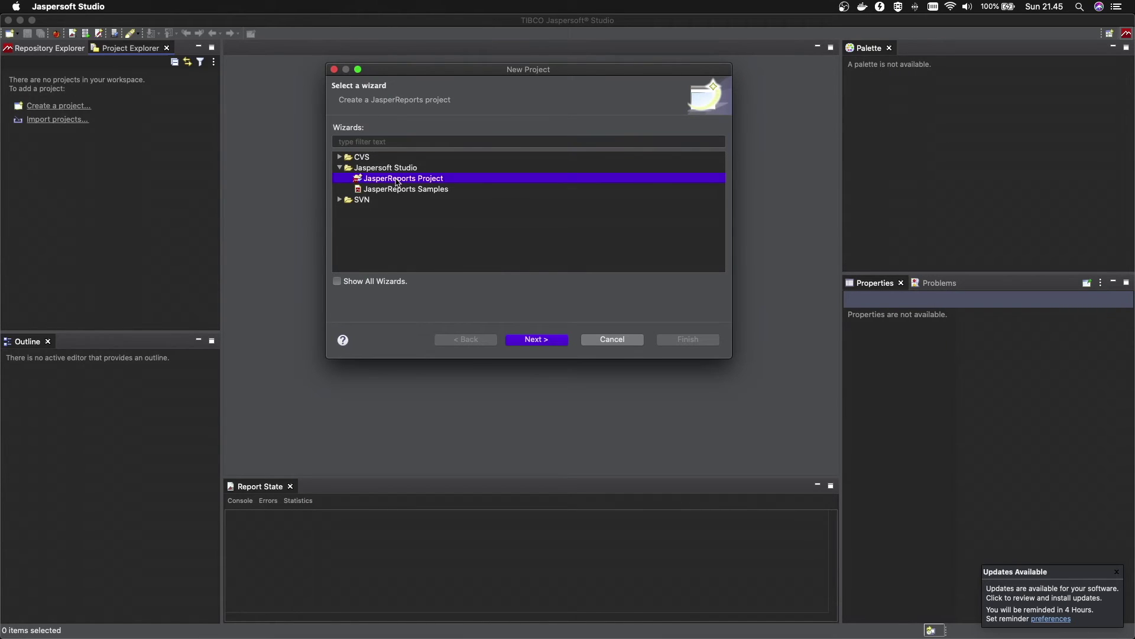
left_click(532, 342)
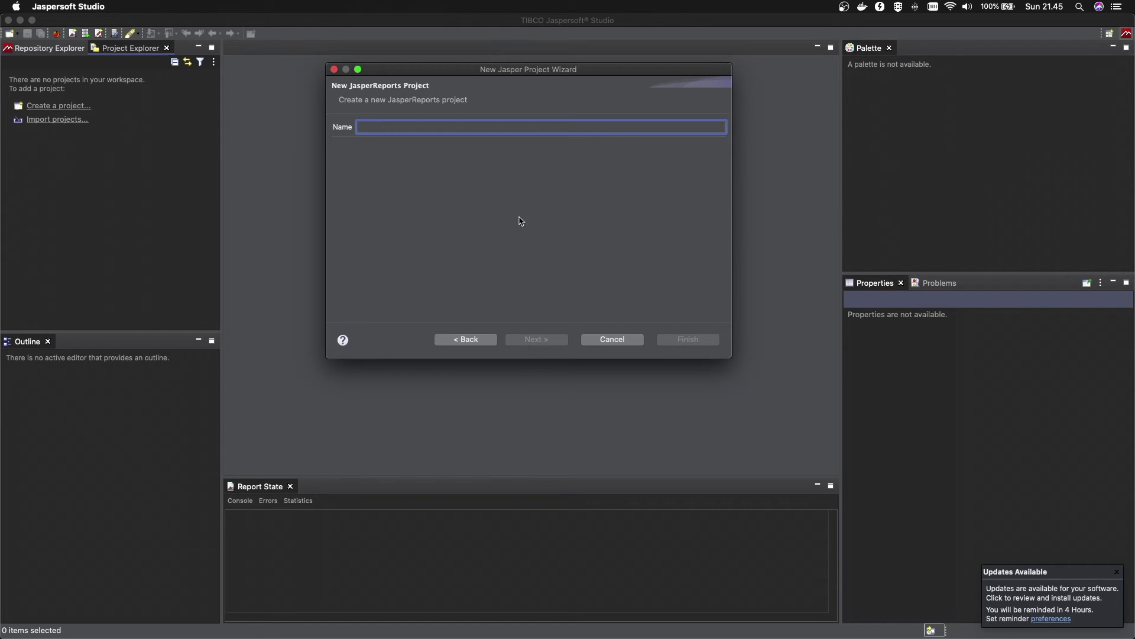
type("P")
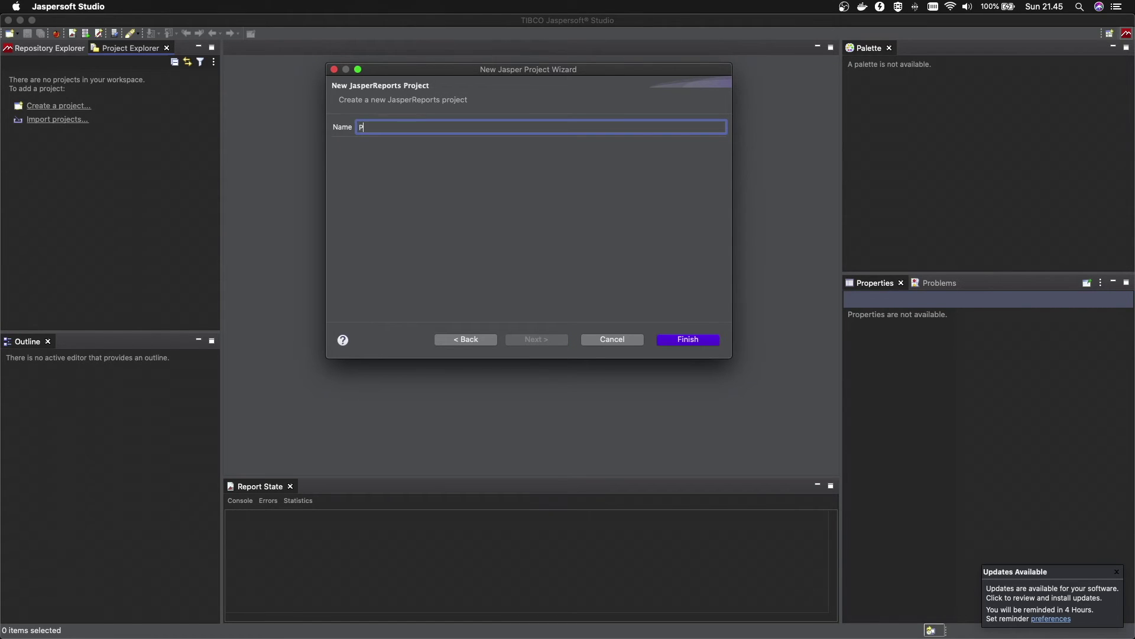
type("roductReport")
left_click(675, 342)
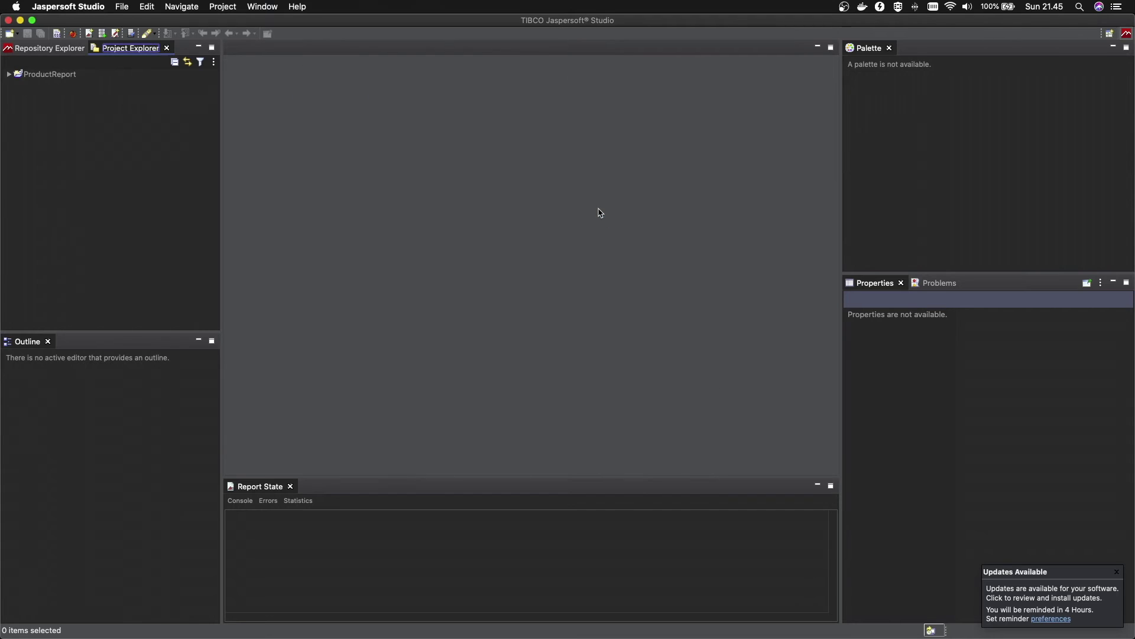
left_click(10, 75)
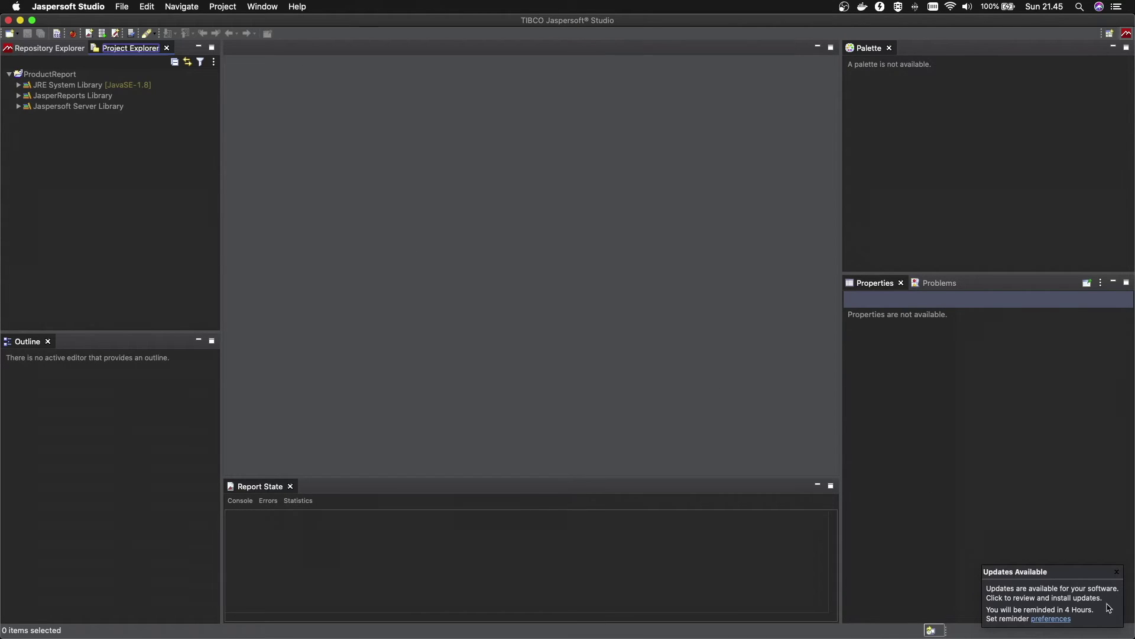
left_click(1116, 571)
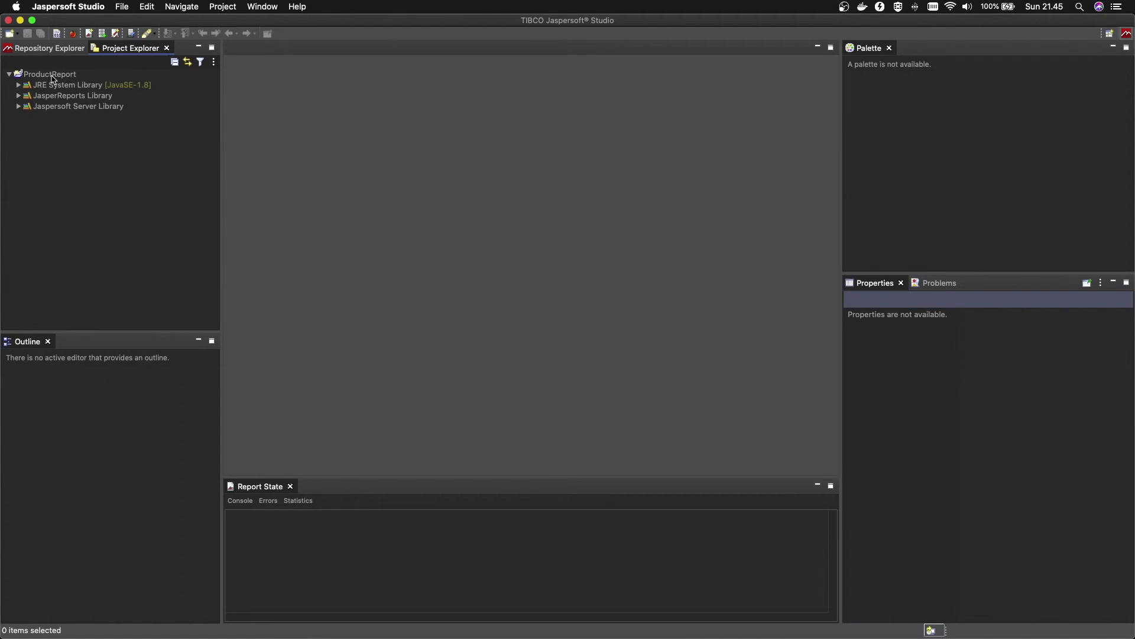
Start a new Jasper Report from the ProductReport project's context menu
left_click(48, 77)
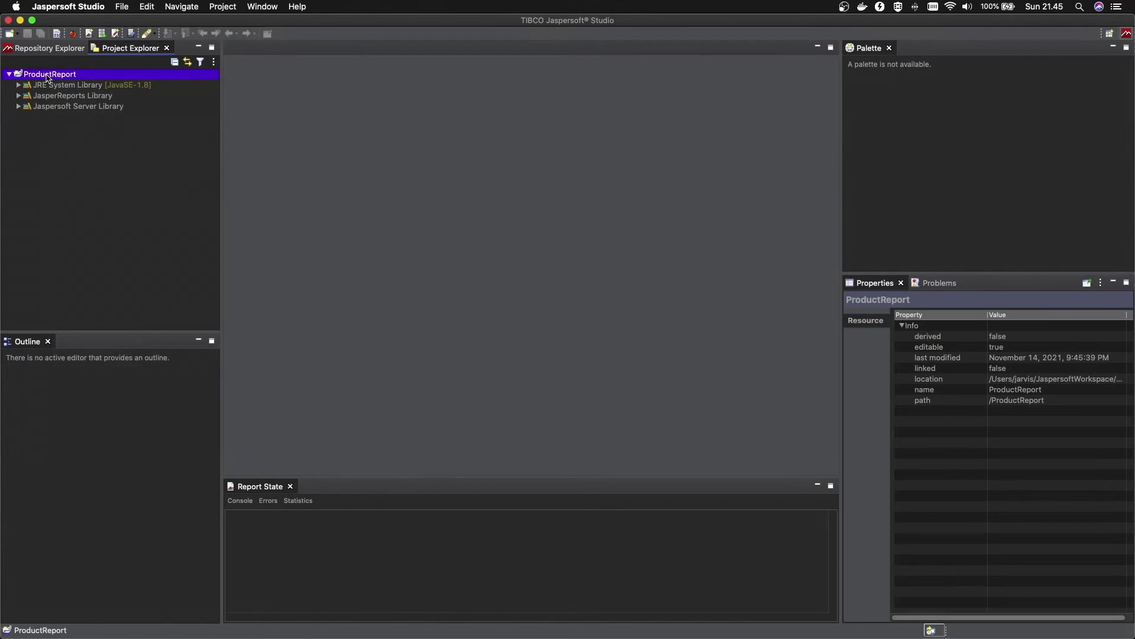
right_click(48, 76)
left_click(47, 77)
right_click(47, 77)
mouse_move(116, 80)
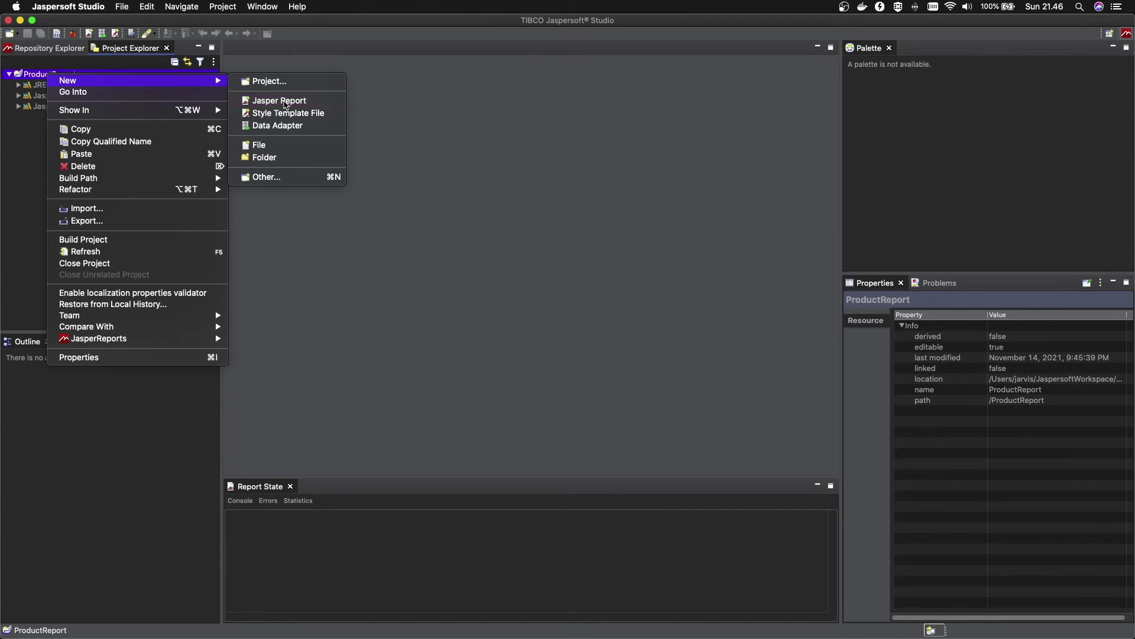
left_click(286, 102)
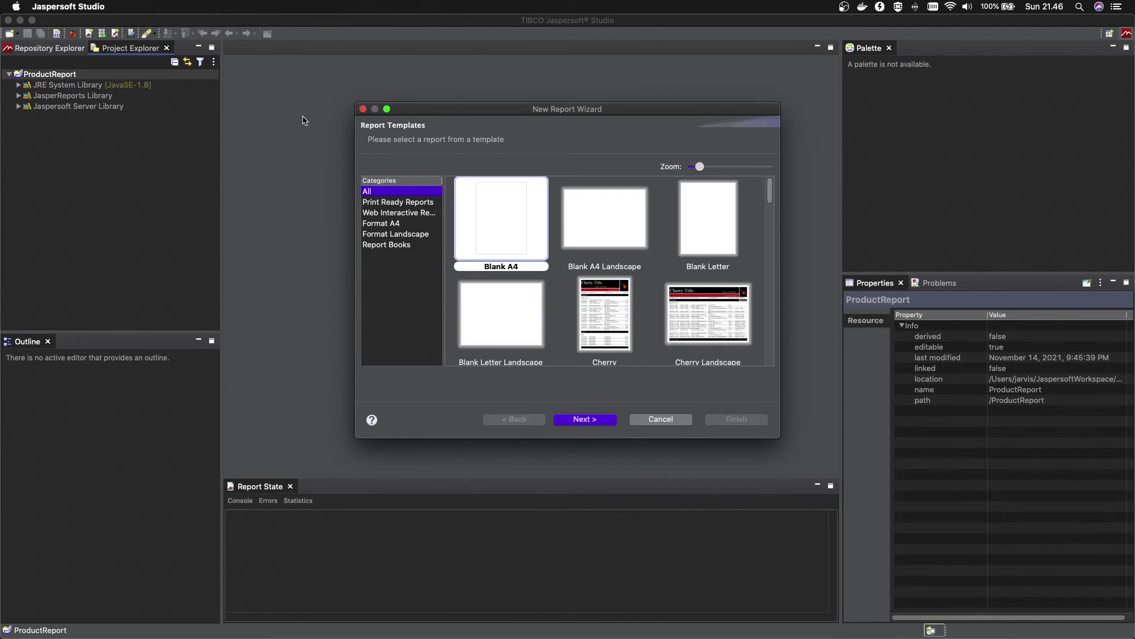
Pick the Simple Blue template and continue to the report file step
left_click_drag(517, 111, 494, 96)
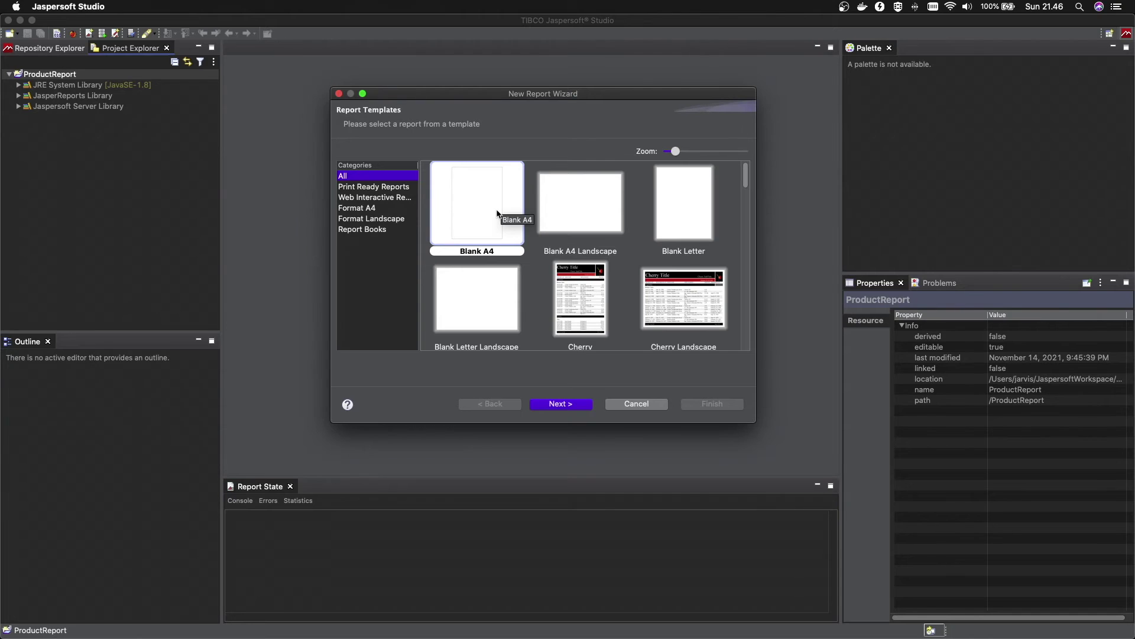
mouse_move(746, 176)
left_mouse_down()
mouse_move(733, 346)
mouse_move(728, 228)
mouse_move(741, 171)
left_mouse_up()
left_click_drag(746, 176, 746, 234)
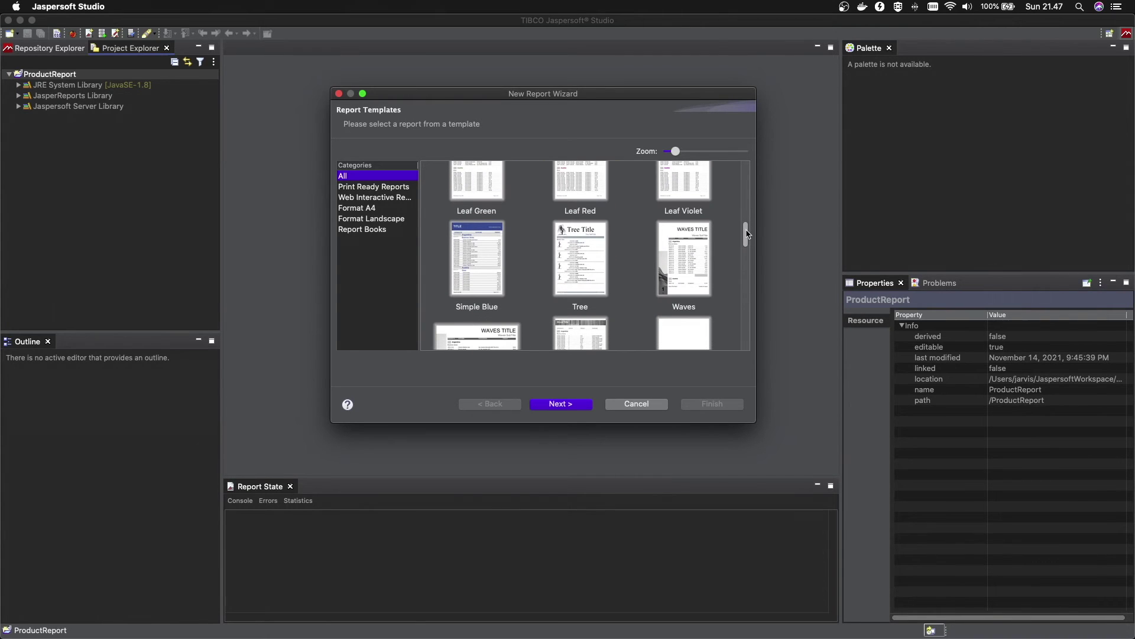
left_click(480, 256)
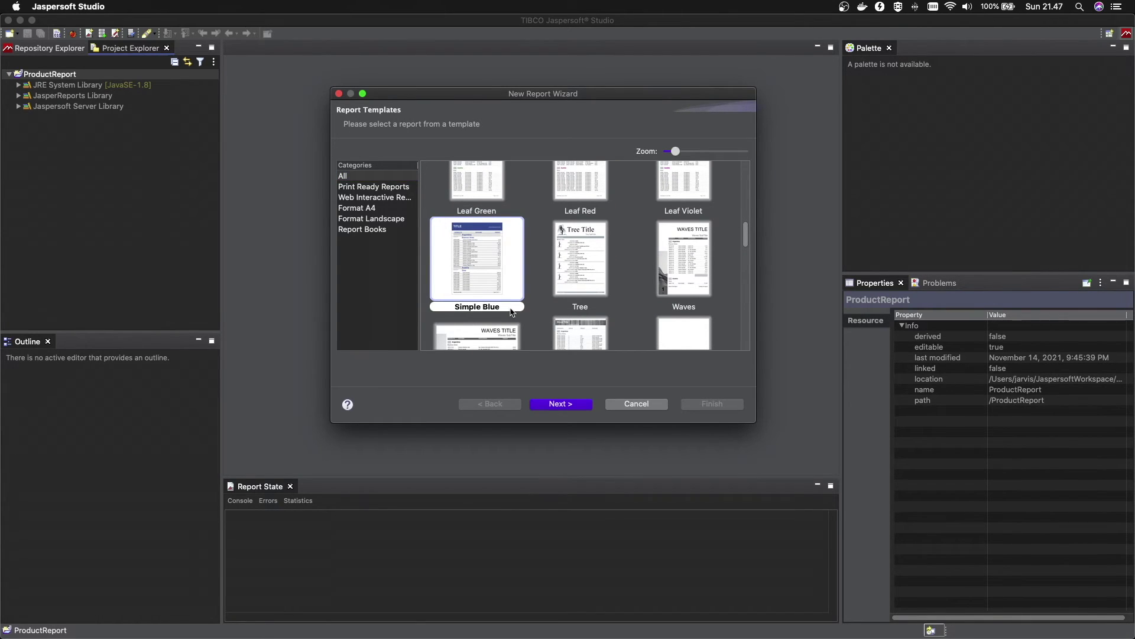
left_click(556, 404)
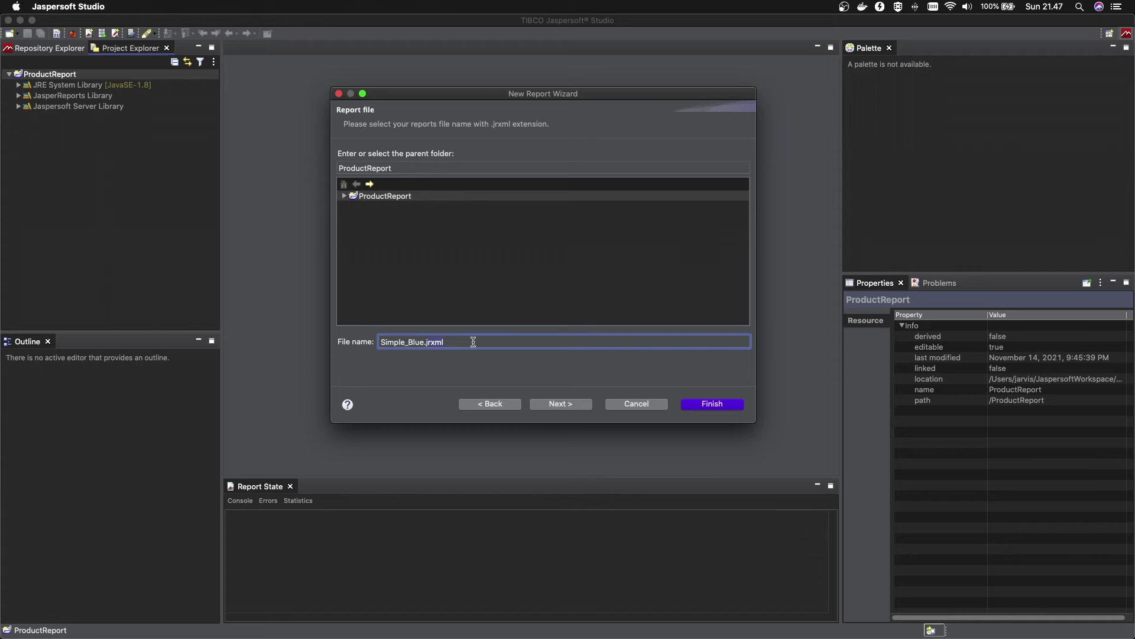
Rename the report file from Simple_Blue to Product_List.jrxml and continue to Data Source
left_click_drag(473, 342, 358, 341)
type("Product_List")
left_click(547, 405)
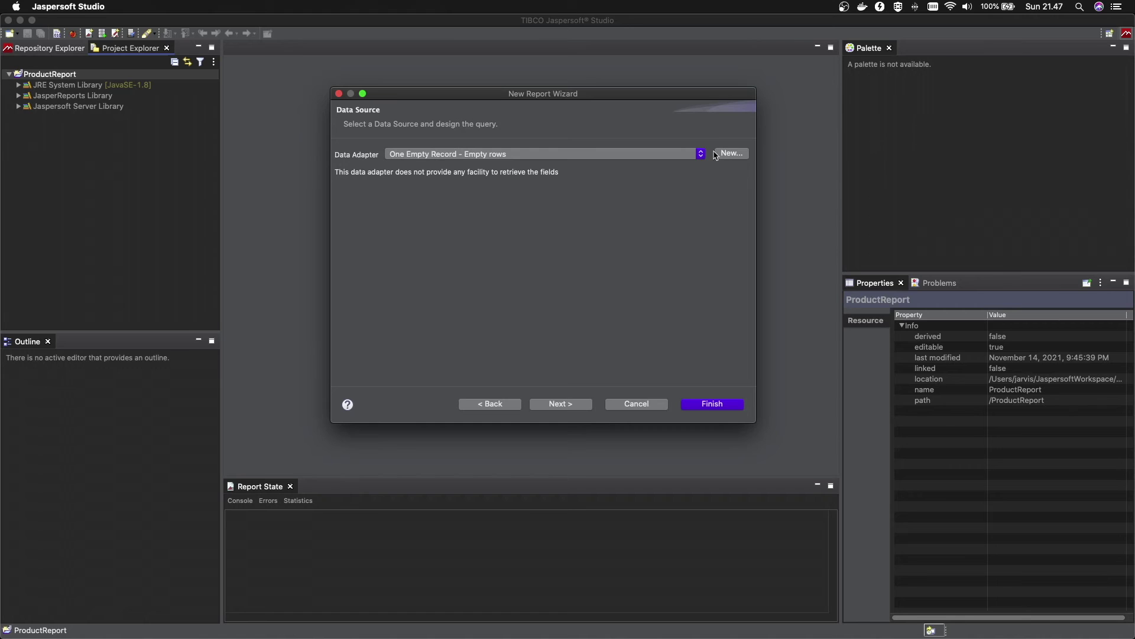
Keep Product Adapter and browse the products database down to the tbl_product table
left_click(701, 154)
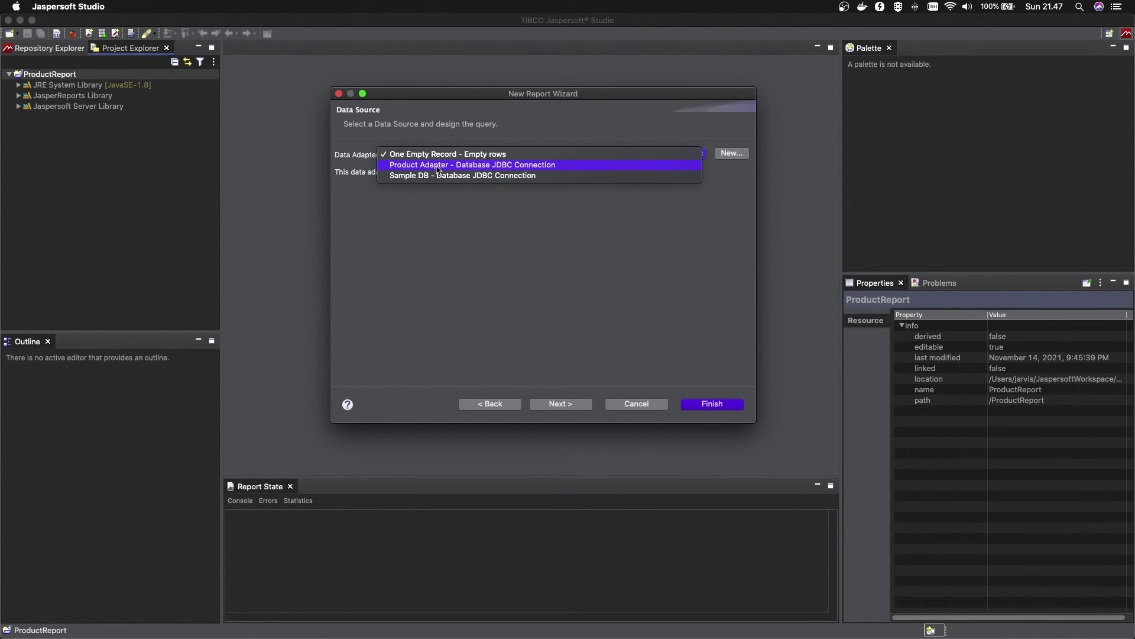
key("Escape")
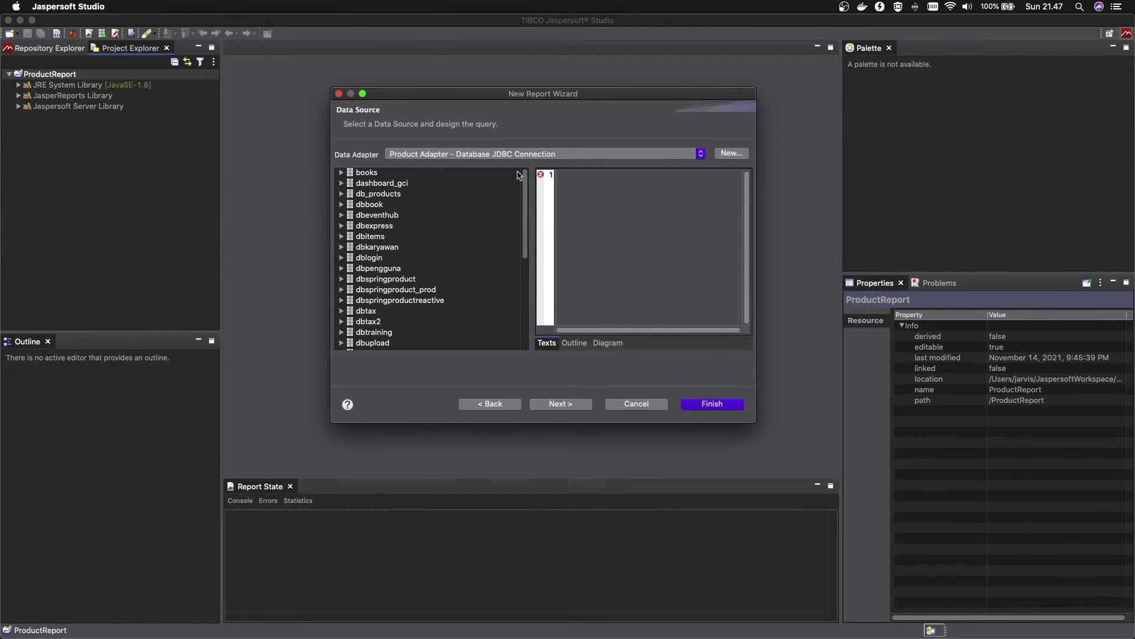
left_click_drag(525, 180, 526, 308)
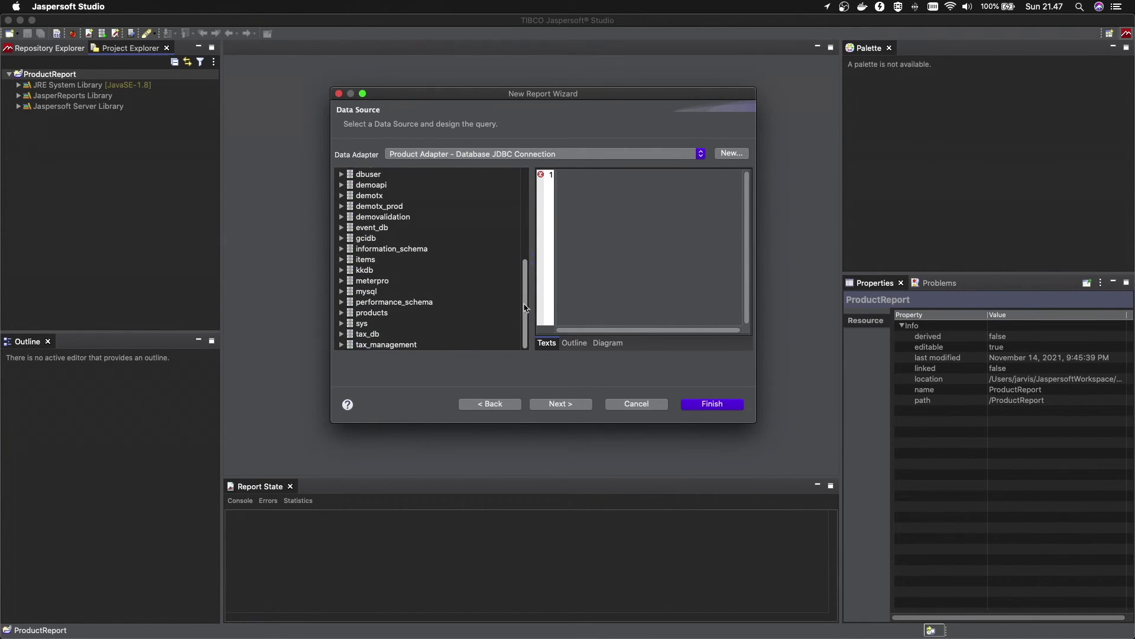
left_click(374, 313)
double_click(373, 313)
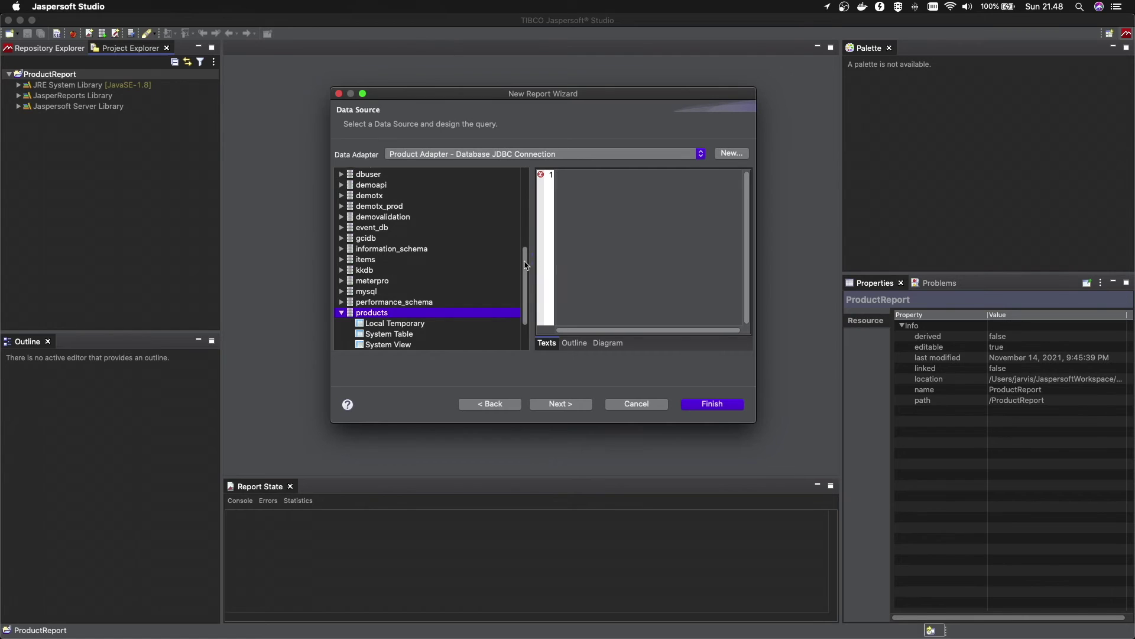
left_click_drag(526, 269, 525, 294)
left_click(351, 301)
left_click(401, 313)
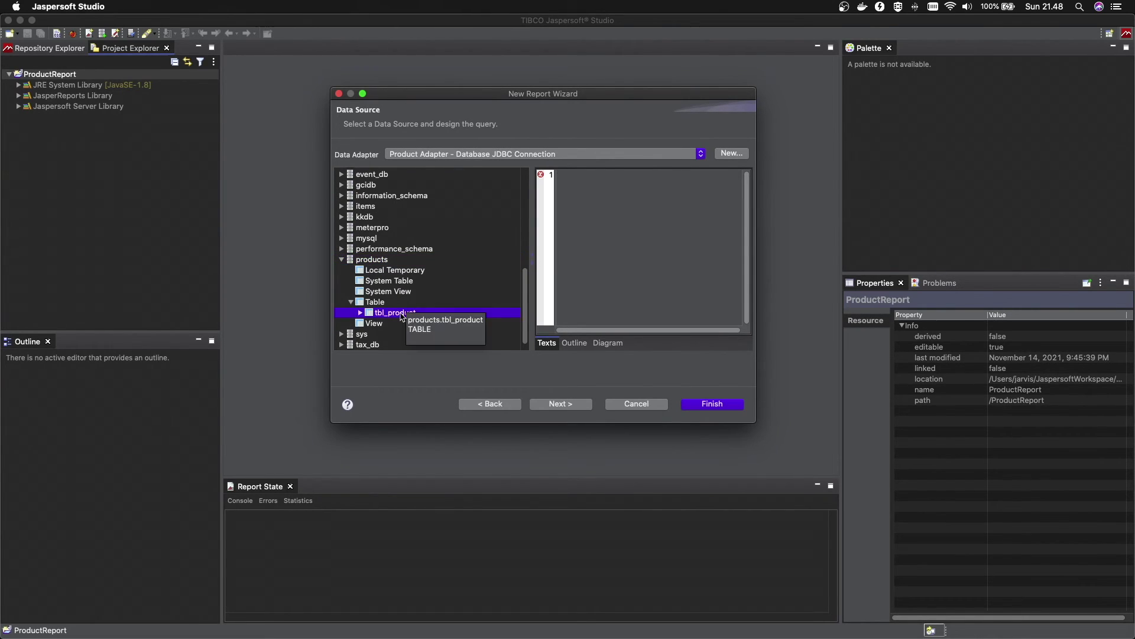
Type 'Select * from tbl_product' as the query, then delete it again
left_click(579, 207)
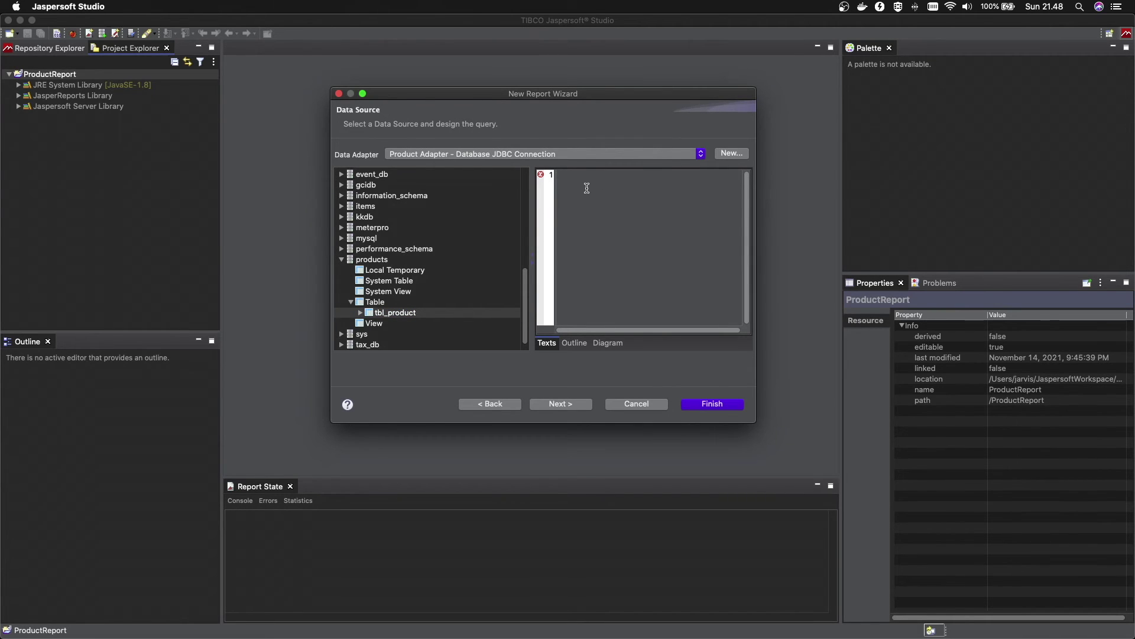
type("Select ")
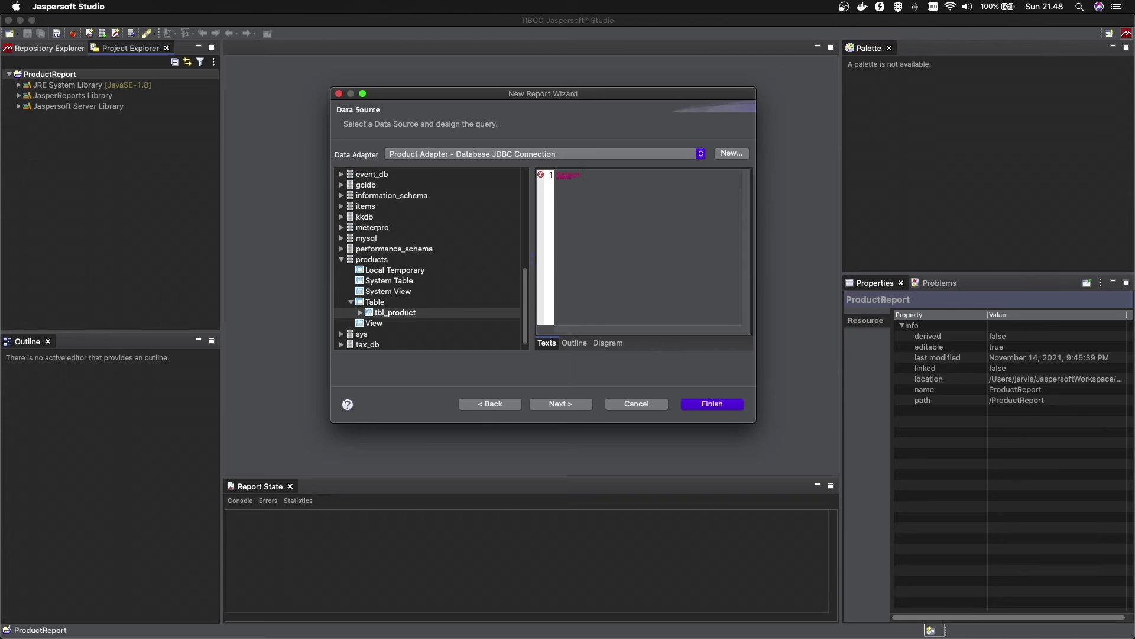
type("* from tbl_product")
triple_click(637, 178)
key("BackSpace")
Add tbl_product to the query Diagram and tick its id, name and price columns
left_click(608, 343)
left_click_drag(531, 218, 489, 216)
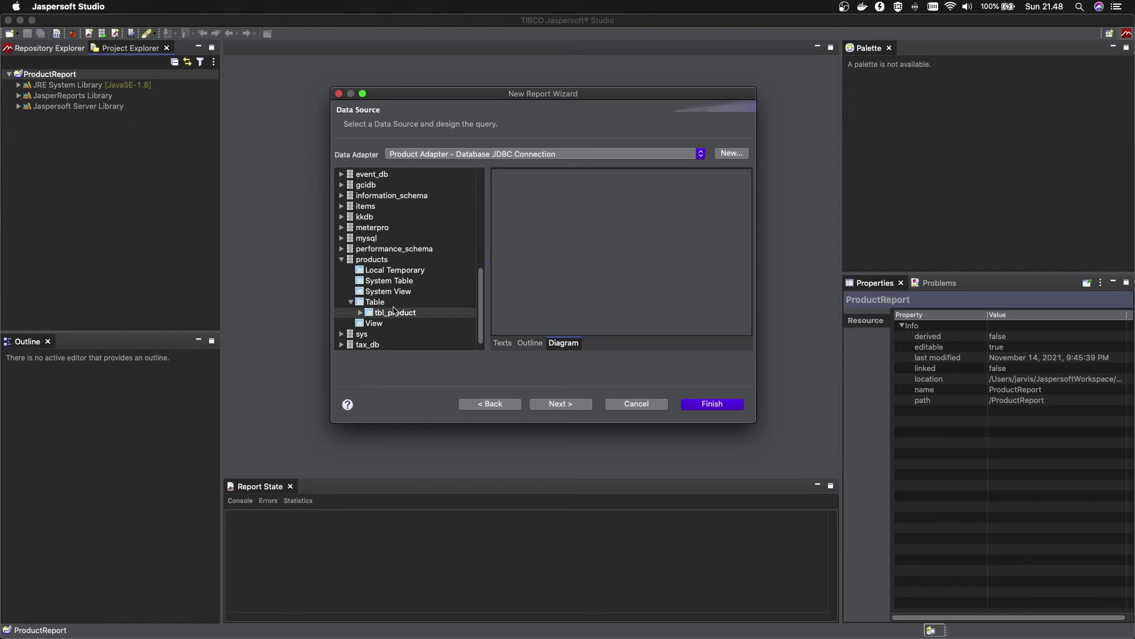
left_click_drag(393, 314, 602, 209)
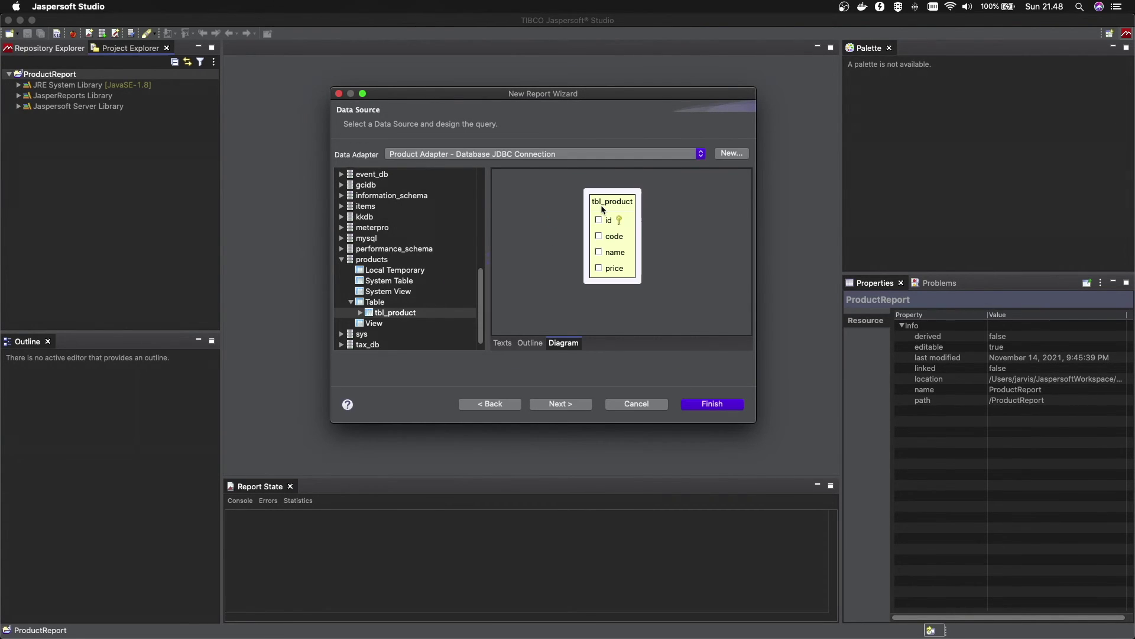
left_click(599, 220)
left_click(599, 252)
left_click(598, 268)
Review the generated SQL text, then continue to the Fields step
left_click(502, 343)
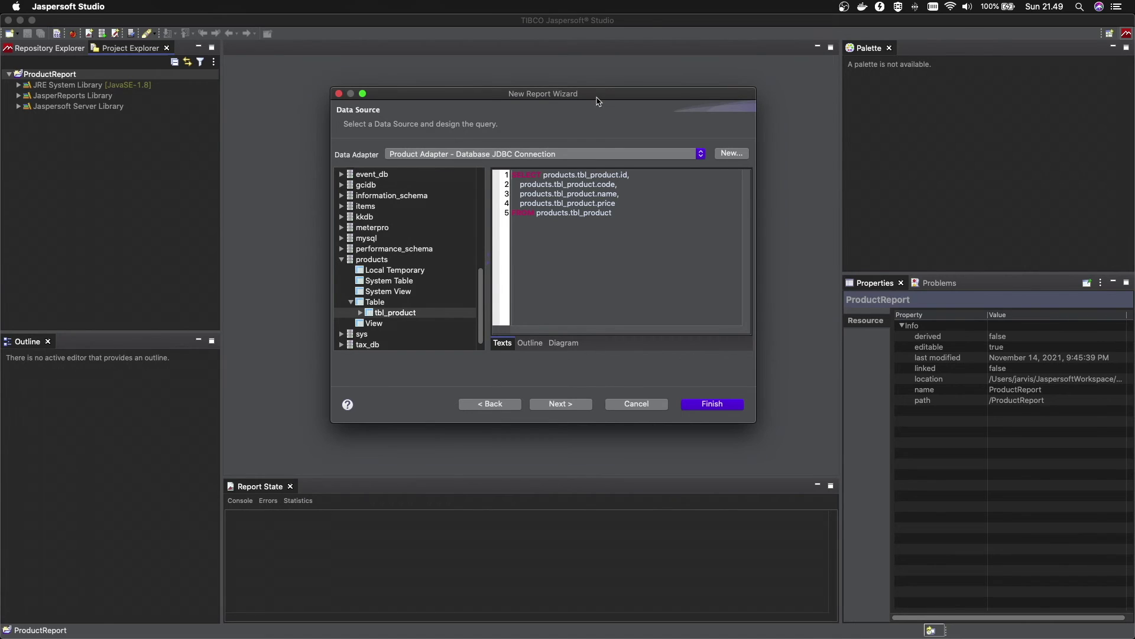
left_click_drag(598, 99, 597, 94)
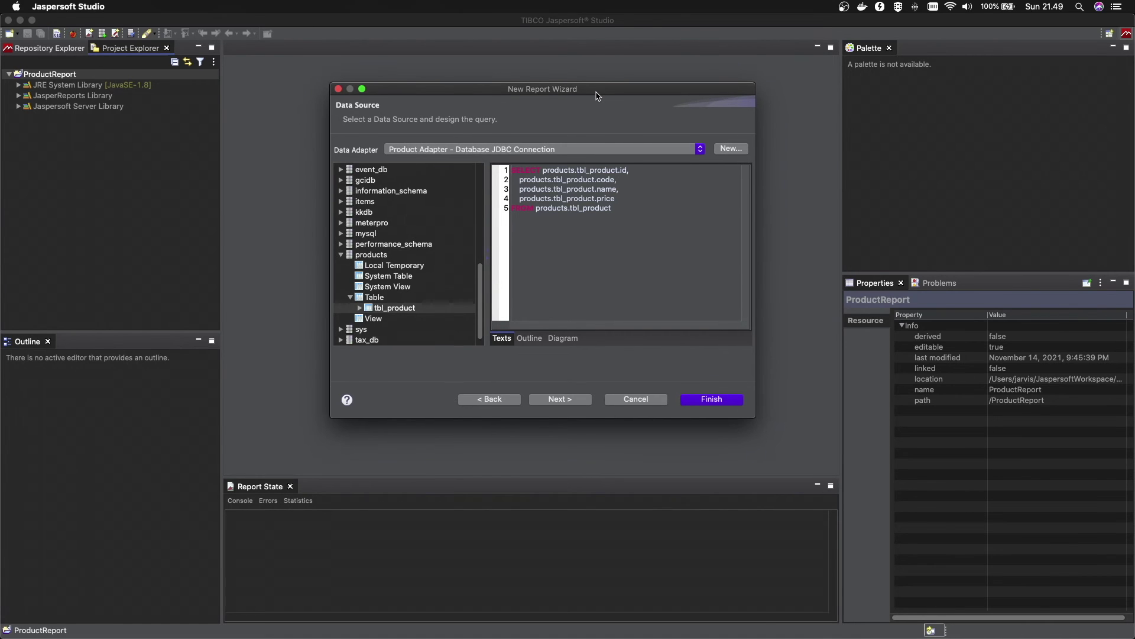
left_click(573, 338)
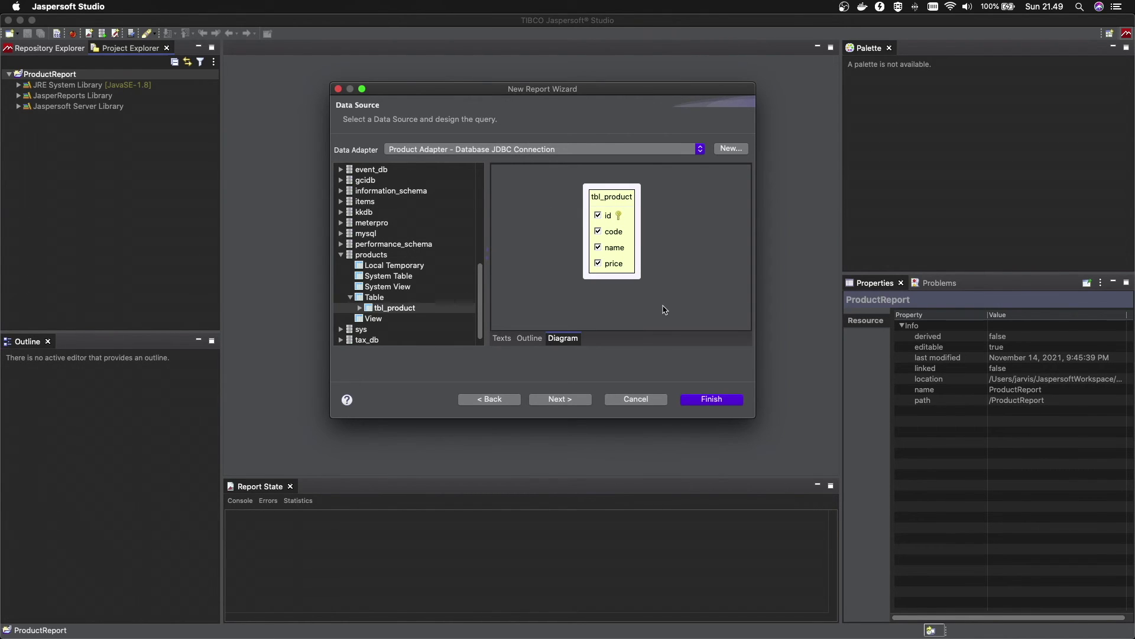
left_click(567, 400)
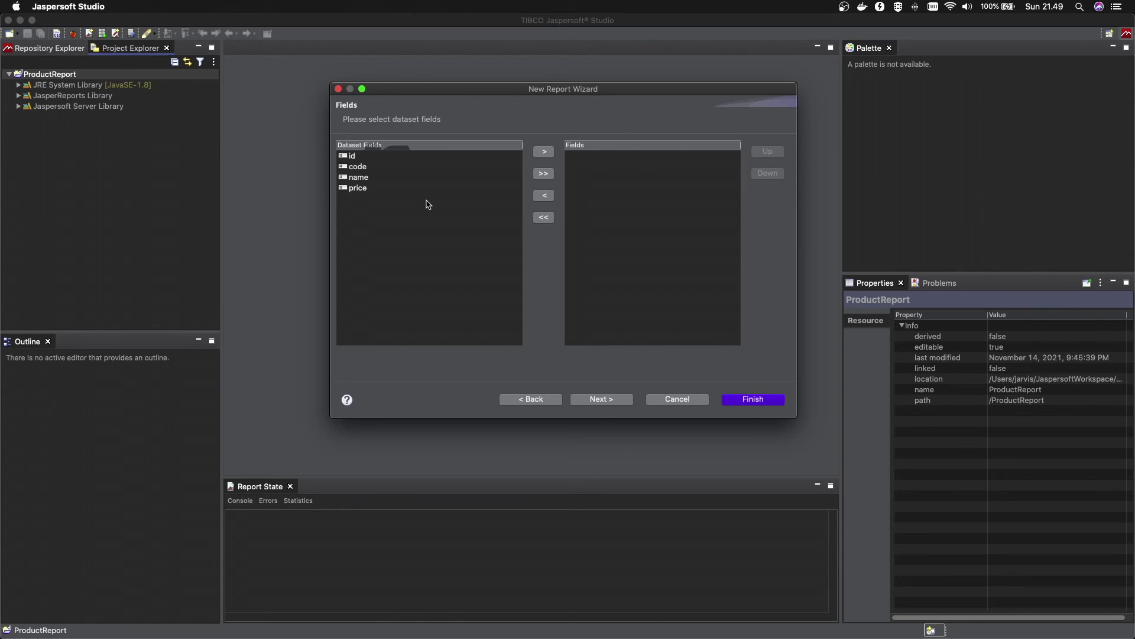
Move id, code, name and price into the report fields and skip the Group By step
left_click(543, 174)
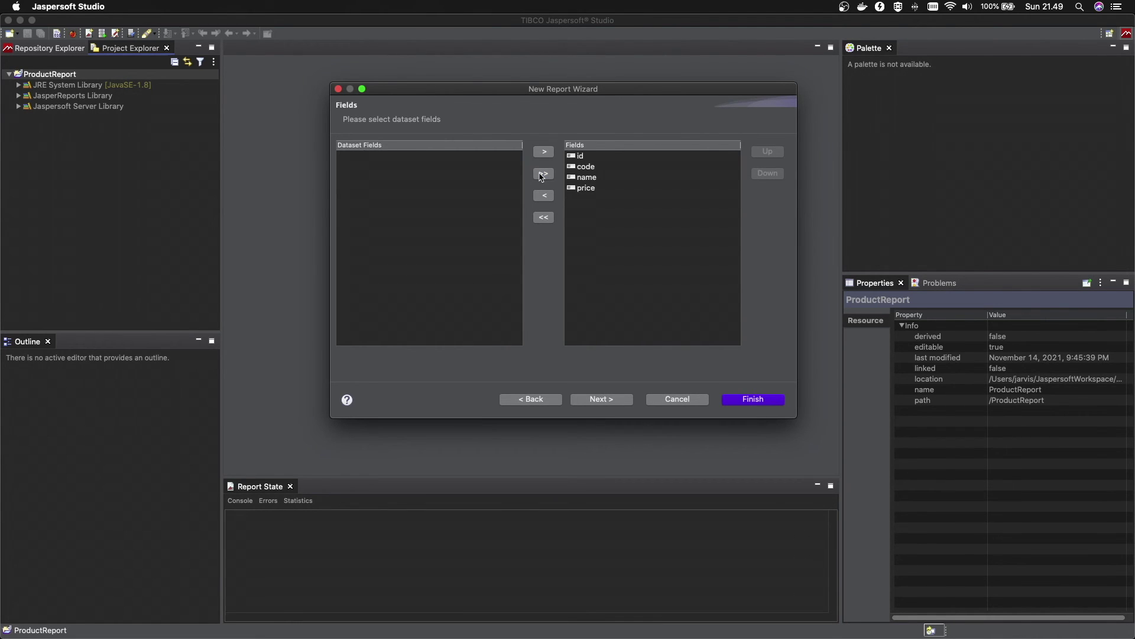
left_click(612, 398)
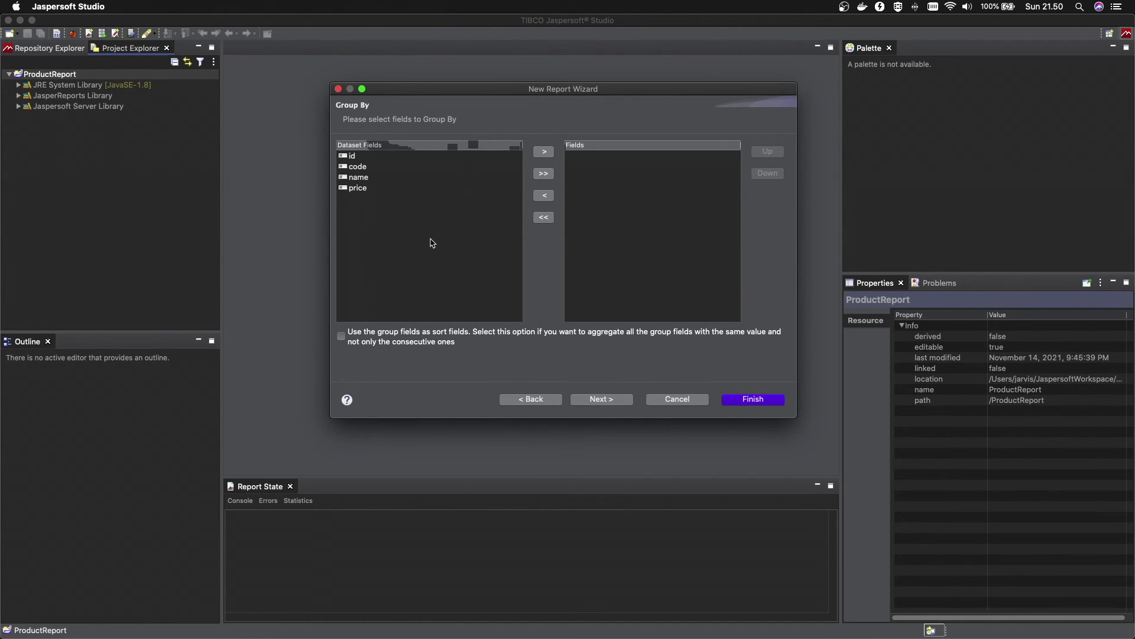
left_click(602, 399)
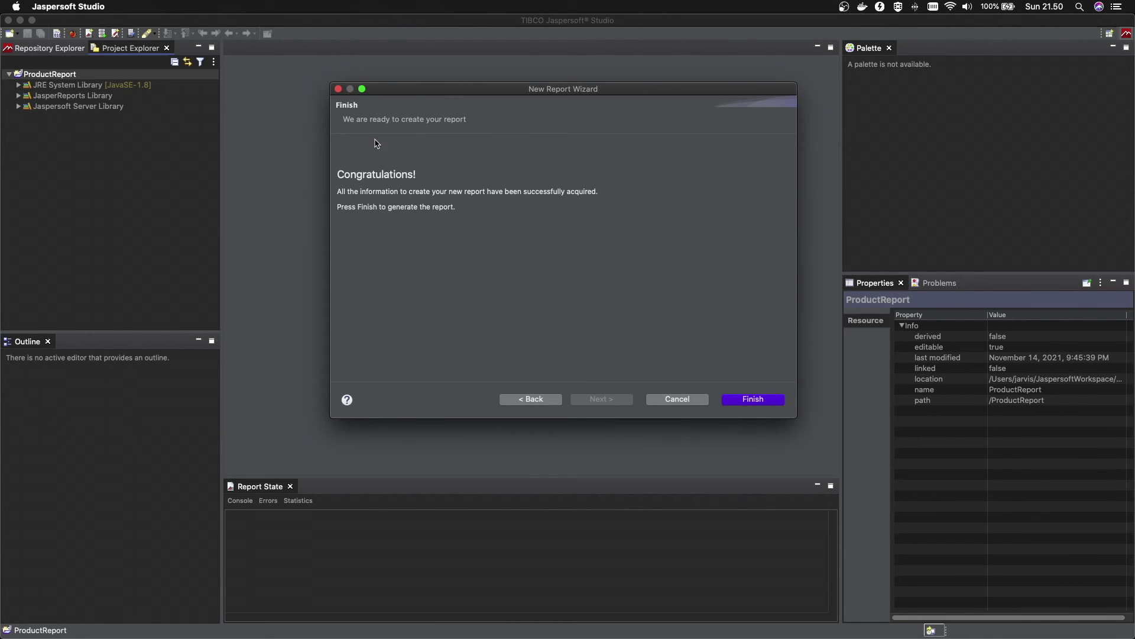
Finish the wizard to generate Product_List.jrxml in the designer
left_click_drag(452, 96, 442, 86)
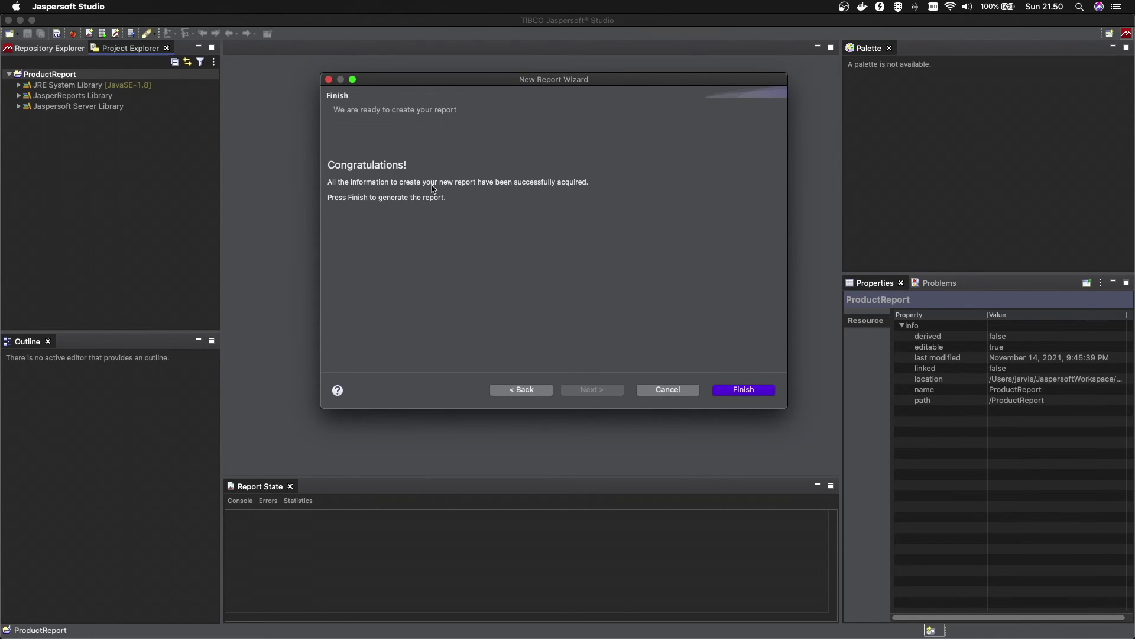
left_click(752, 392)
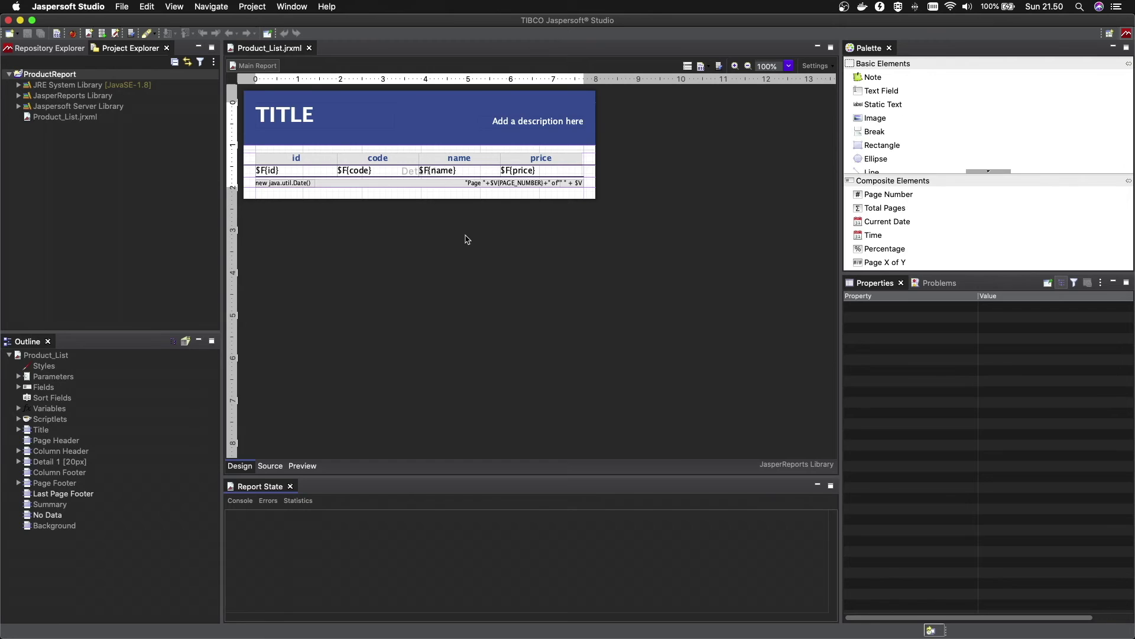
Change the title text to PRODUCT LIST and widen the title box to fit it
left_click(295, 117)
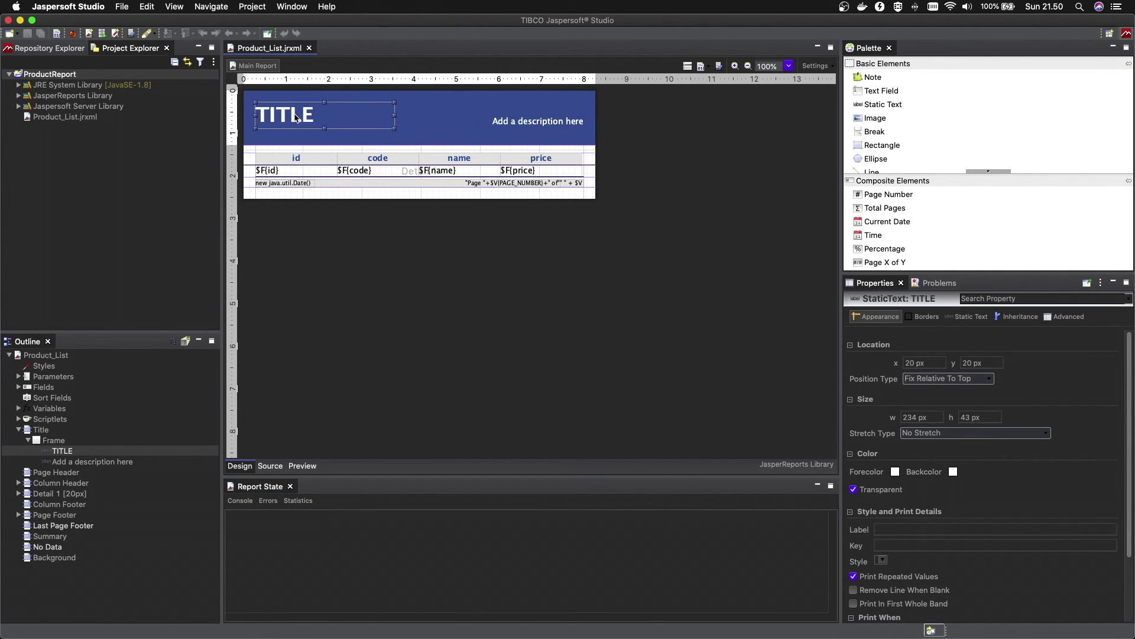
double_click(295, 115)
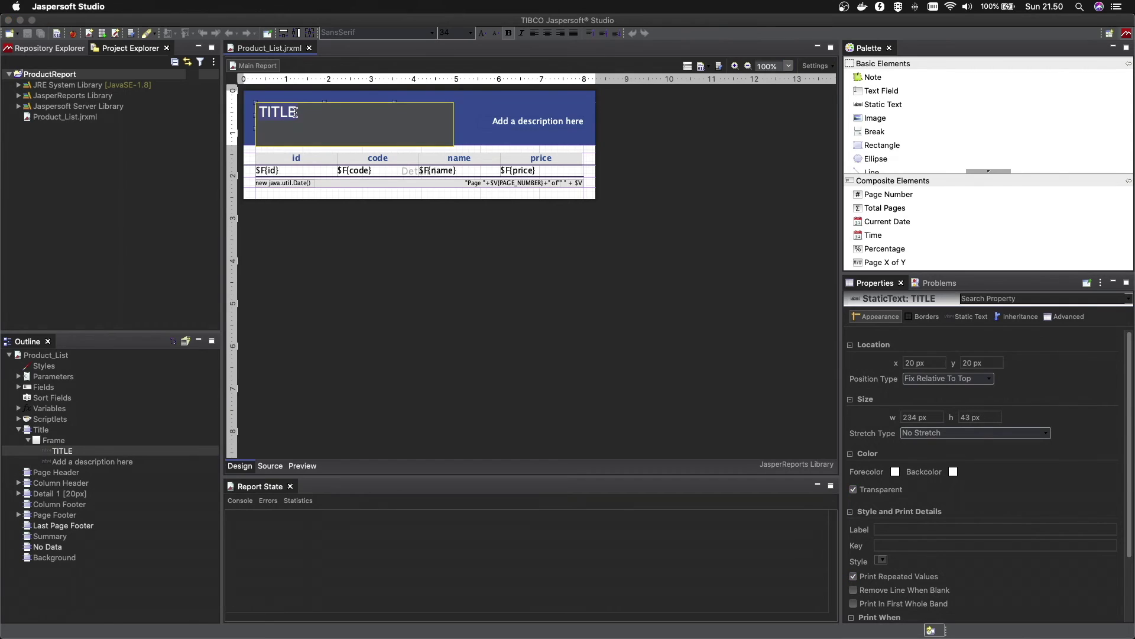
type("Produc")
key("BackSpace")
key("BackSpace")
key("BackSpace")
key("BackSpace")
key("BackSpace")
type("RODUCT LIST")
left_click(400, 293)
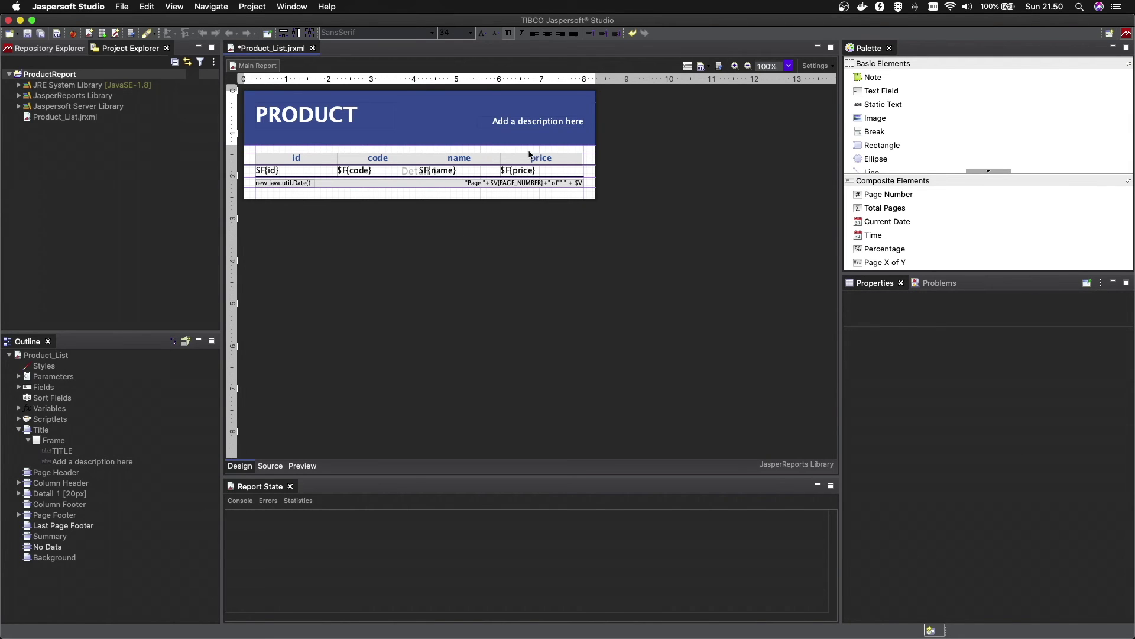
left_click(357, 120)
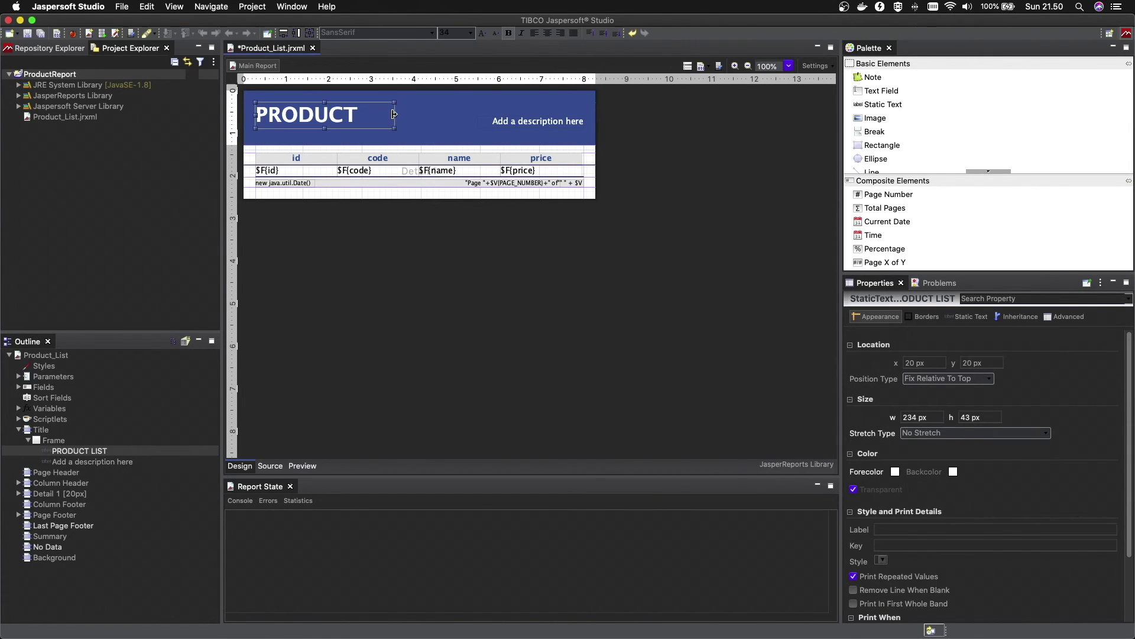
left_click_drag(395, 115, 439, 114)
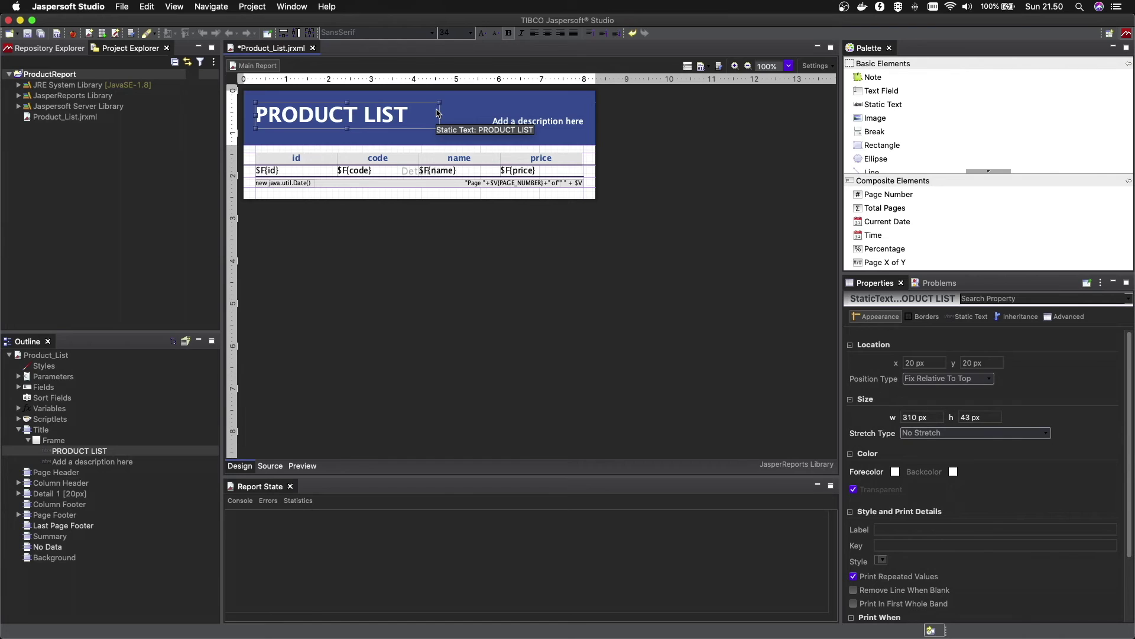
left_click(482, 269)
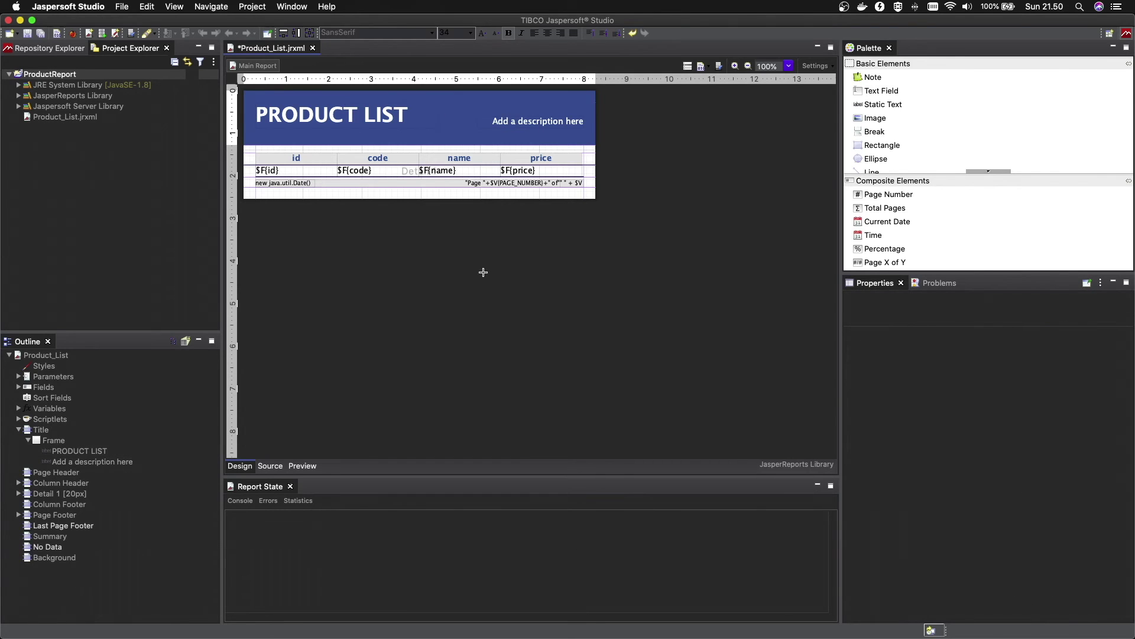
Replace the description text with 'All product informations'
left_click(537, 125)
double_click(537, 125)
key("super+a")
type("ALL")
key("BackSpace")
type("LL")
key("BackSpace")
key("BackSpace")
type("ll prodcu")
type("t")
key("BackSpace")
key("BackSpace")
key("BackSpace")
type("uct infor")
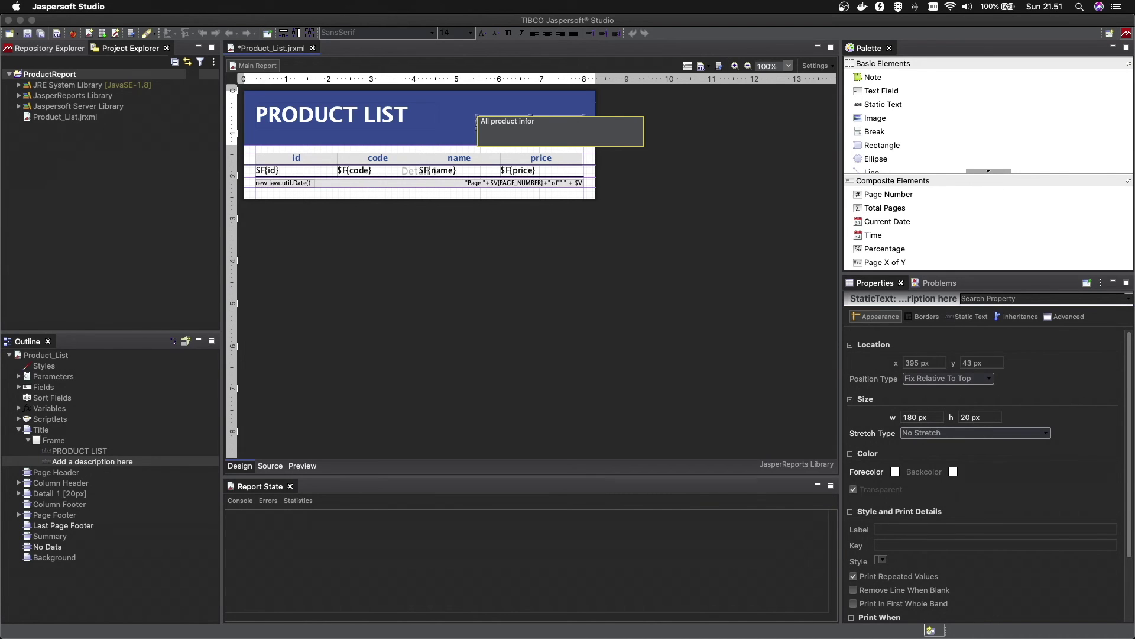
type("mations")
left_click(588, 270)
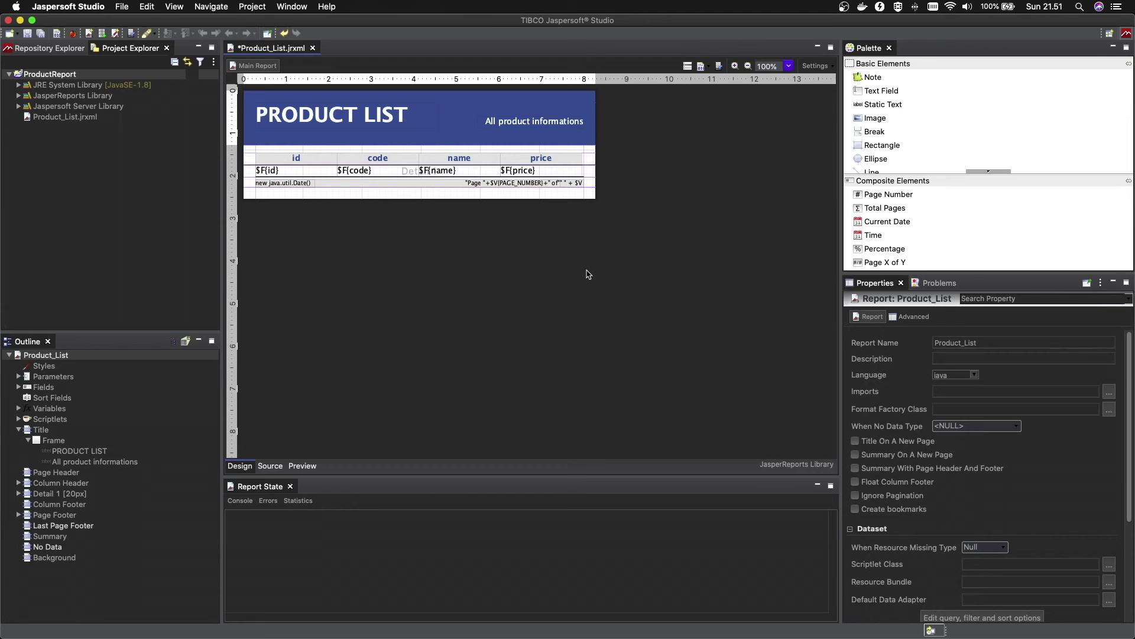
Rename the id and code column headers to ID and CODE
double_click(297, 158)
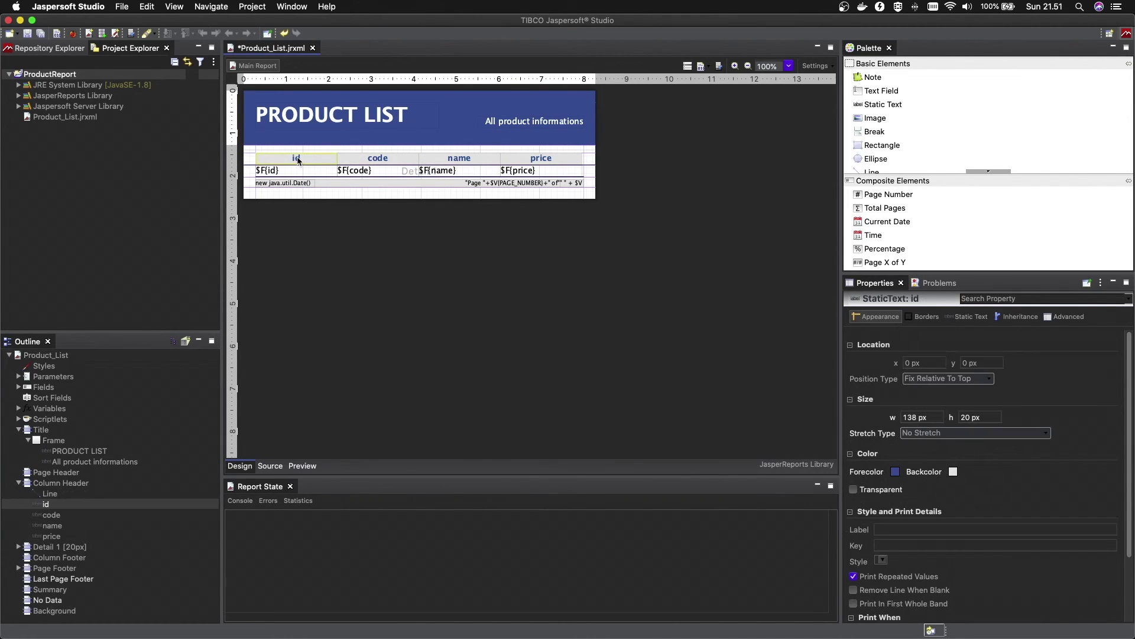
type("ID")
left_click(344, 296)
left_click(381, 158)
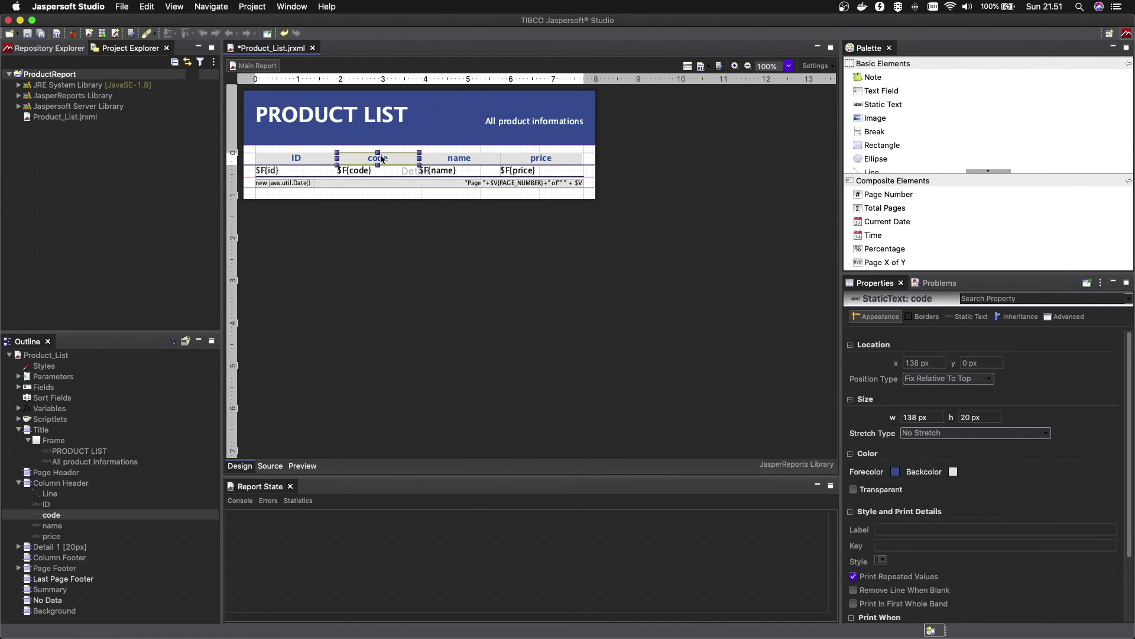
double_click(381, 158)
type("CODE")
left_click(455, 315)
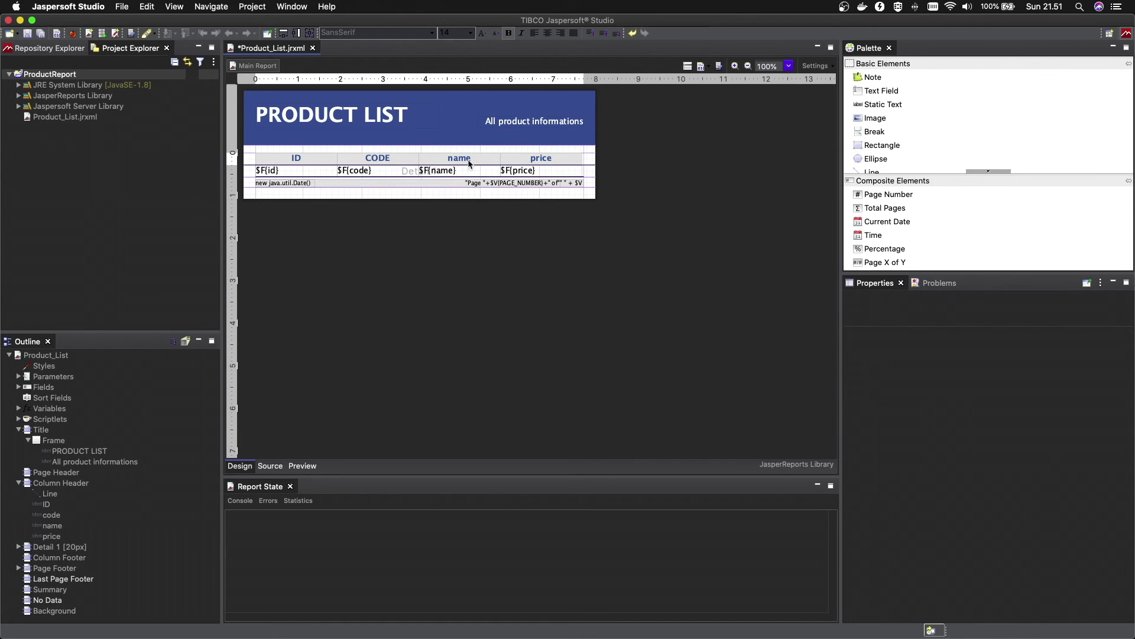
Rename the name and price headers to NAME and PRICE, then preview the report
double_click(468, 158)
type("NAME")
left_click(534, 212)
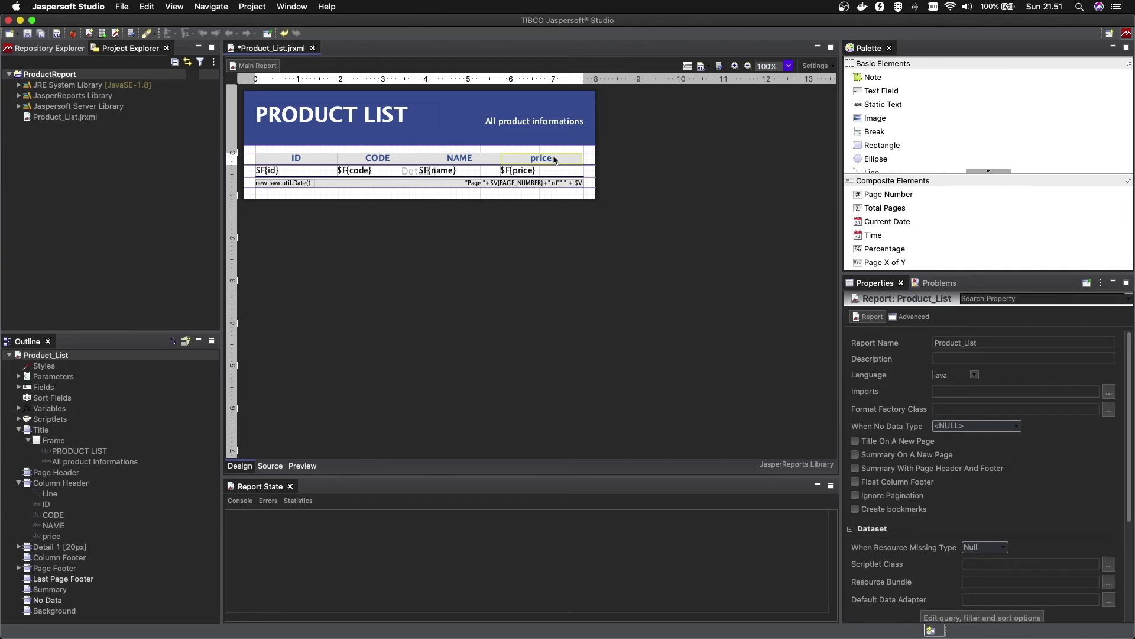
double_click(555, 158)
type("PRICE")
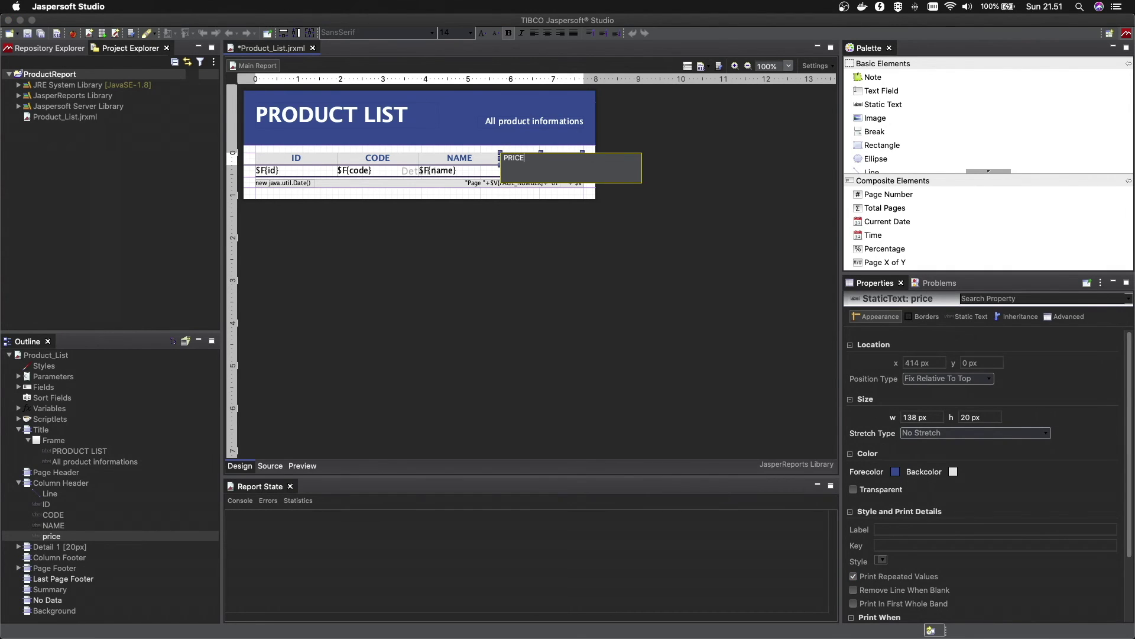
left_click(570, 372)
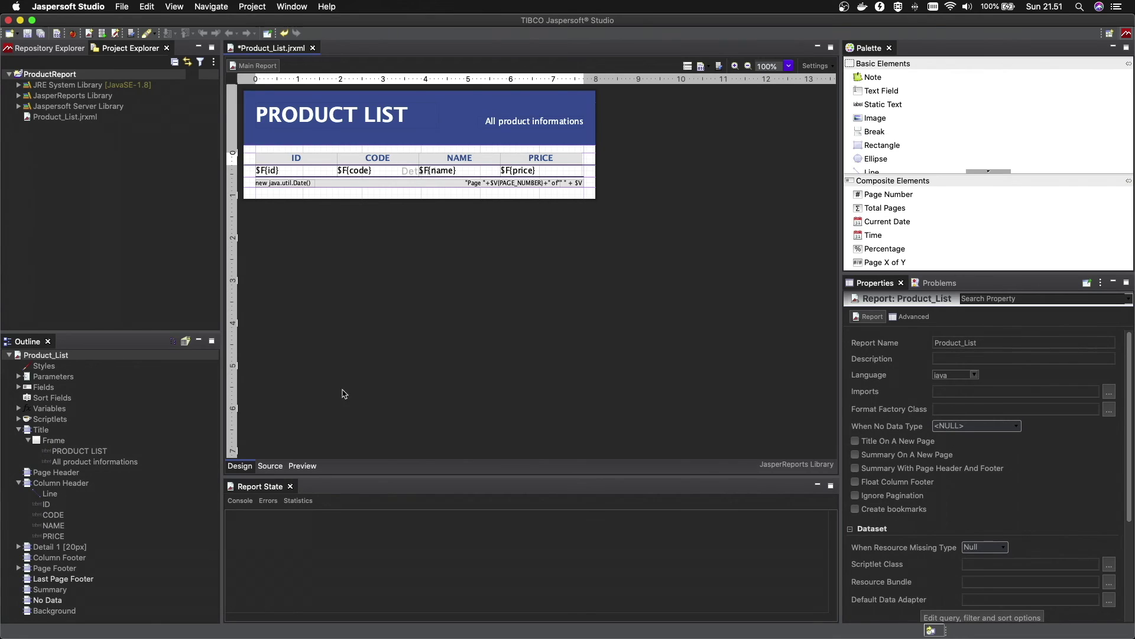
left_click(308, 468)
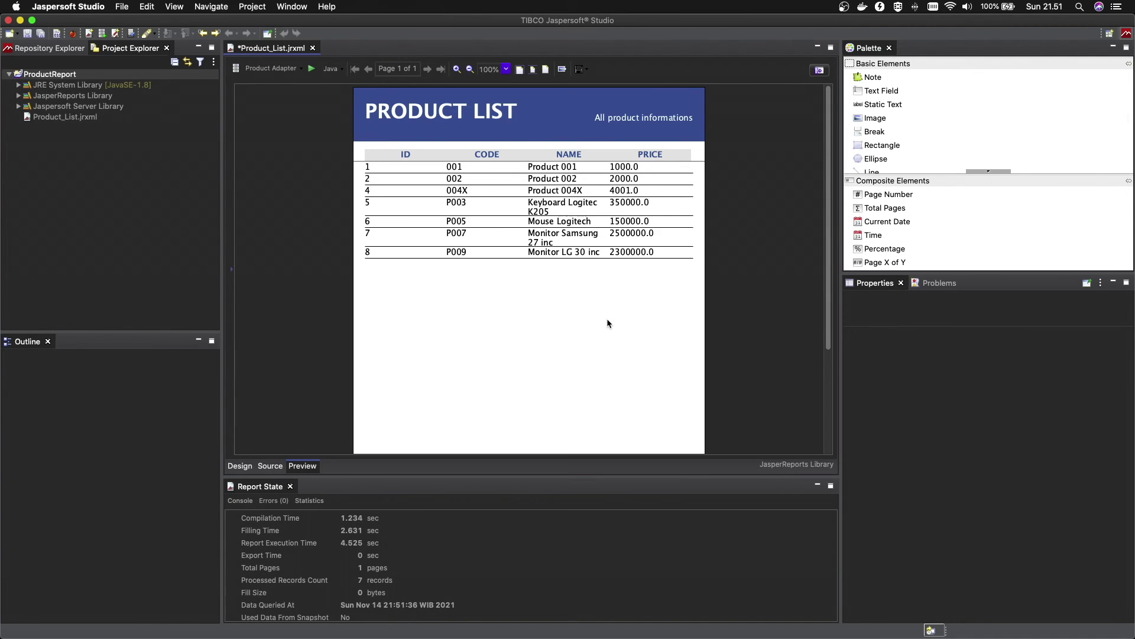
Look through the preview's Export formats list, then close it
left_click(587, 71)
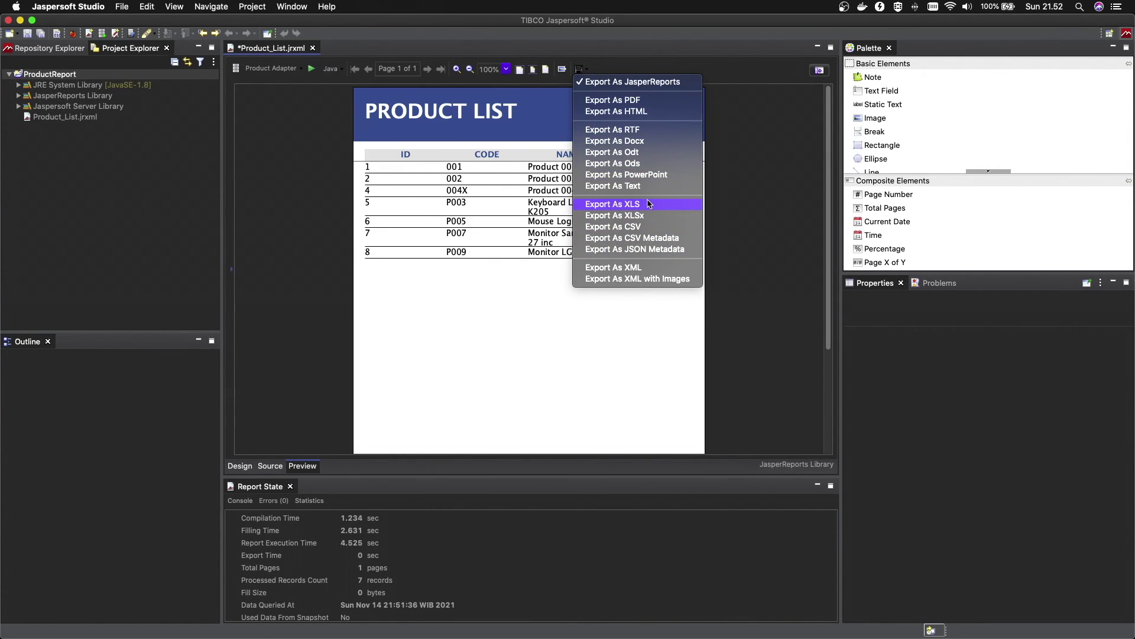
left_click(728, 157)
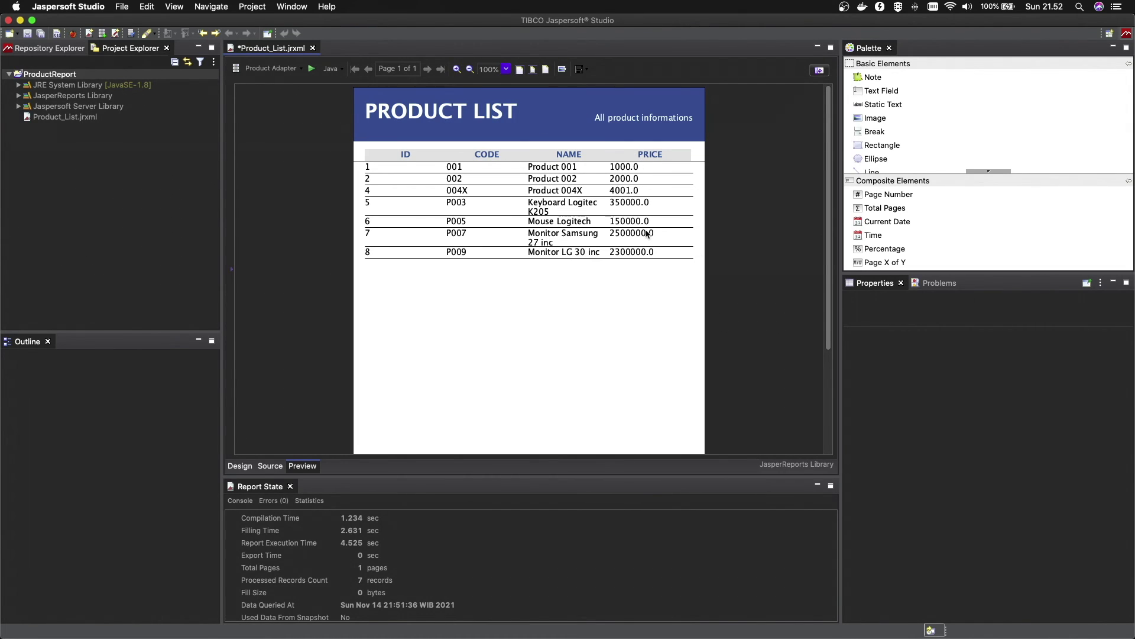
Right-align the $F{price} text field in the detail row and preview the report with product data
left_click(240, 466)
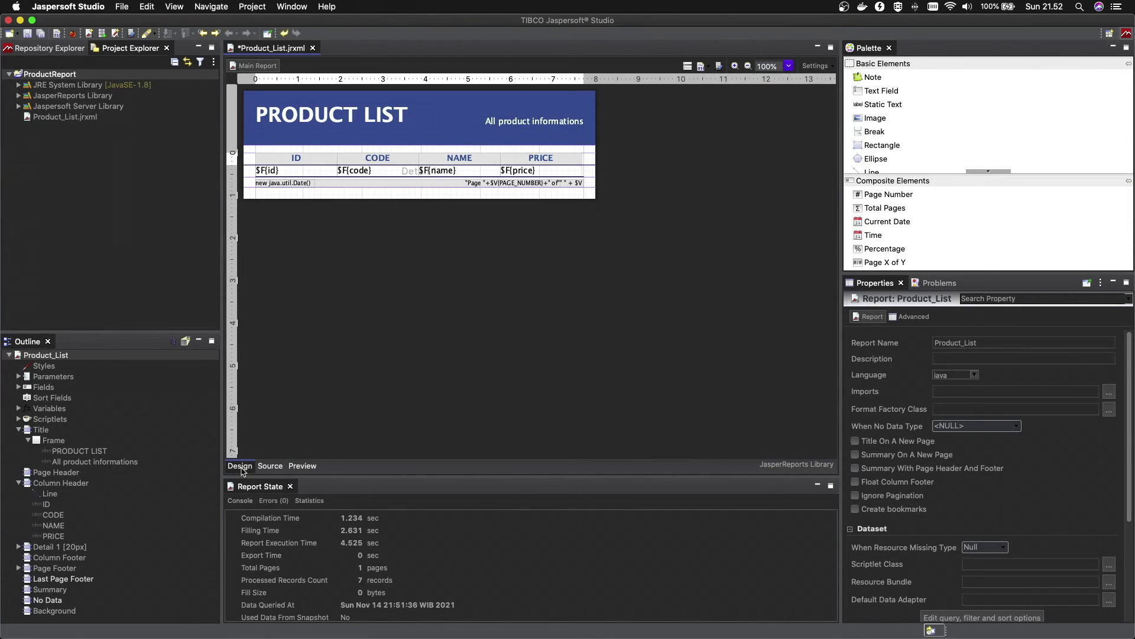
left_click(526, 172)
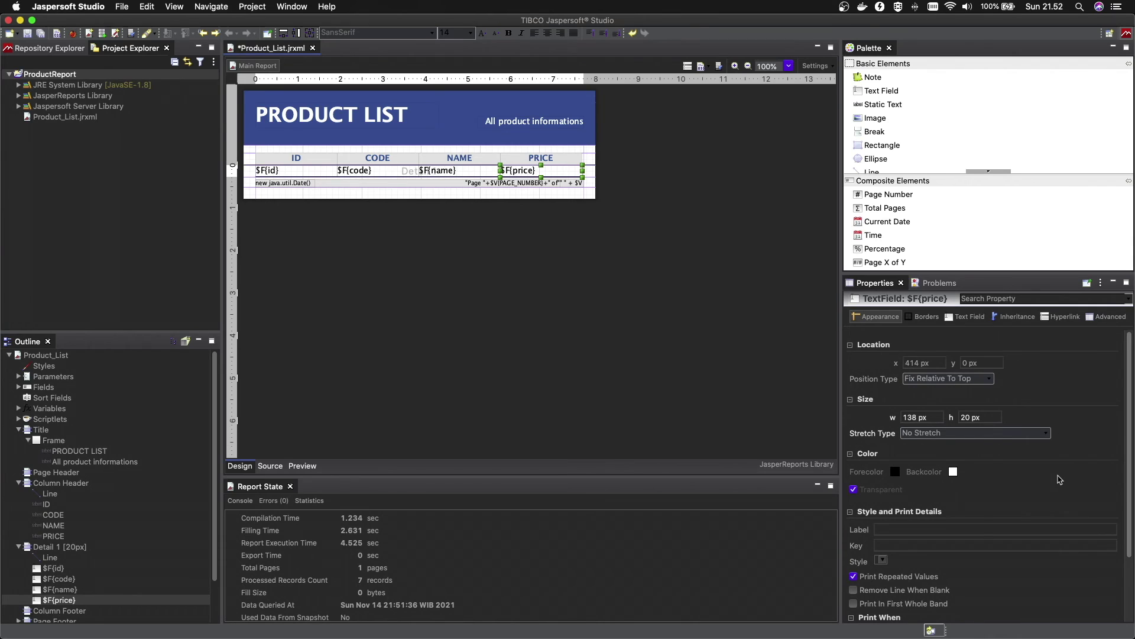
scroll(1060, 479, "down", 3)
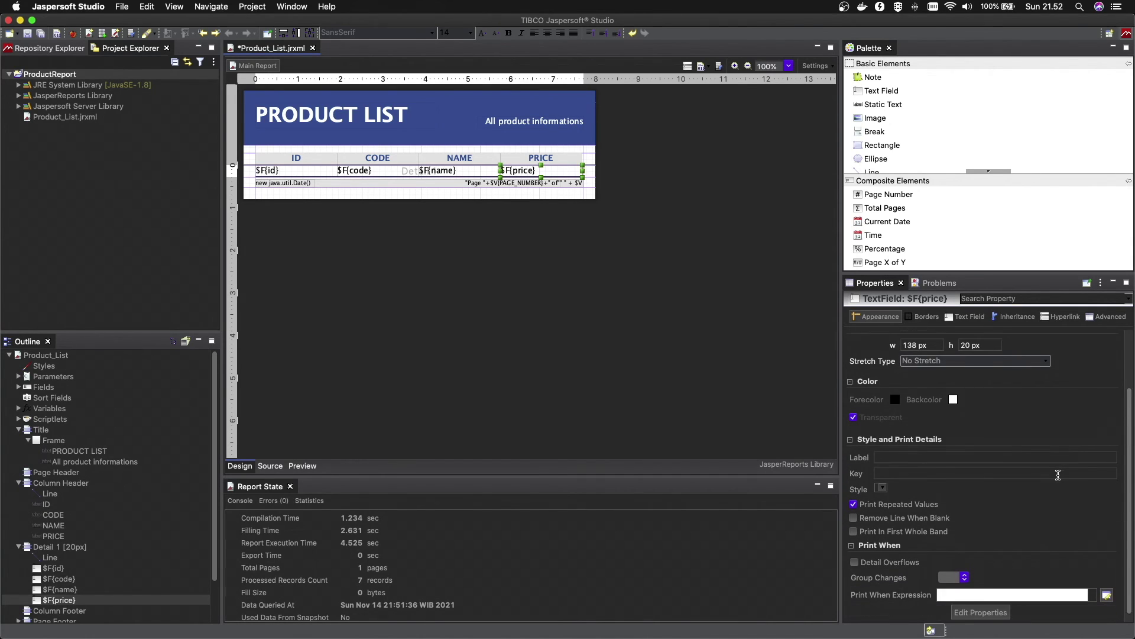
scroll(1058, 475, "up", 3)
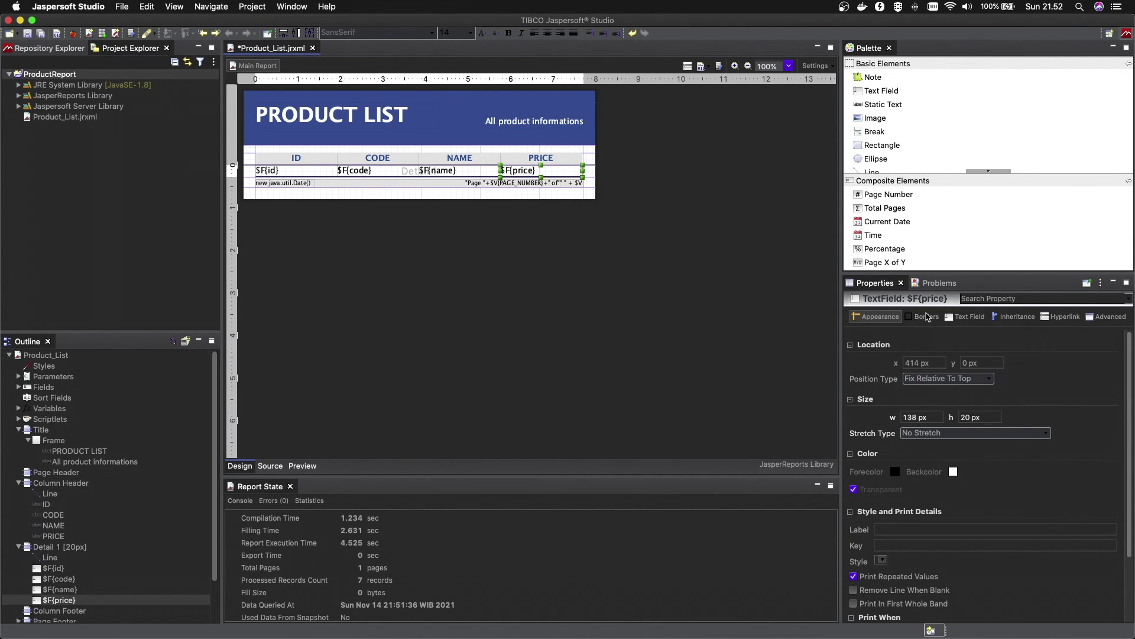
left_click(926, 319)
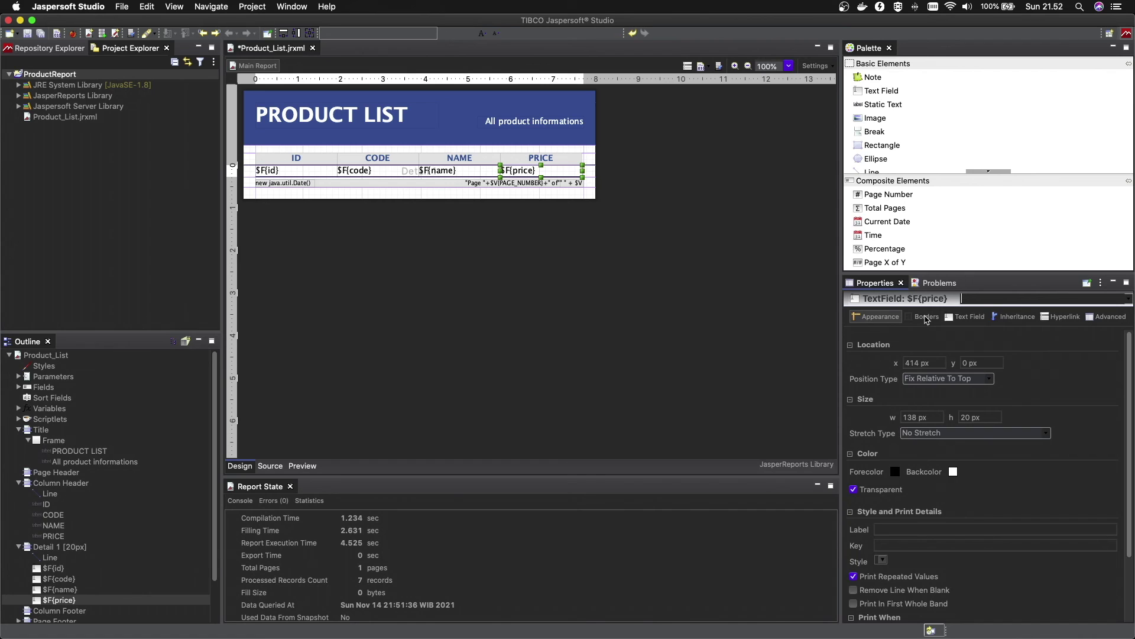
left_click(969, 318)
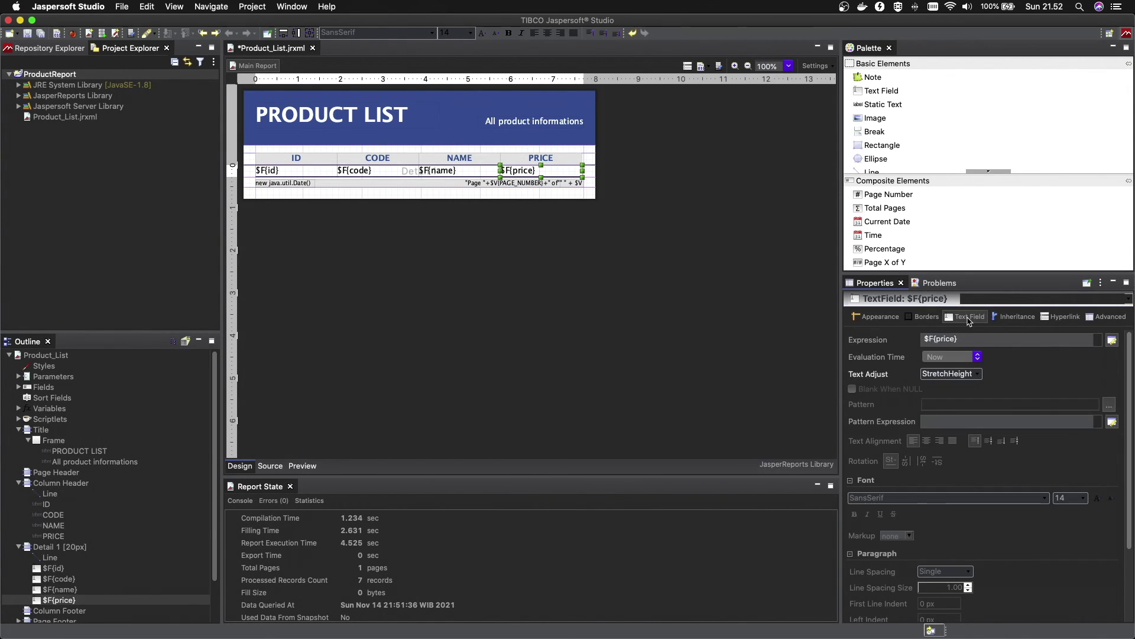
left_click(940, 441)
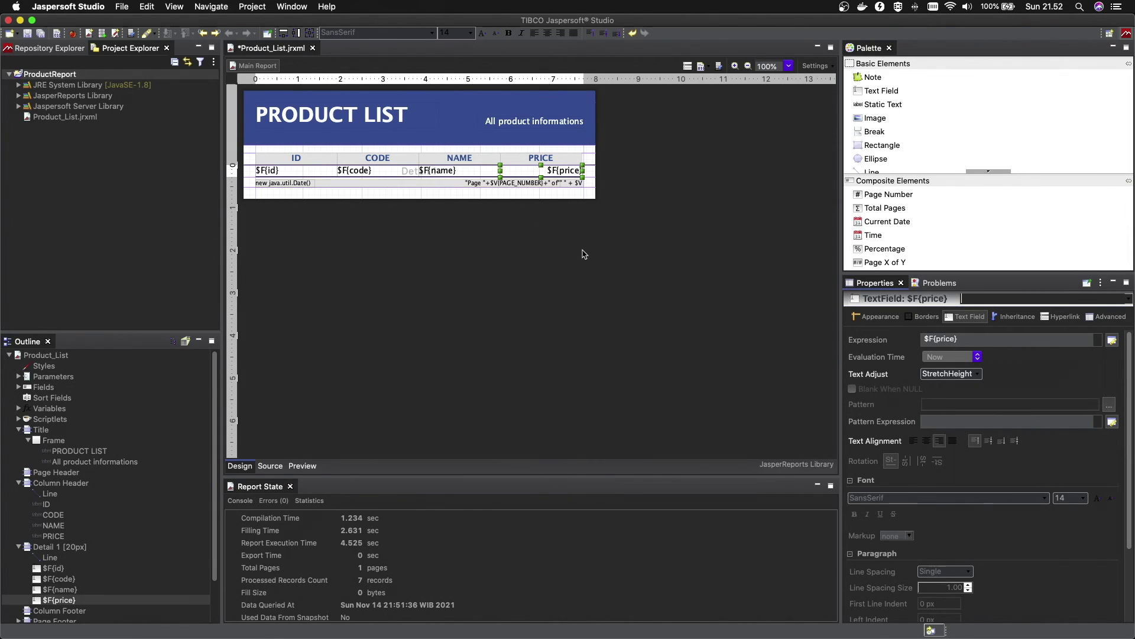
left_click(588, 278)
left_click(302, 466)
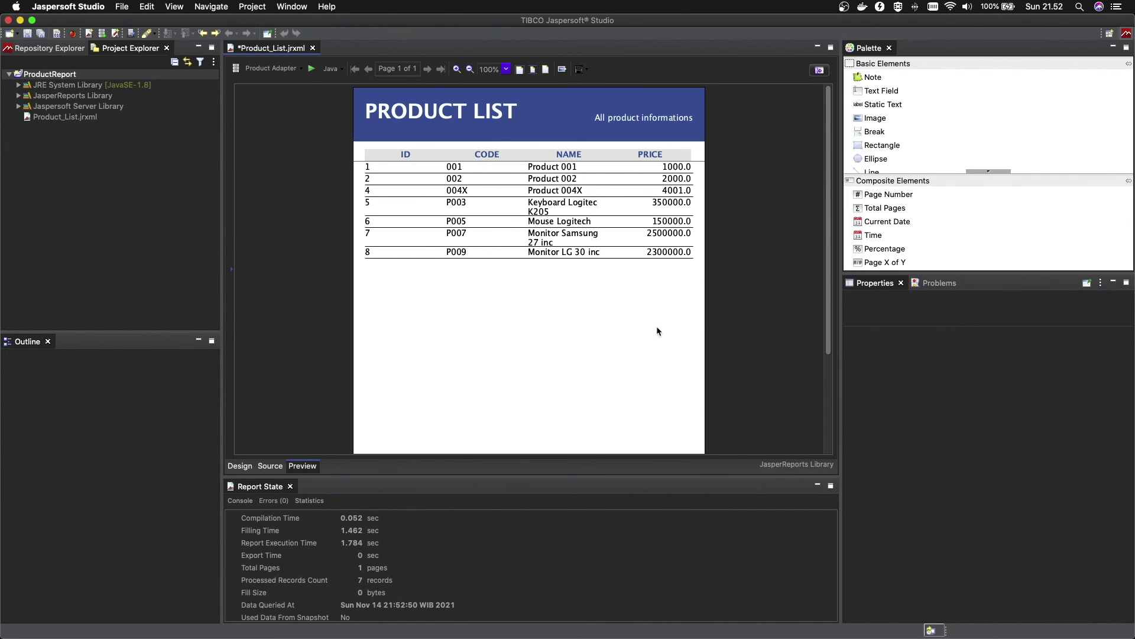
Reselect the $F{price} field, recheck the right-aligned prices in Preview, and return to Design
left_click(240, 466)
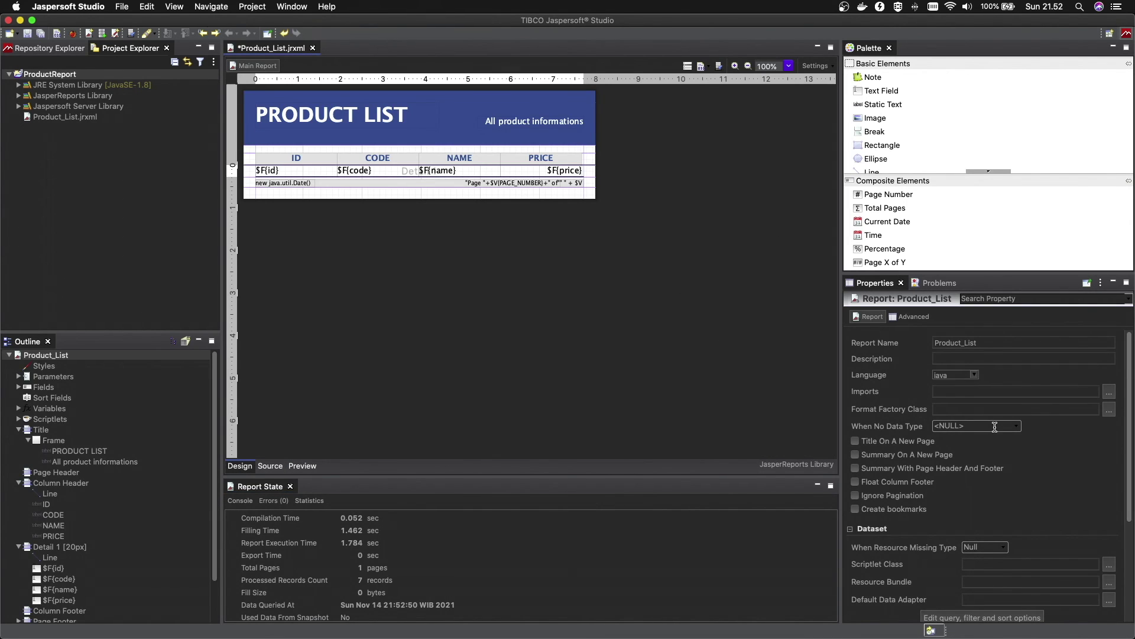
left_click(565, 176)
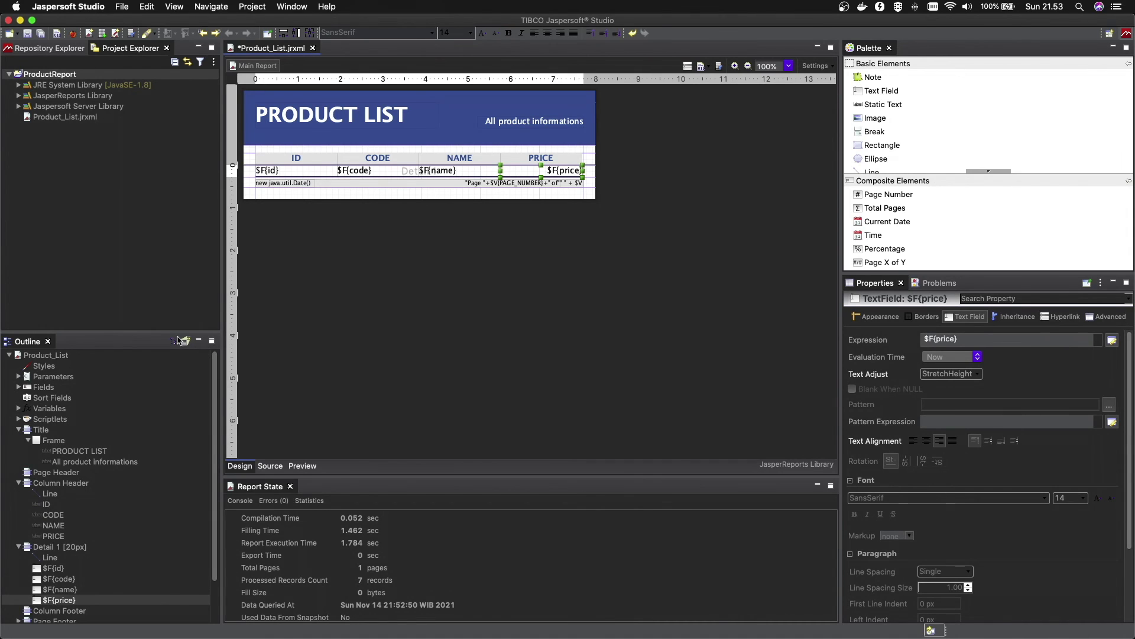
scroll(216, 414, "down", 4)
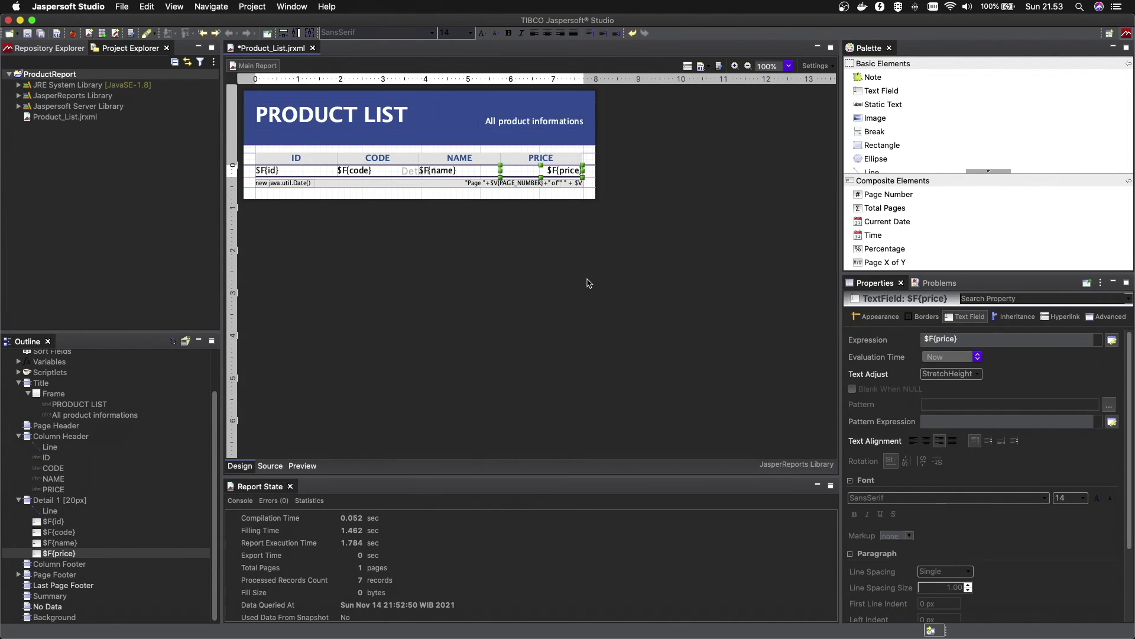
left_click(301, 466)
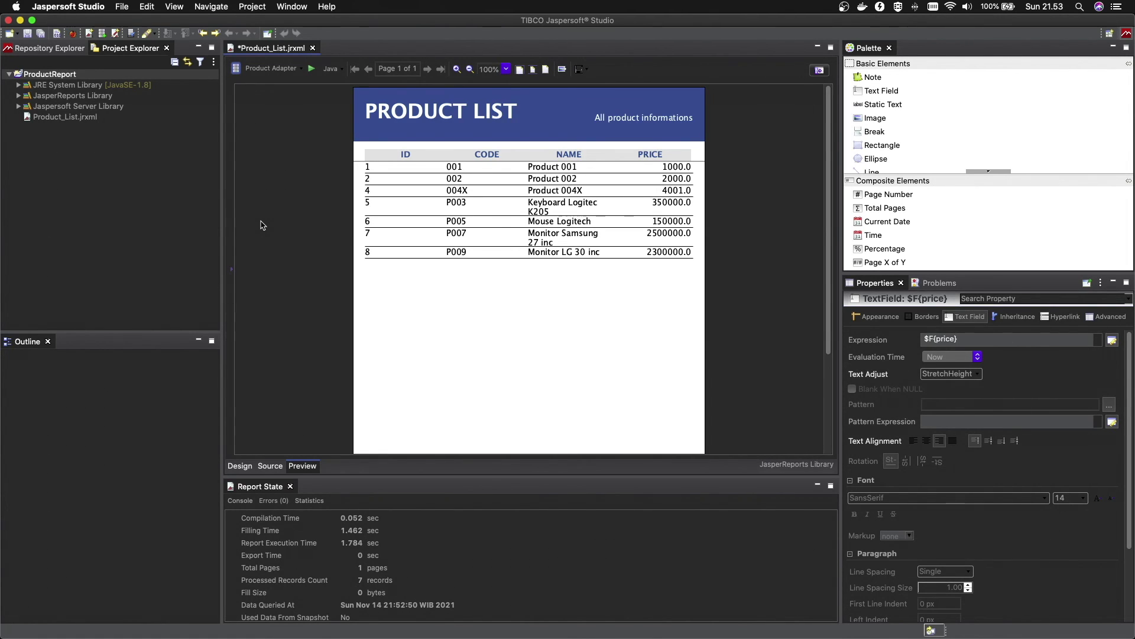
left_click(244, 467)
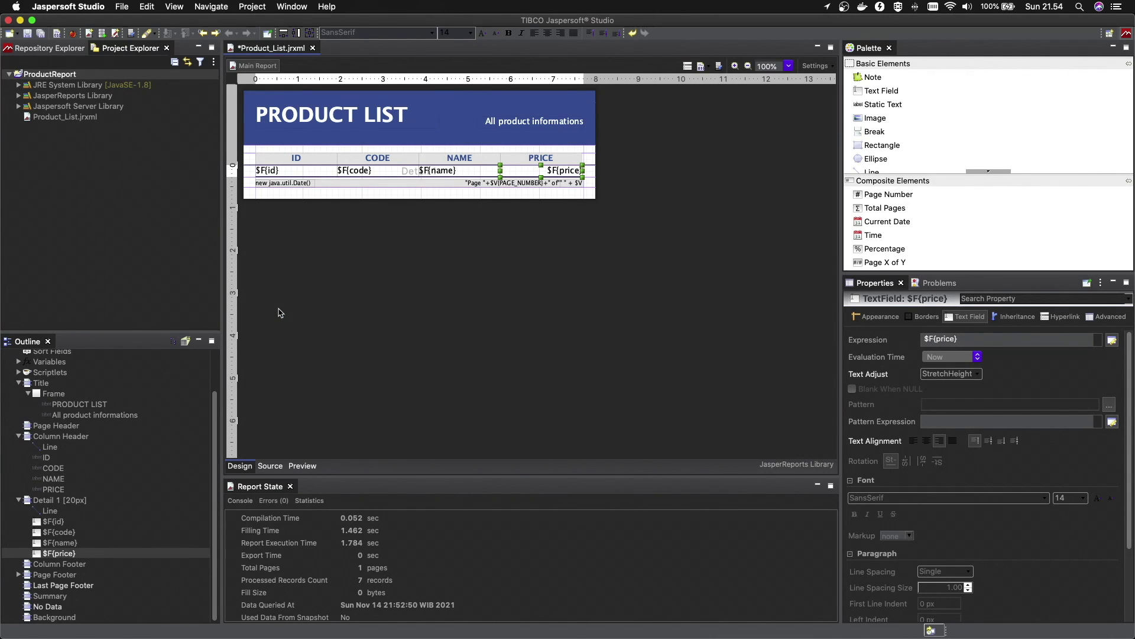
Save Product_List.jrxml and inspect a block of its XML source
key("super+s")
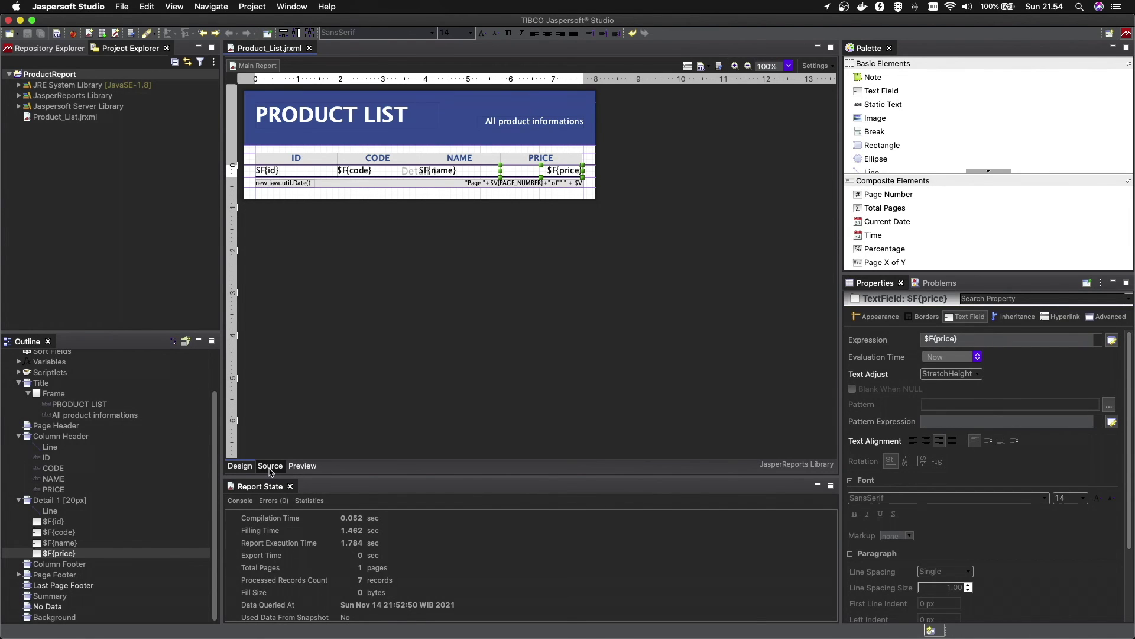
left_click(270, 471)
left_click_drag(311, 104, 520, 443)
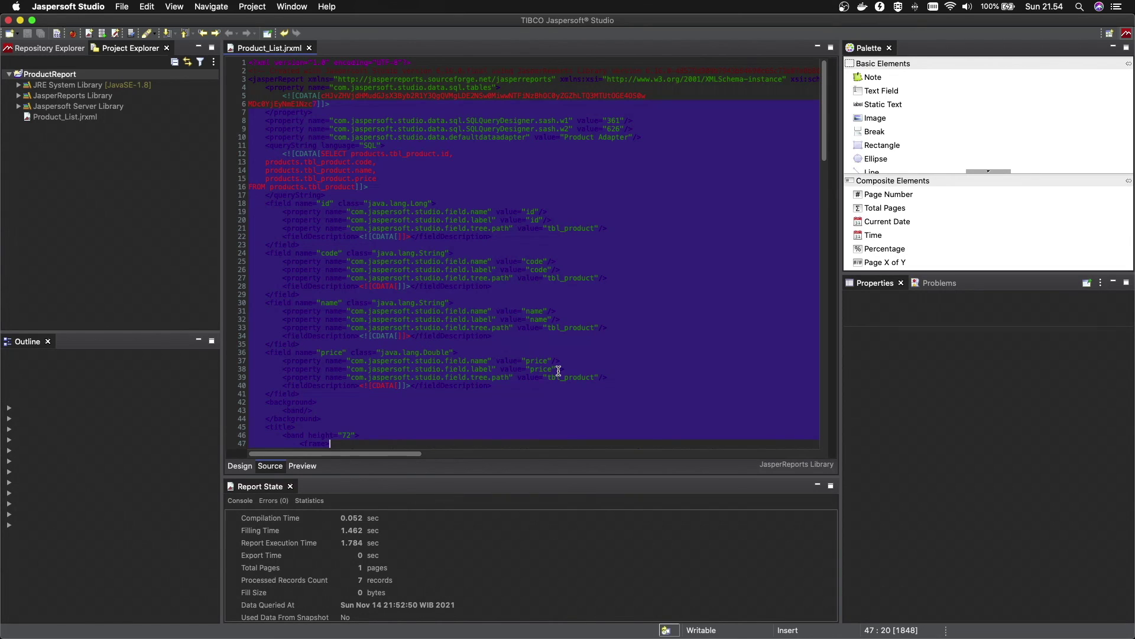
scroll(559, 371, "down", 15)
left_click(240, 466)
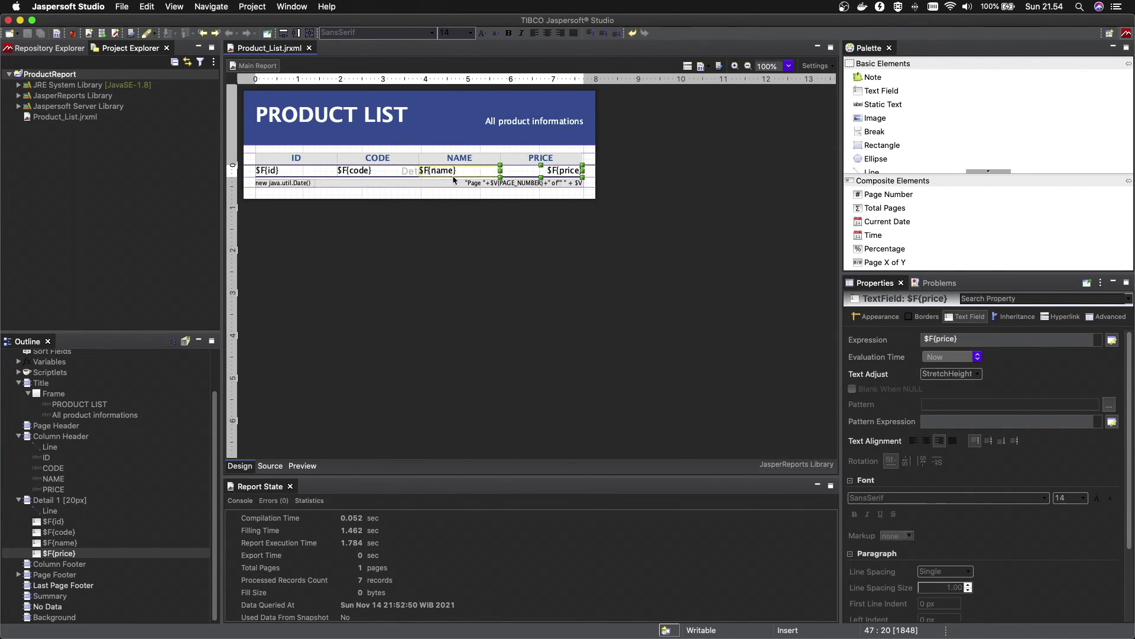
Scroll through the JRXML source again, then switch back to the design layout
left_click(270, 466)
scroll(595, 288, "down", 3)
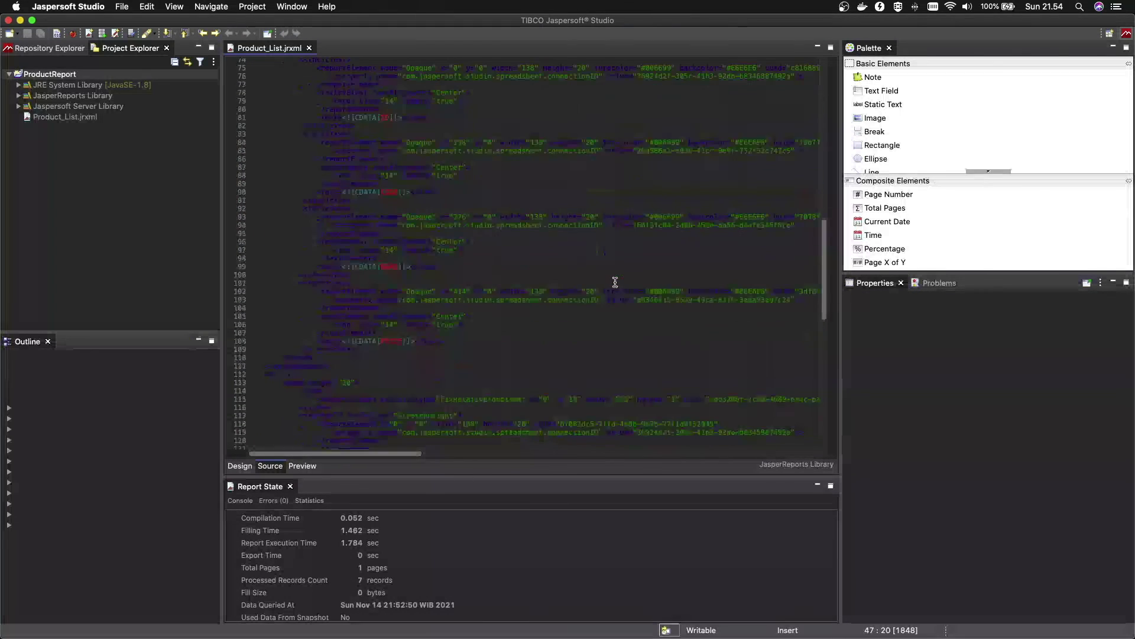
scroll(591, 289, "up", 10)
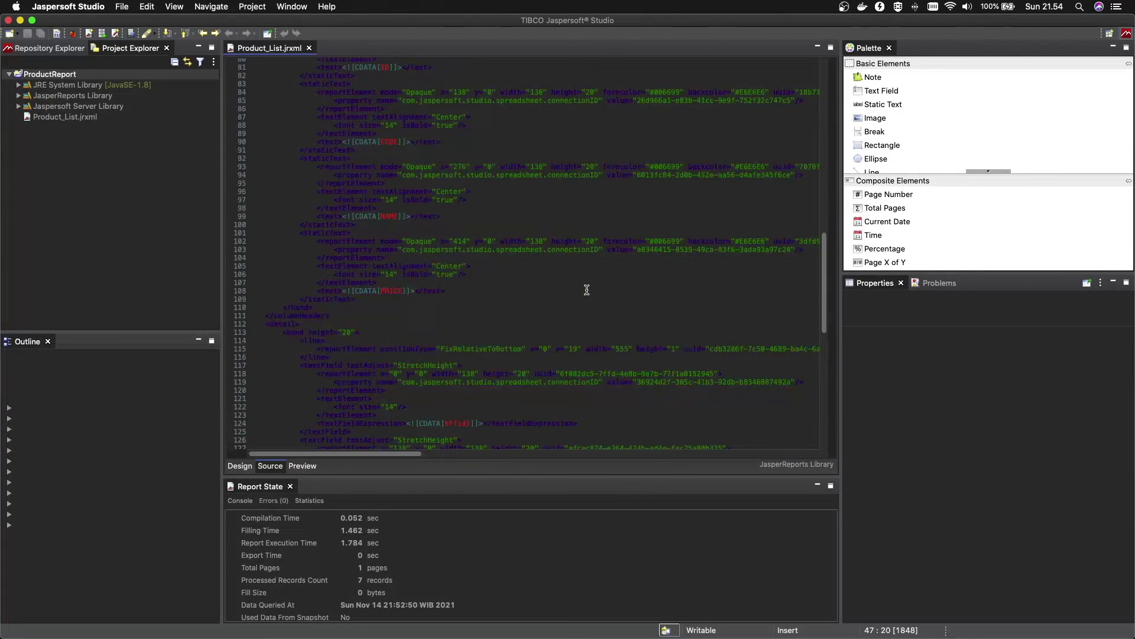
scroll(587, 289, "up", 6)
left_click(592, 190)
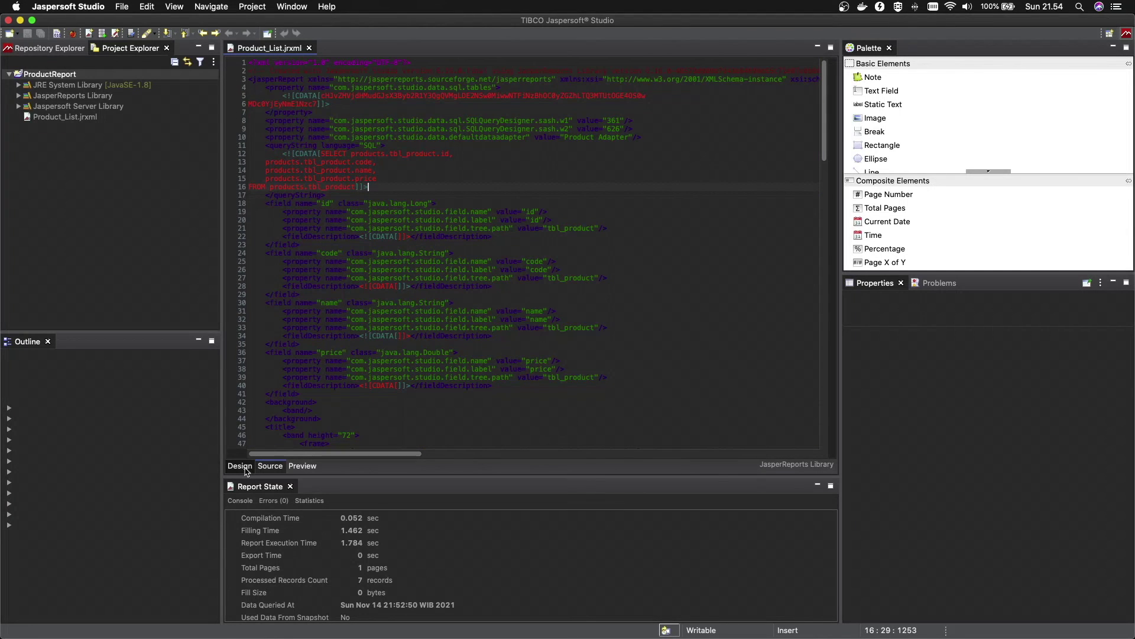
key("ctrl+Page_Up")
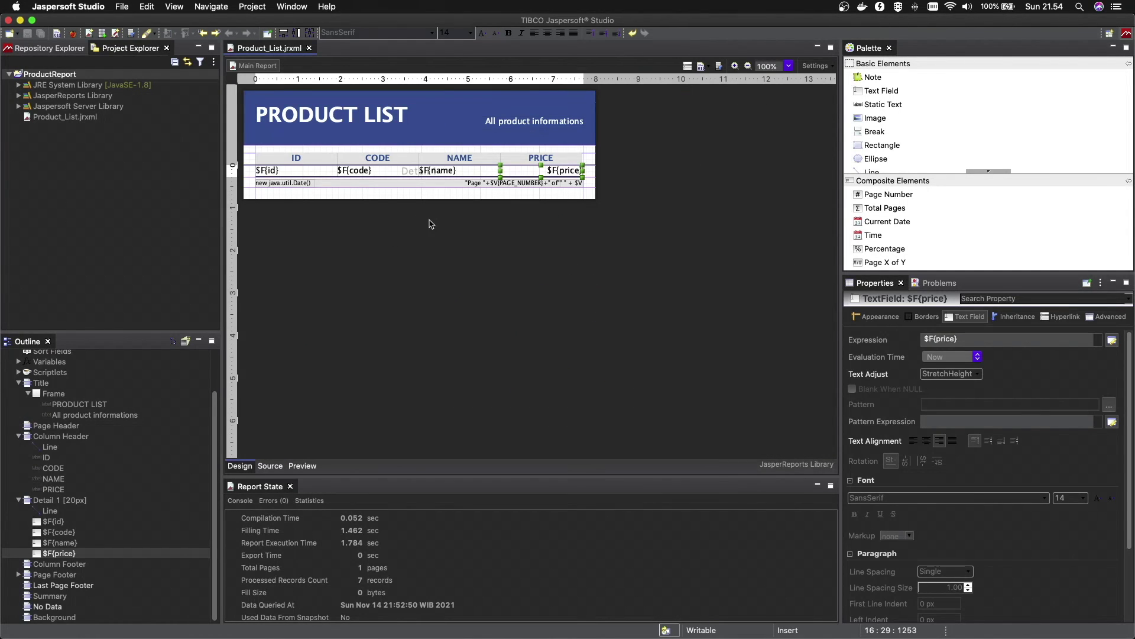
Review the field definitions in the JRXML, then return to Design with nothing selected
left_click(270, 466)
left_click_drag(302, 80, 431, 418)
scroll(431, 418, "down", 10)
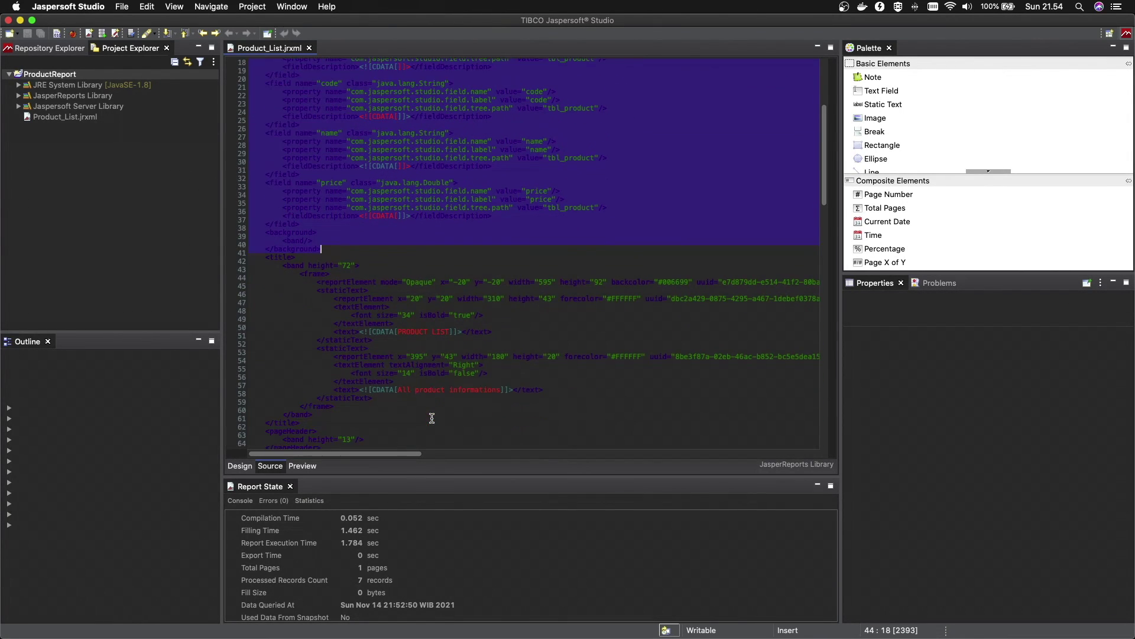
scroll(432, 418, "up", 15)
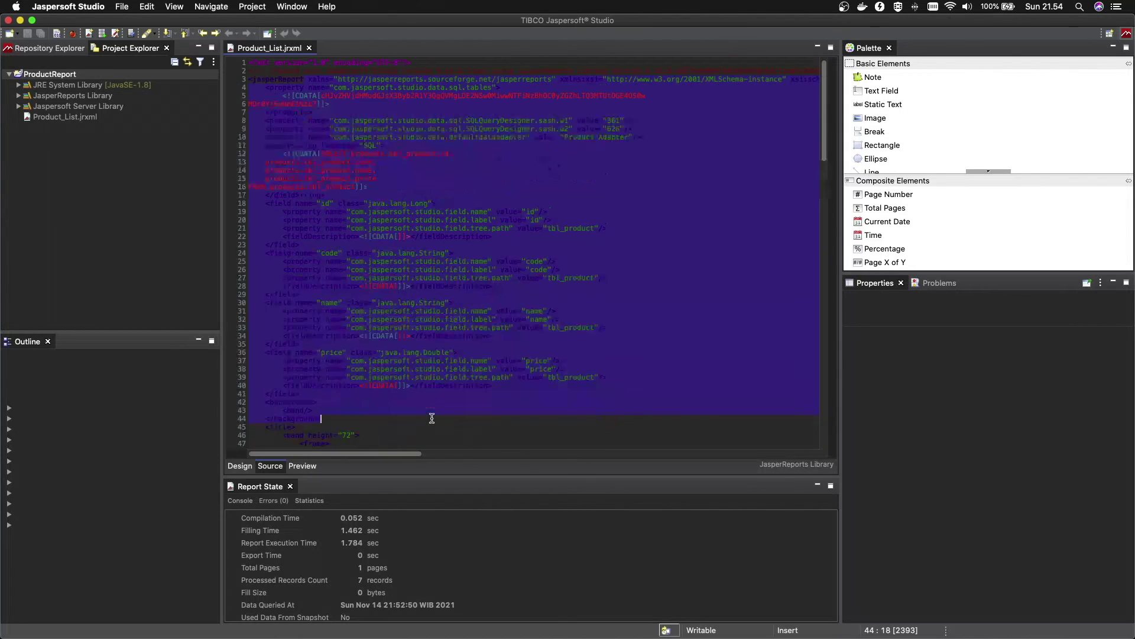
left_click(239, 466)
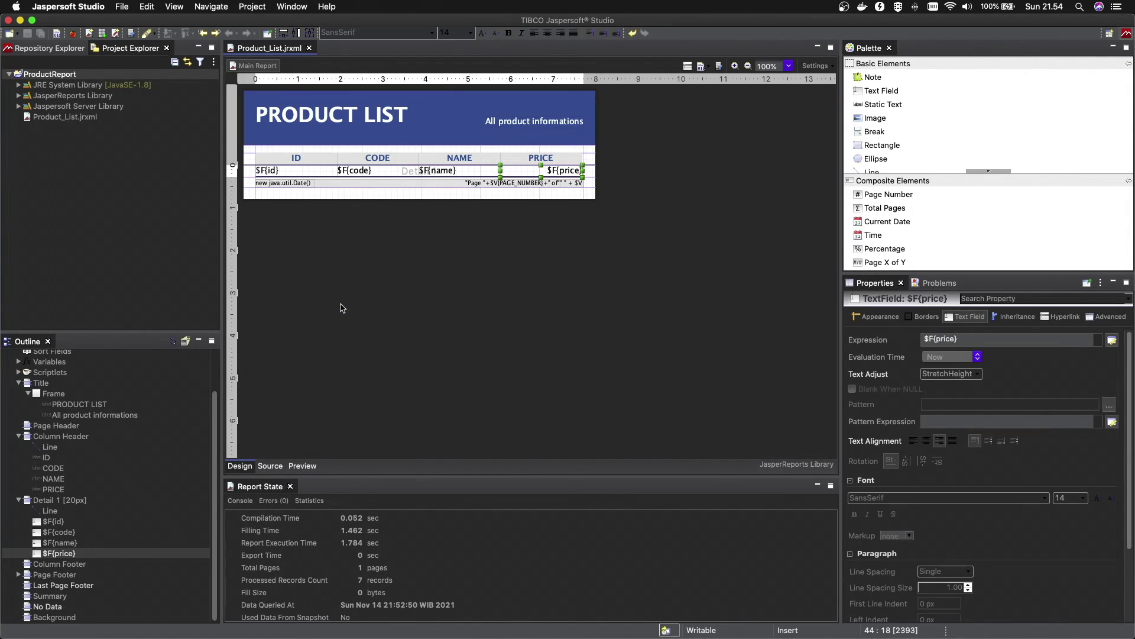
left_click(342, 307)
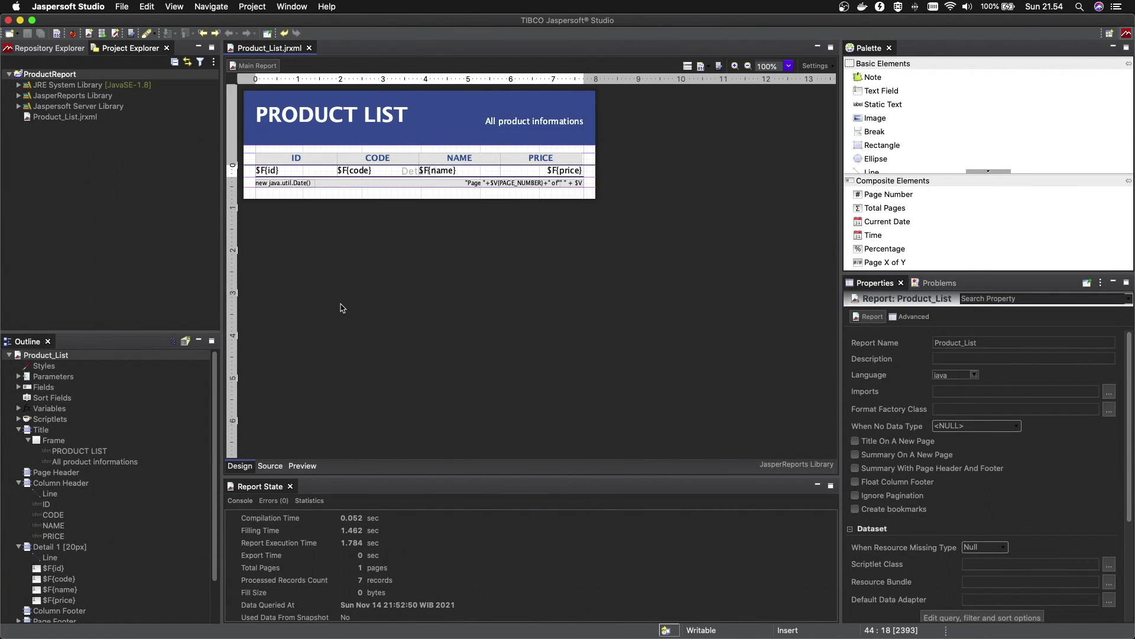
Preview the finished seven-product report and check the export formats without exporting
left_click(302, 466)
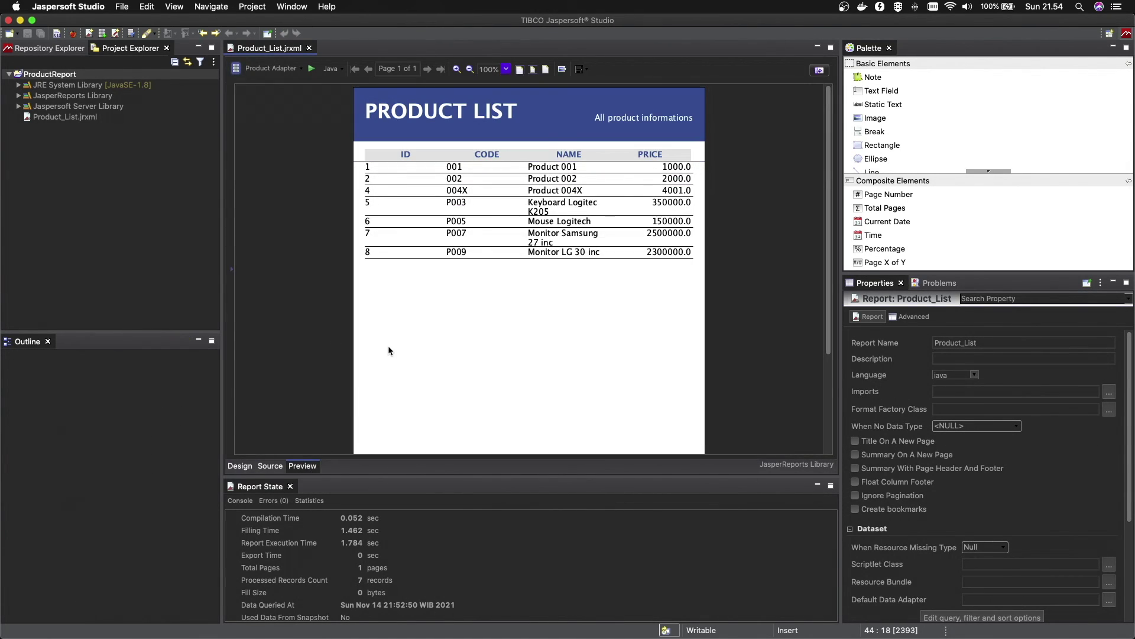
left_click(586, 70)
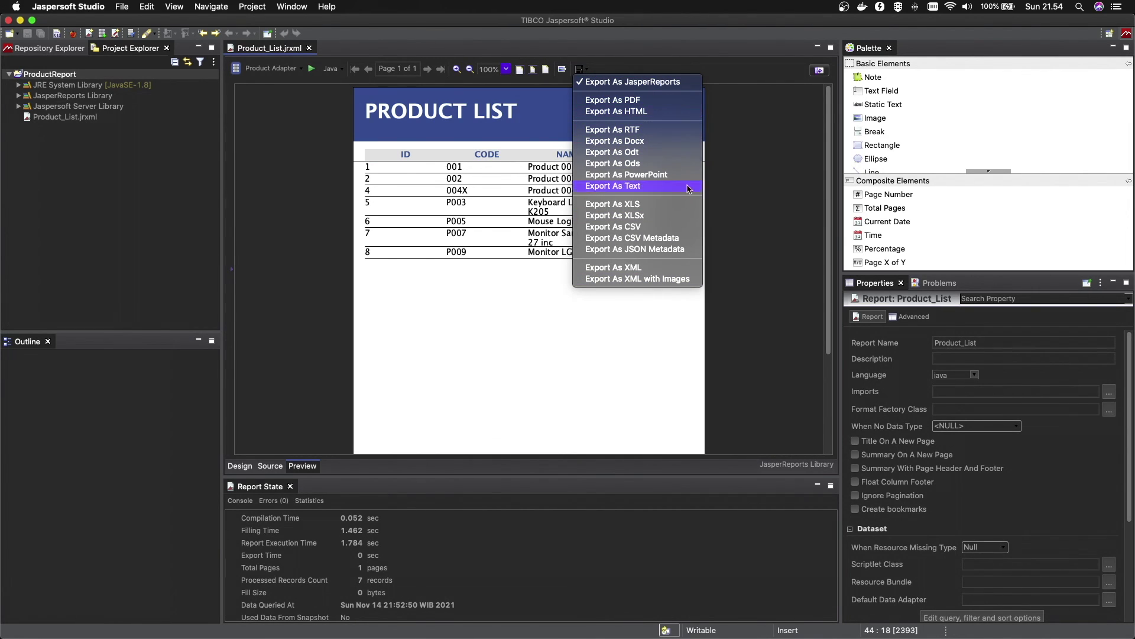
left_click(777, 128)
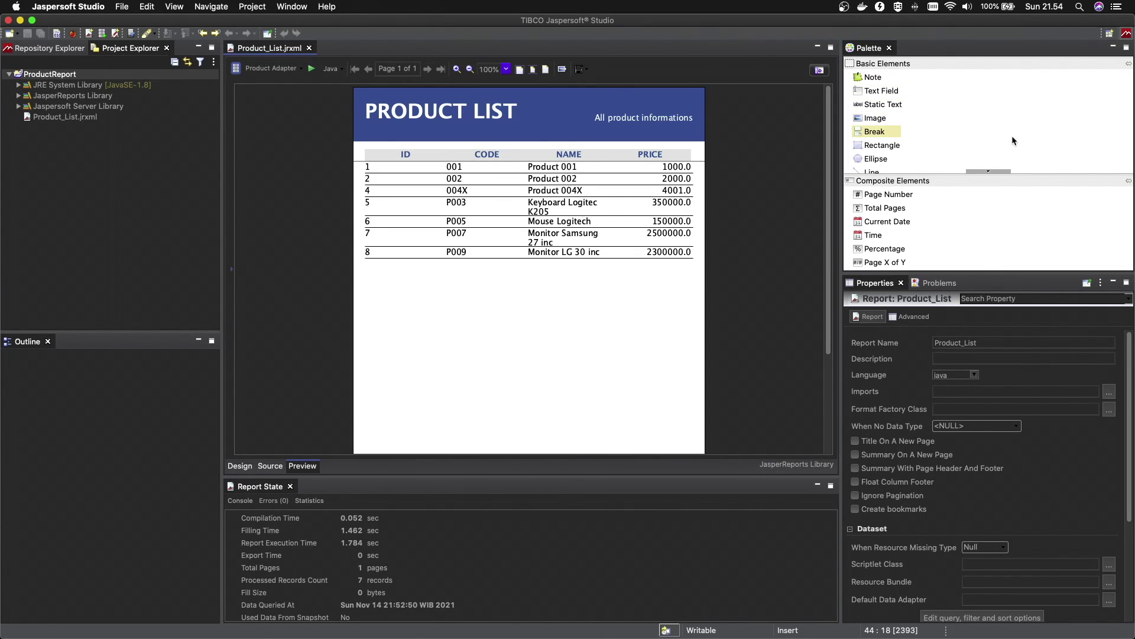
Browse the Palette's Basic Elements list
left_click(990, 171)
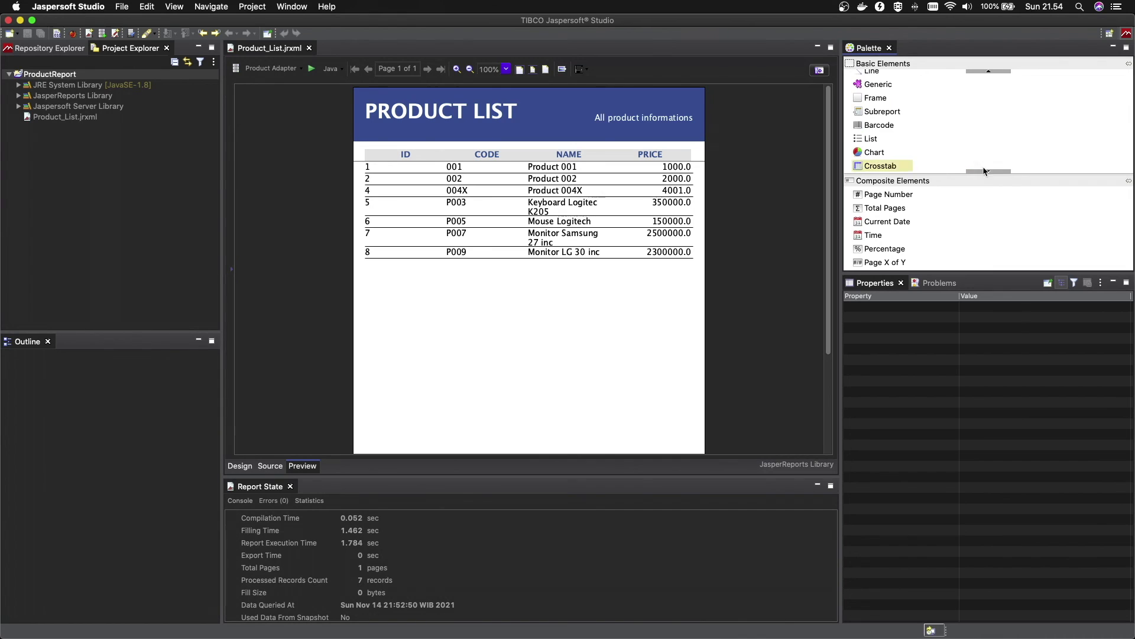
scroll(881, 152, "down", 2)
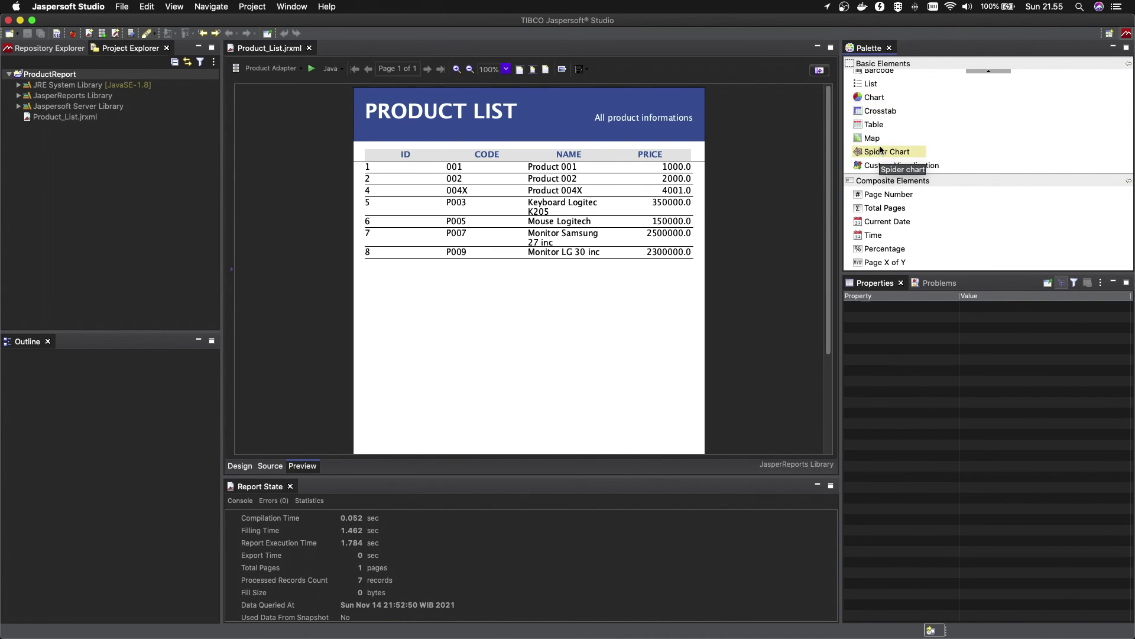
scroll(877, 98, "down", 3)
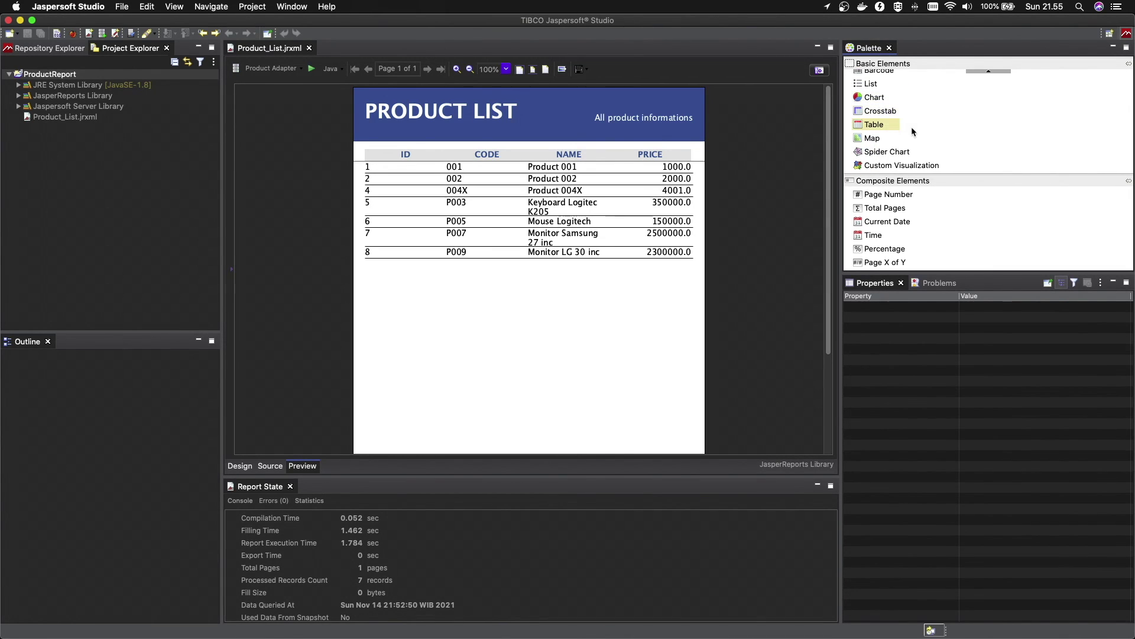
scroll(923, 125, "up", 10)
scroll(931, 120, "down", 10)
scroll(930, 122, "up", 10)
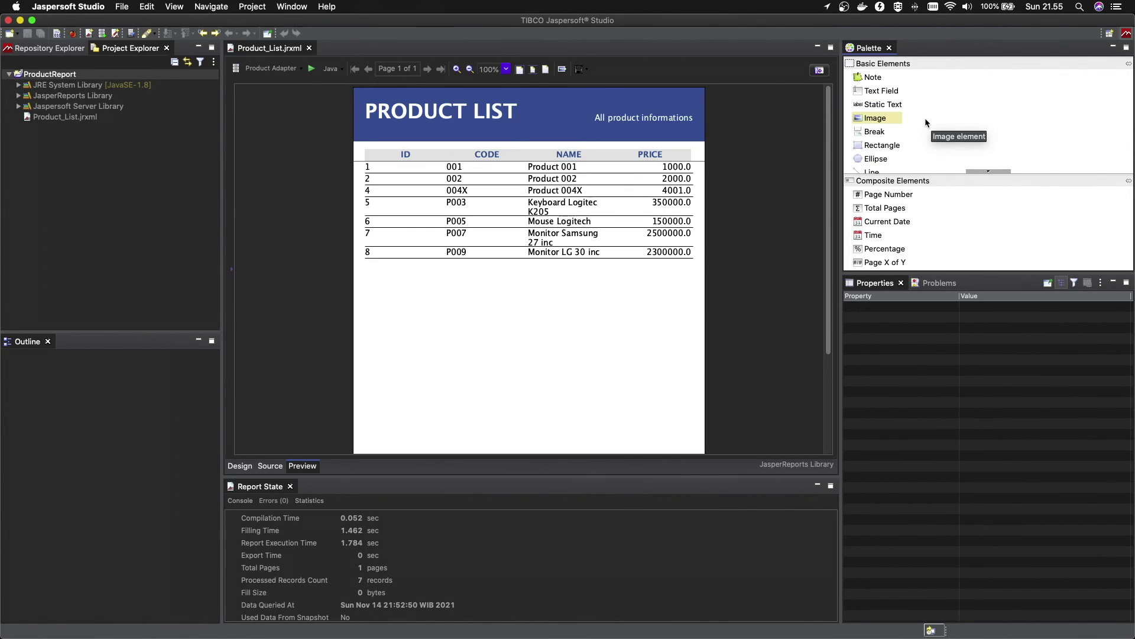
scroll(926, 123, "down", 10)
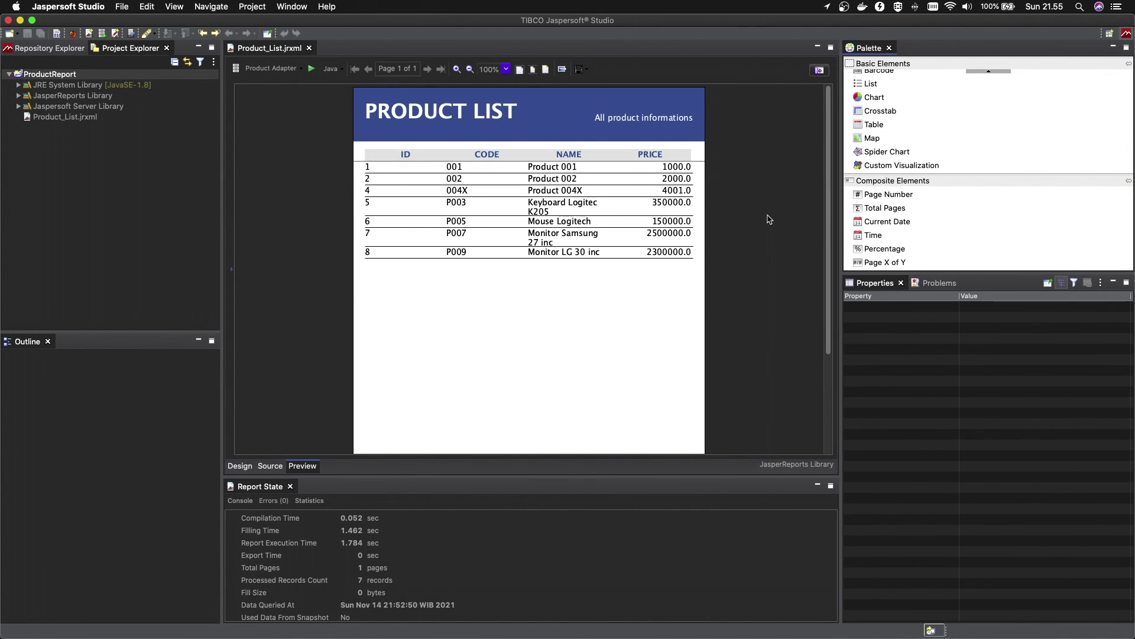